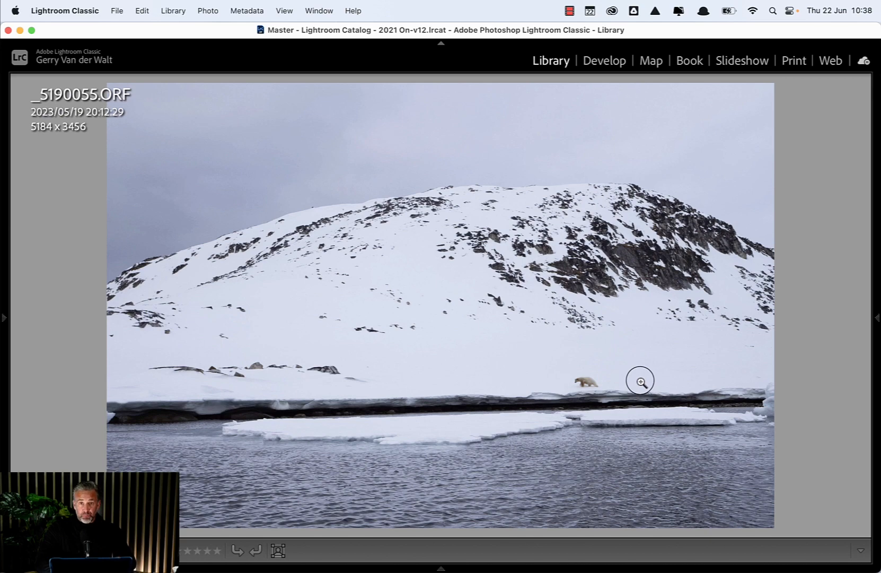
Find photo 93, the polar bear lying on its back in the snow, among the thumbnails and open it full size.
key("g")
scroll(700, 374, "down", 5)
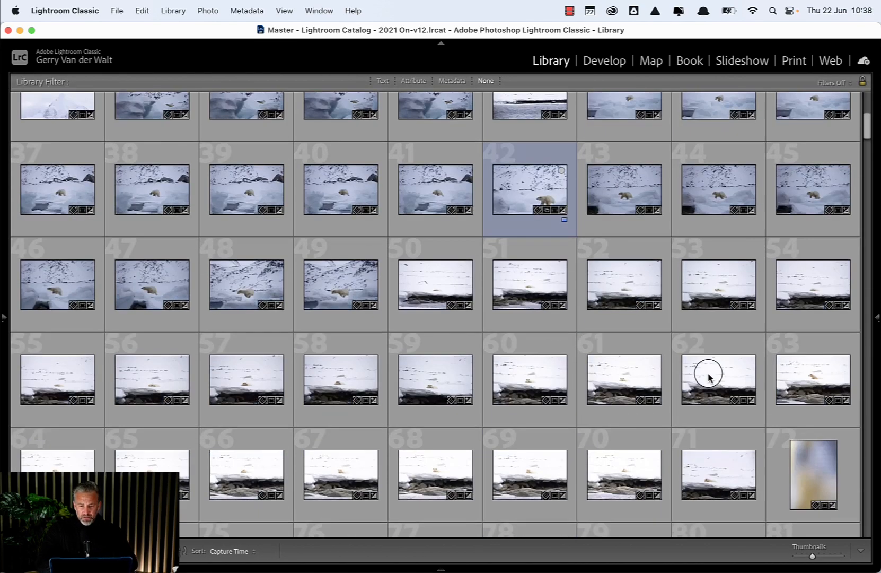
scroll(709, 377, "down", 10)
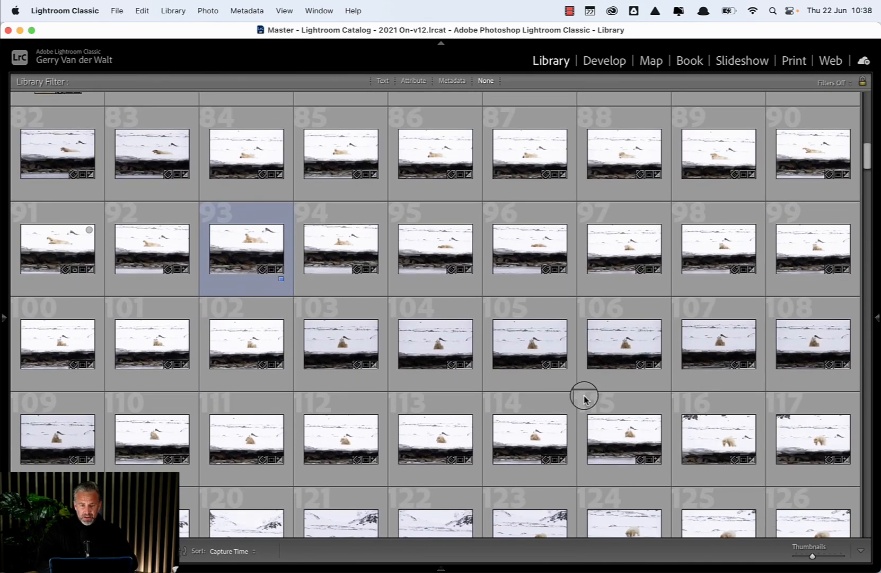
double_click(223, 250)
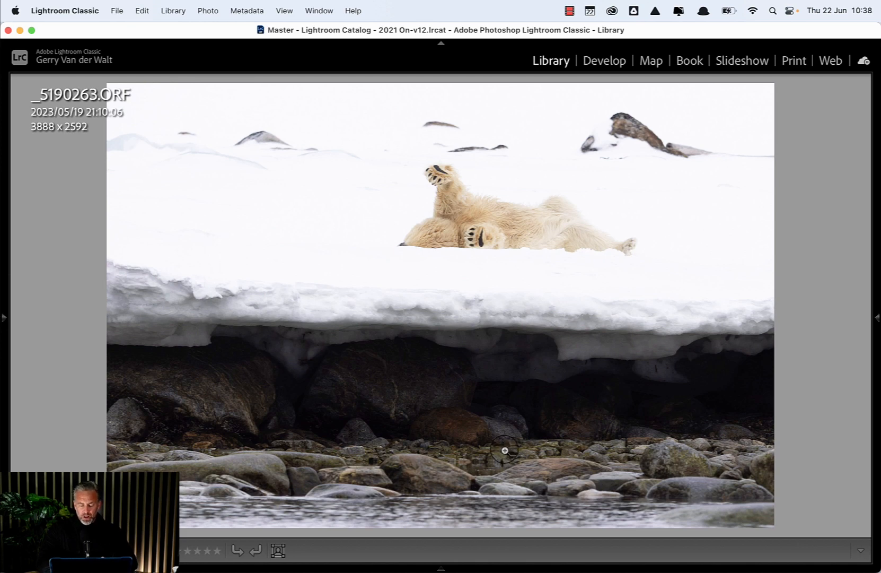
Step backward and forward through the neighbouring frames to review the sequence of the bear rolling on the snow and sitting up.
key("Left")
key("Left")
key("Left")
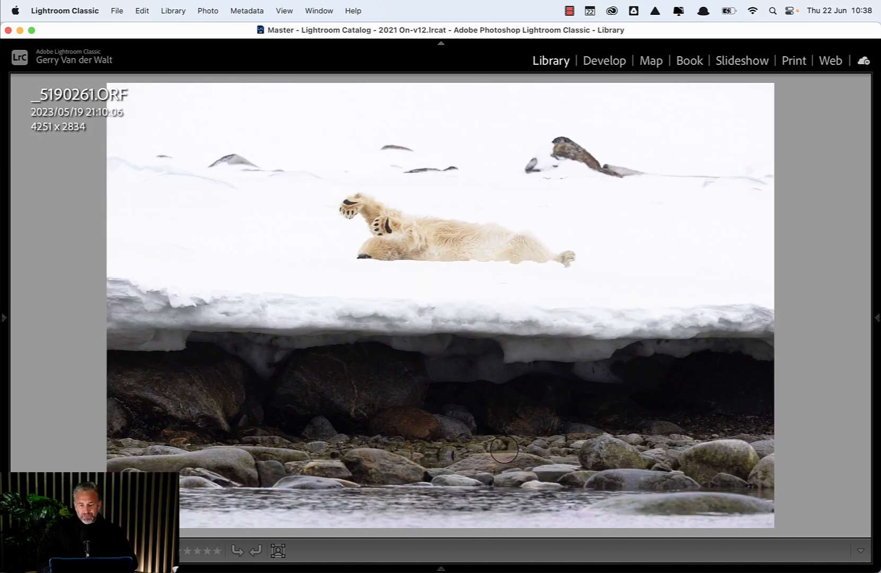
key("Left")
key("Left")
key("Left")
key("Left")
key("Left")
key("Left")
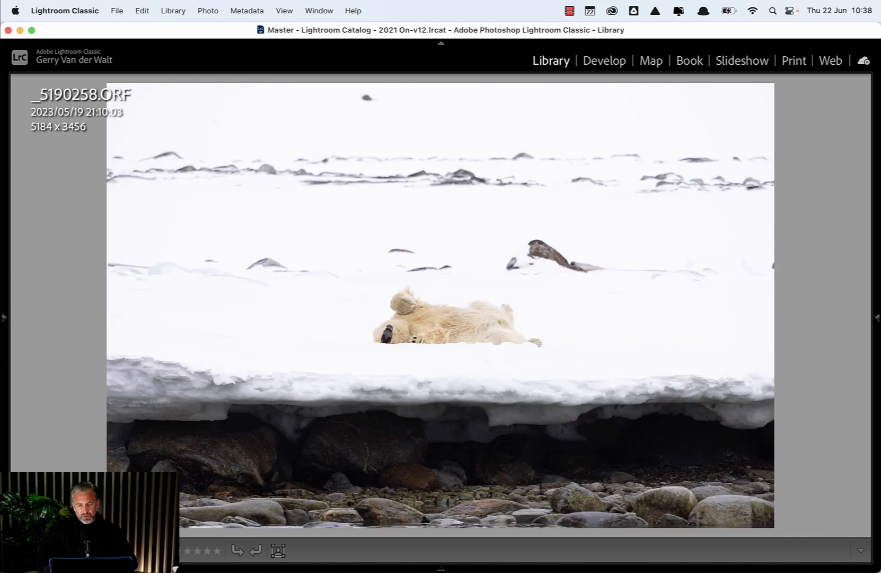
key("Right")
key("Right")
key("Right")
key("Right")
key("Right")
key("Right")
key("Right")
key("Right")
key("Right")
key("Right")
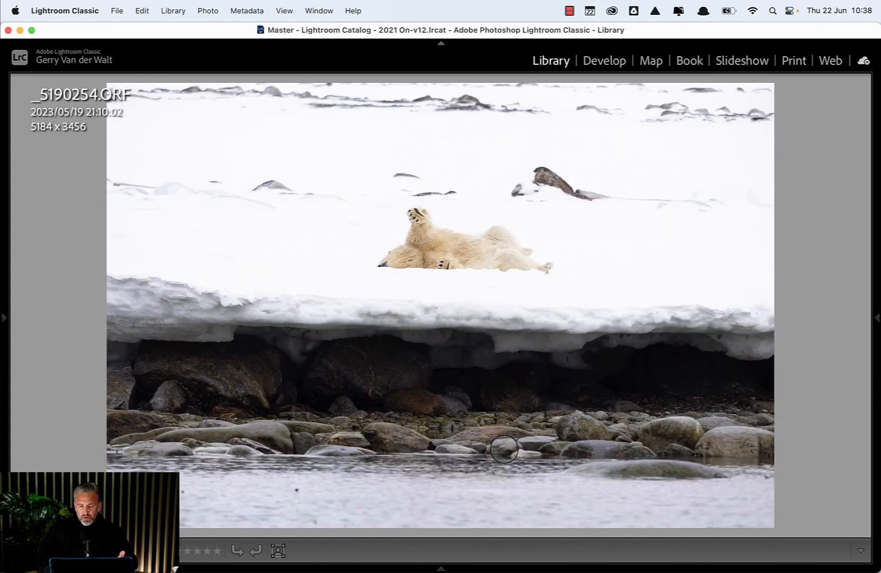
key("Right")
key("Right")
key("Right")
key("Right")
key("Right")
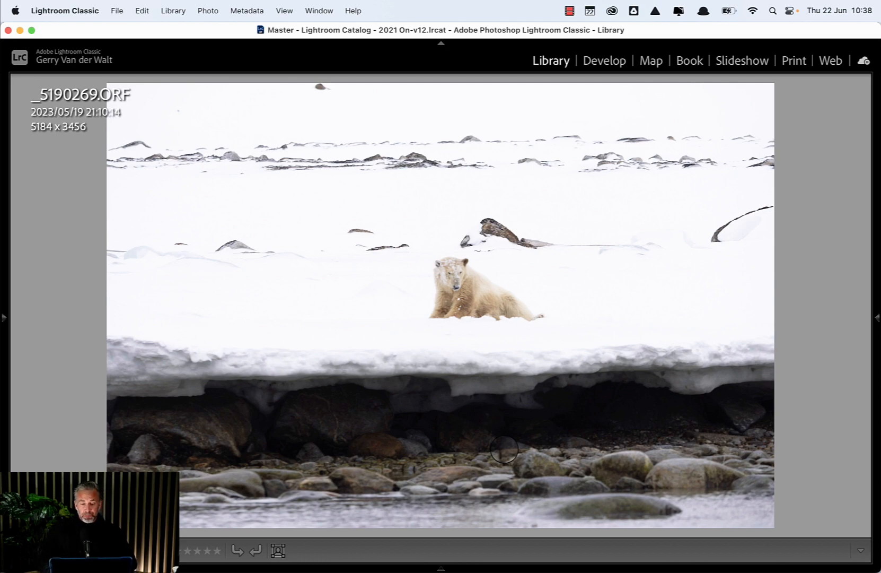
Return to the thumbnails, open photo 194 and step forward through the frames of the bear walking along the ice edge.
key("g")
scroll(624, 460, "down", 15)
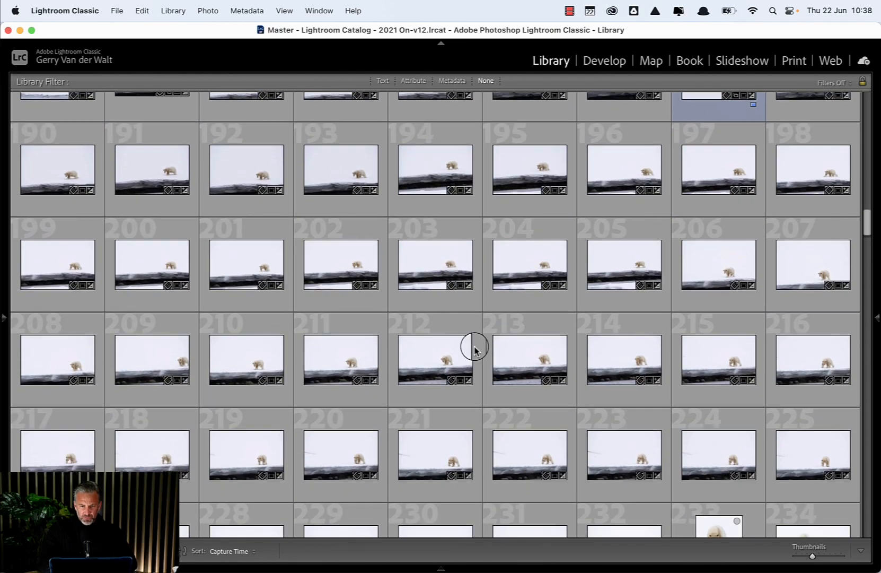
double_click(419, 153)
key("Right")
key("Right")
key("Right")
key("Right")
key("Right")
key("Right")
key("Right")
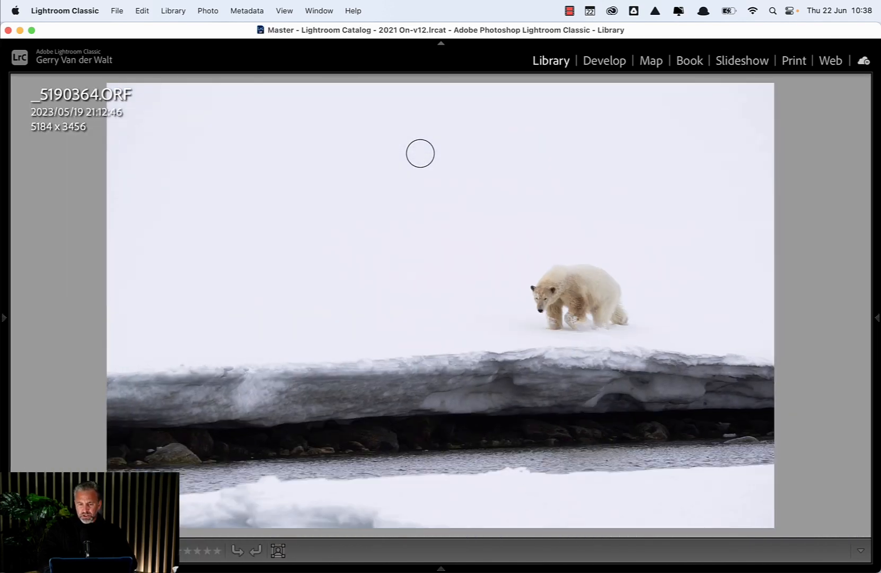
key("Right")
key("Right")
key("Right")
key("Right")
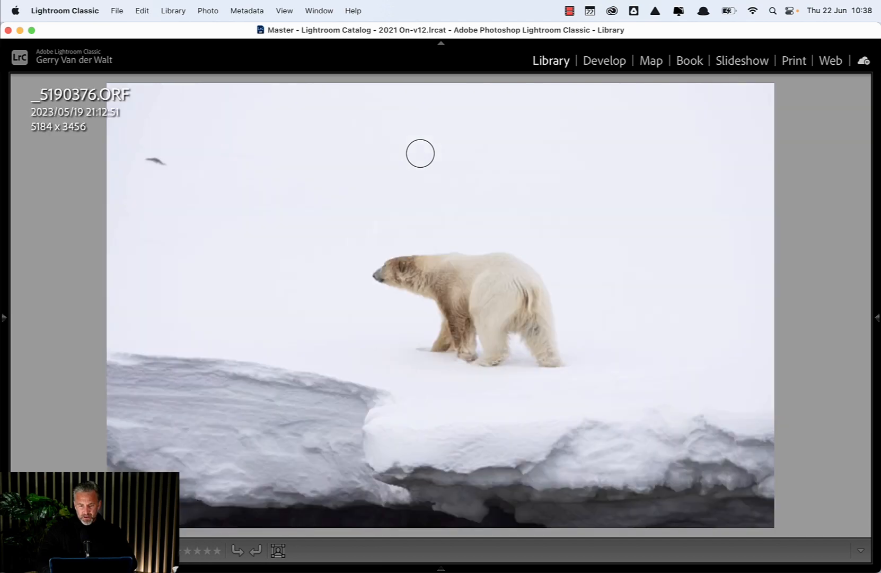
Continue forward through the frames of the bear walking up the snowy slope below the rocks.
key("Right")
key("Right")
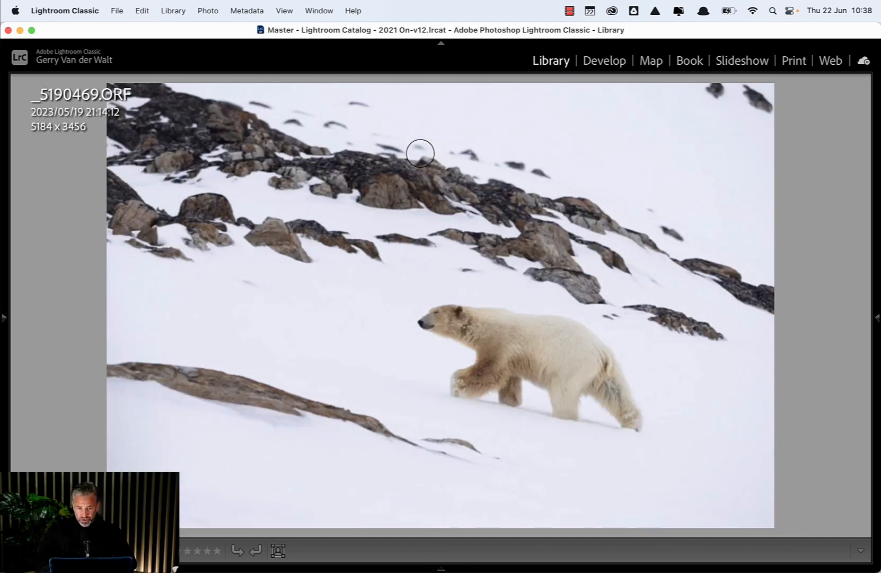
key("Right")
key("Right")
key("Right")
key("Right")
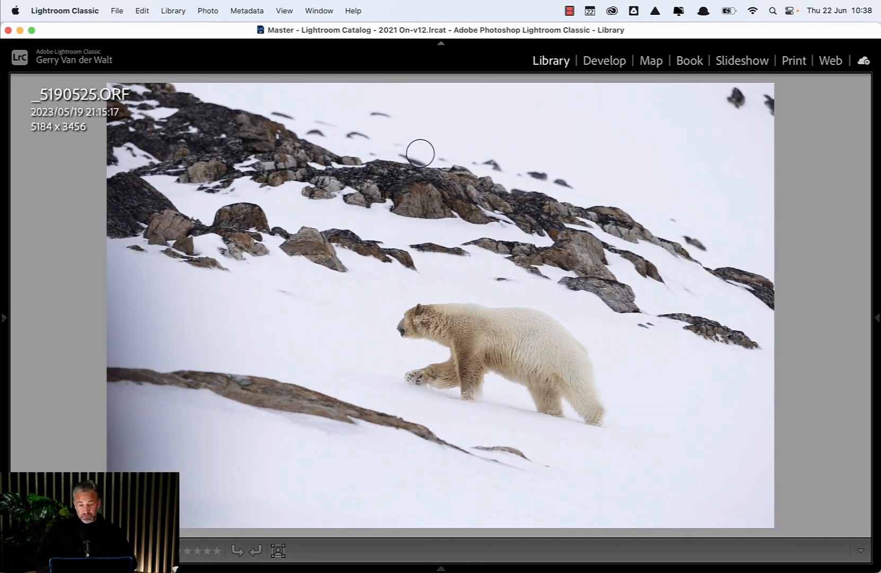
key("Right")
key("Right")
key("Right")
Find photo 475 with the inflatable boat and the polar bear in the grid, open it and view the following frame.
key("g")
scroll(475, 138, "down", 10)
scroll(486, 139, "down", 5)
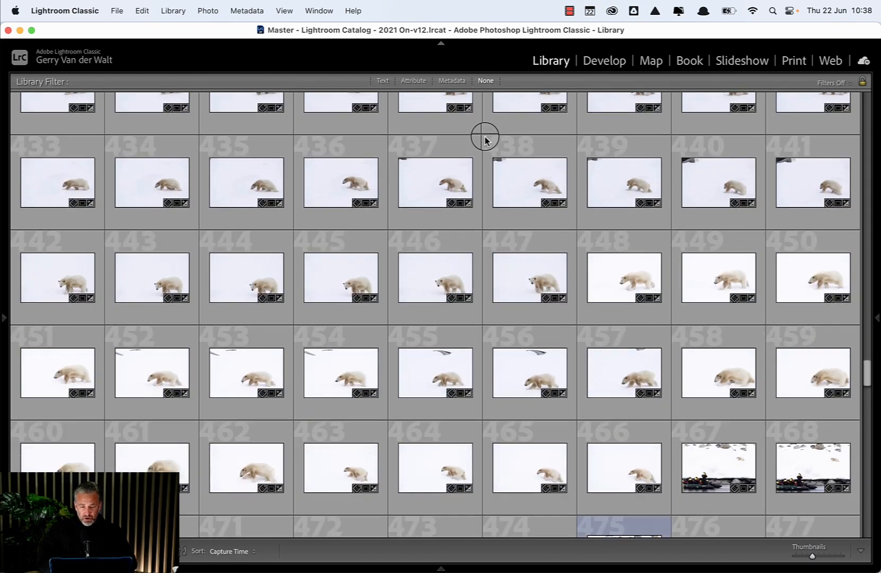
scroll(407, 315, "down", 4)
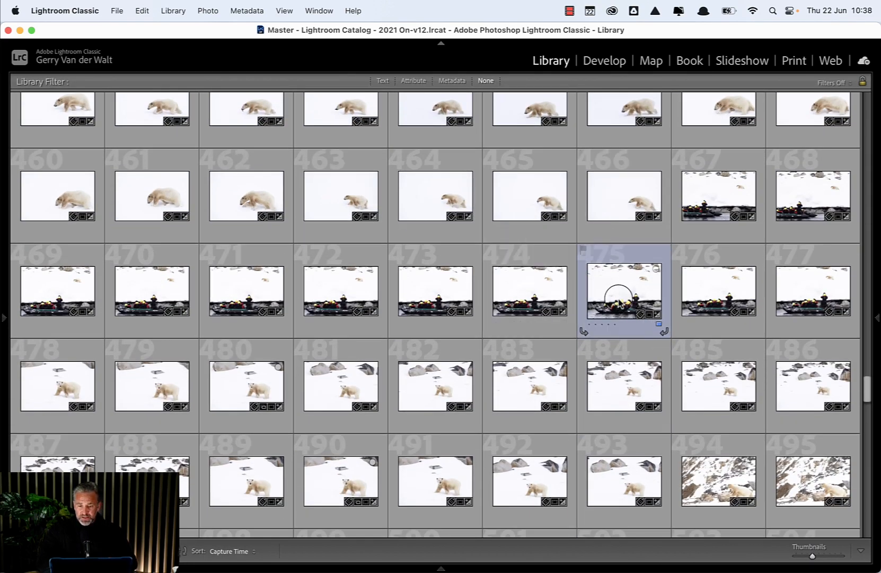
double_click(625, 305)
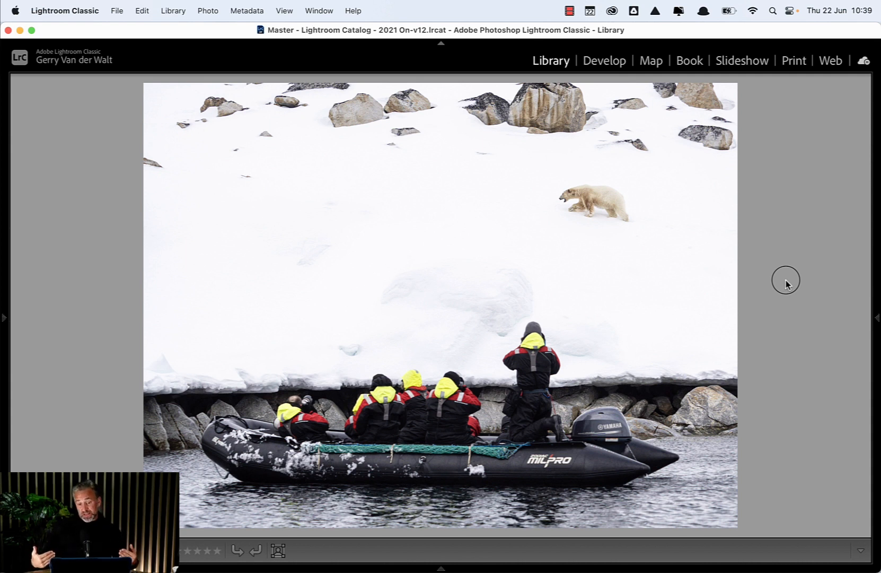
key("Right")
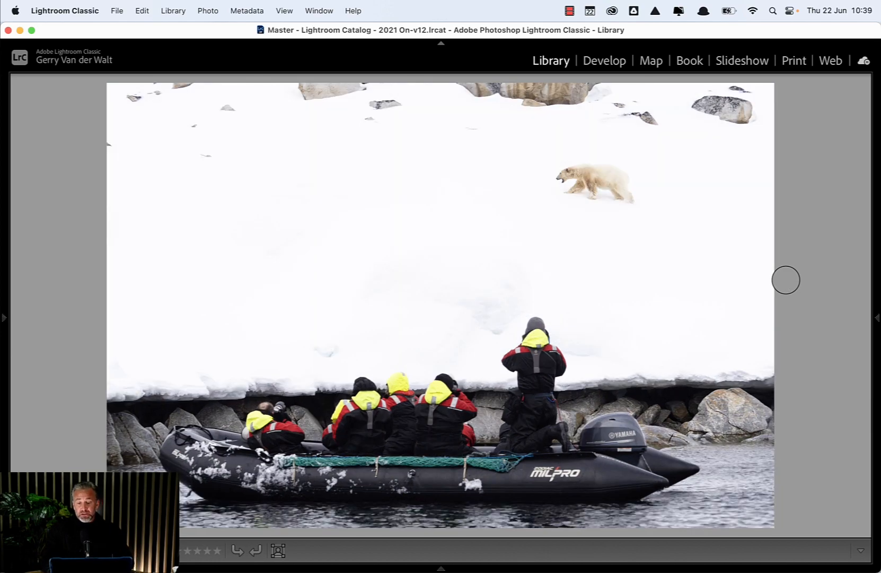
Return to the thumbnails, open photo 544 and review the neighbouring frames of the bear crossing the rocky ridge.
key("g")
mouse_move(877, 311)
scroll(824, 325, "down", 3)
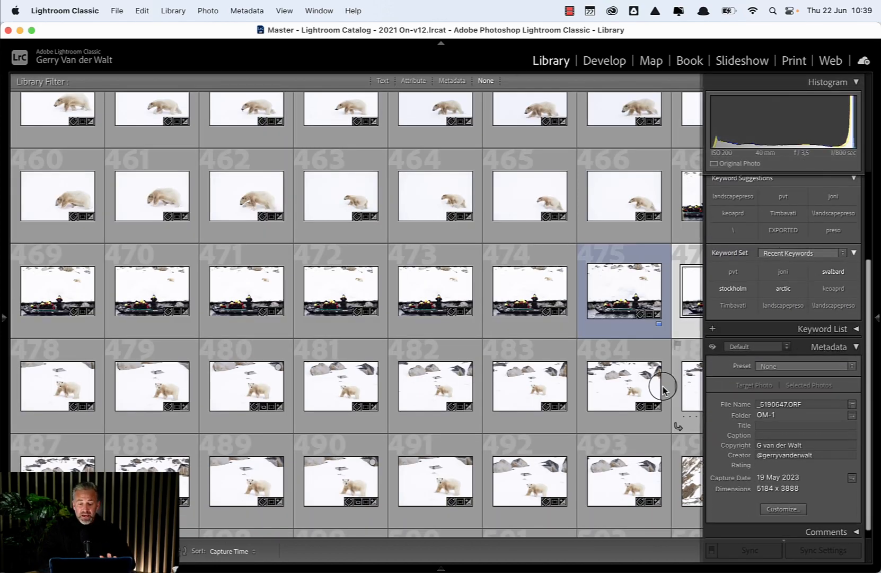
scroll(646, 396, "down", 15)
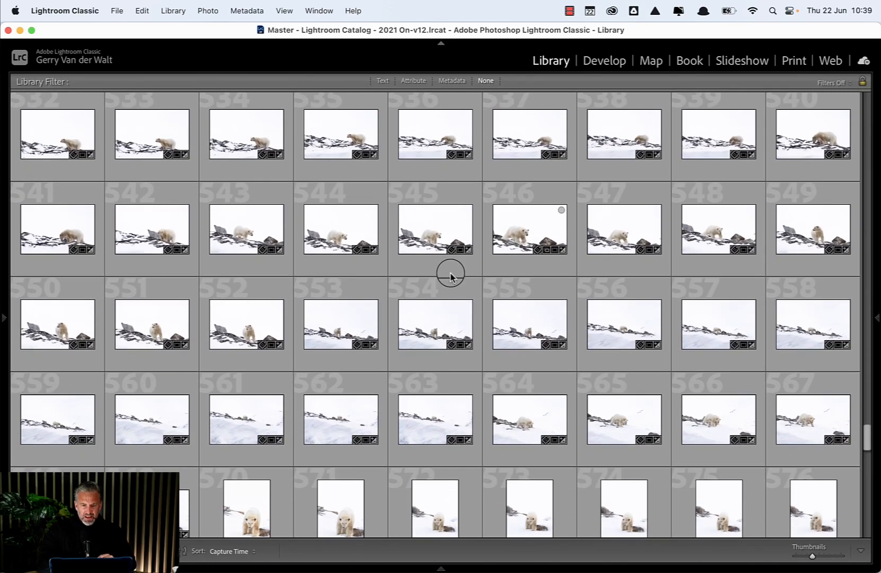
double_click(327, 221)
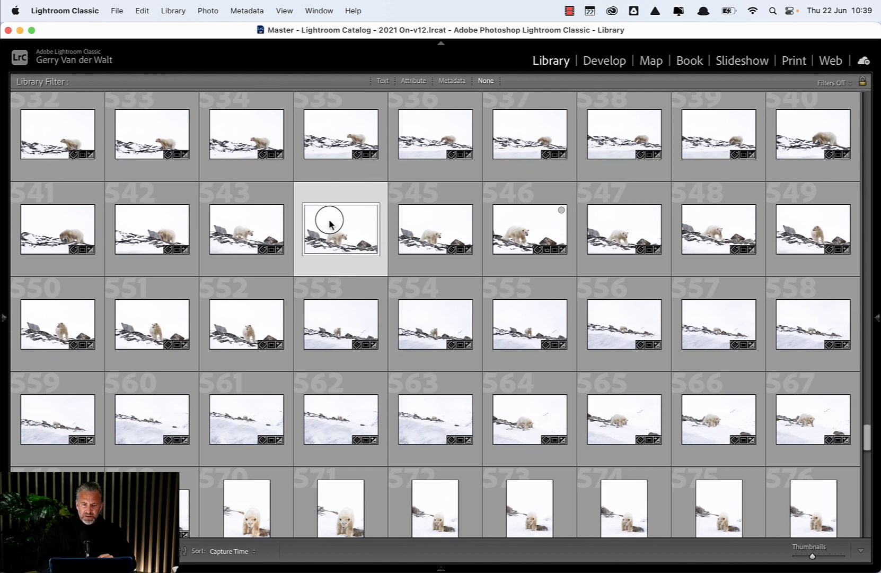
key("Right")
key("Right")
key("Right")
key("Right")
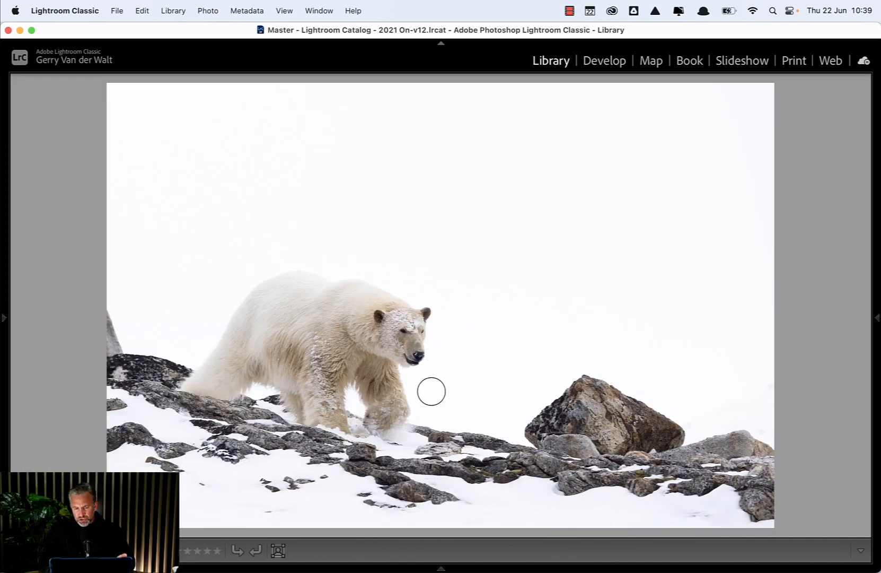
key("Right")
key("Right")
key("Left")
key("Left")
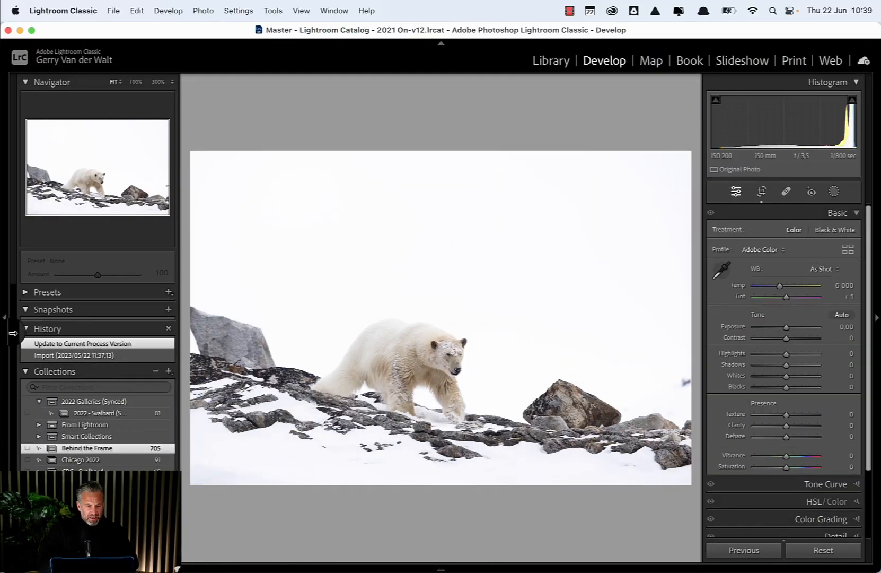
On _5190718.ORF, inspect the snow and rocks up close, try Whites at −100, and settle on Highlights −35 and Whites +63.
left_click(204, 494)
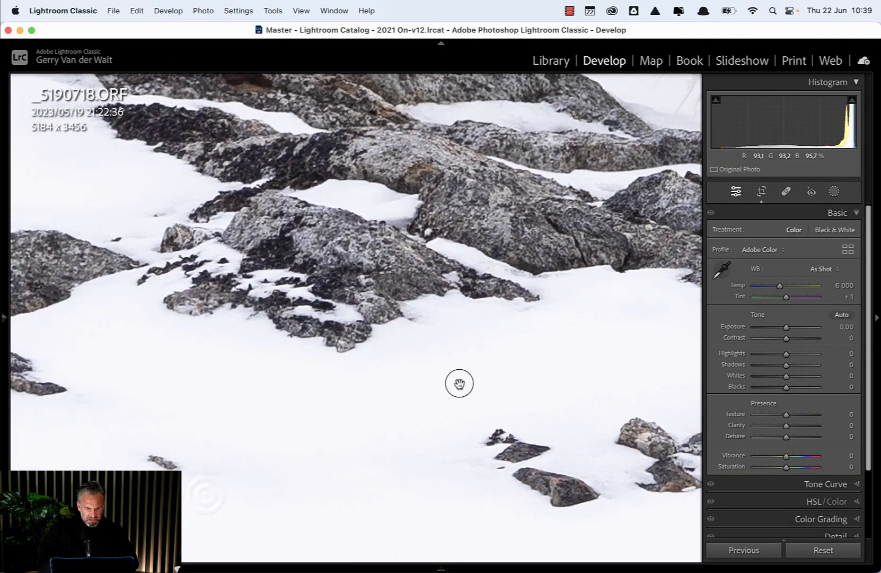
left_click_drag(477, 379, 462, 326)
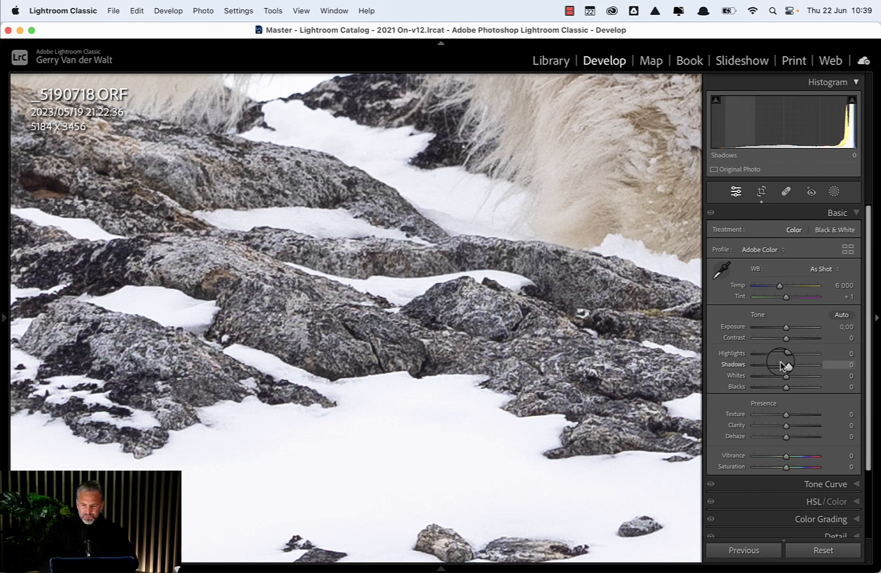
left_click_drag(784, 375, 754, 376)
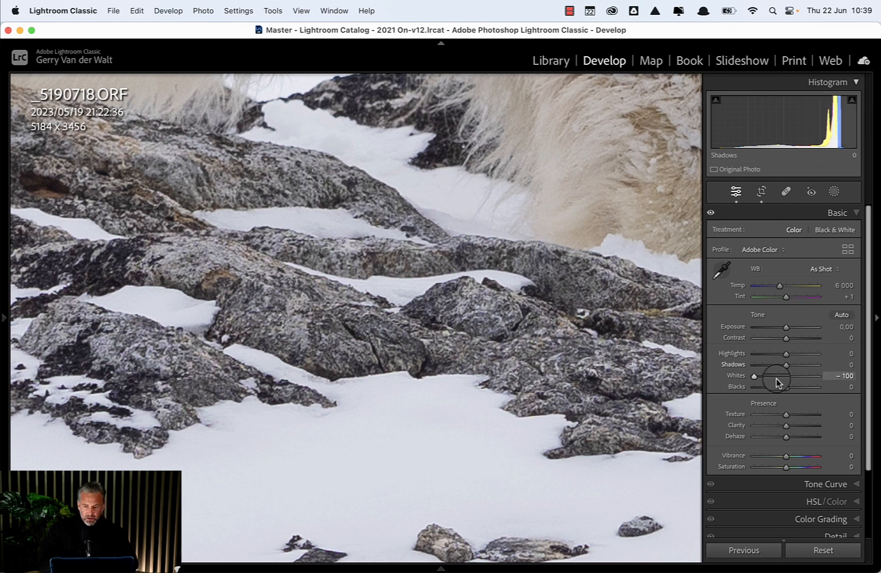
mouse_move(787, 355)
left_mouse_down()
mouse_move(750, 353)
mouse_move(775, 353)
left_mouse_up()
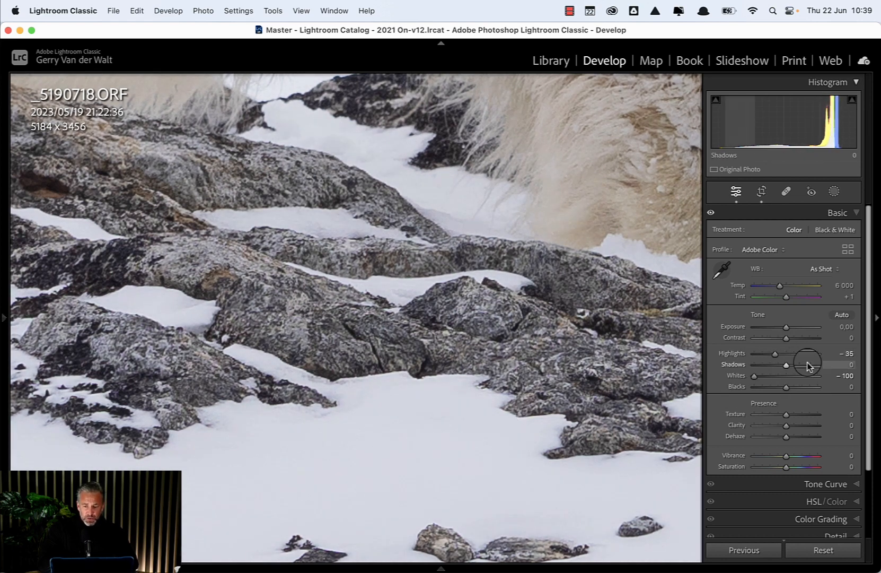
left_click(806, 376)
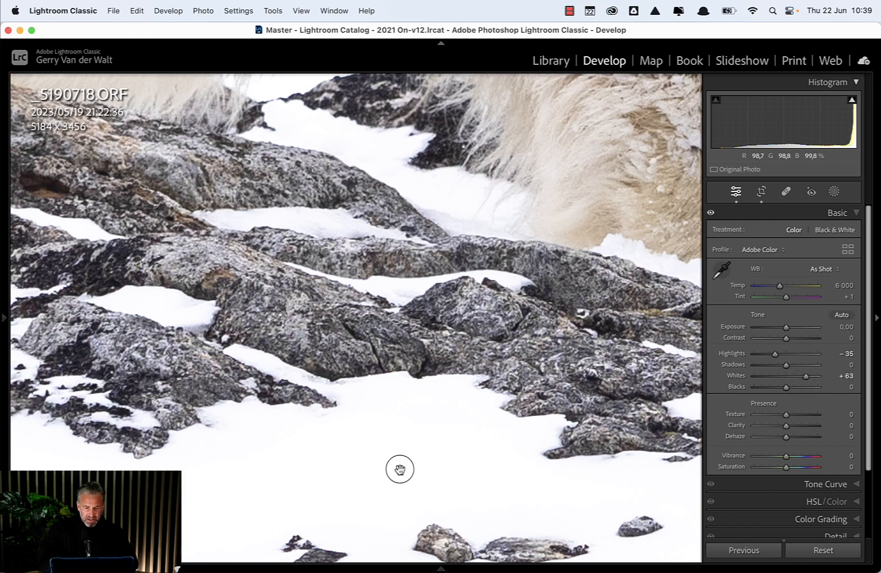
left_click(411, 456)
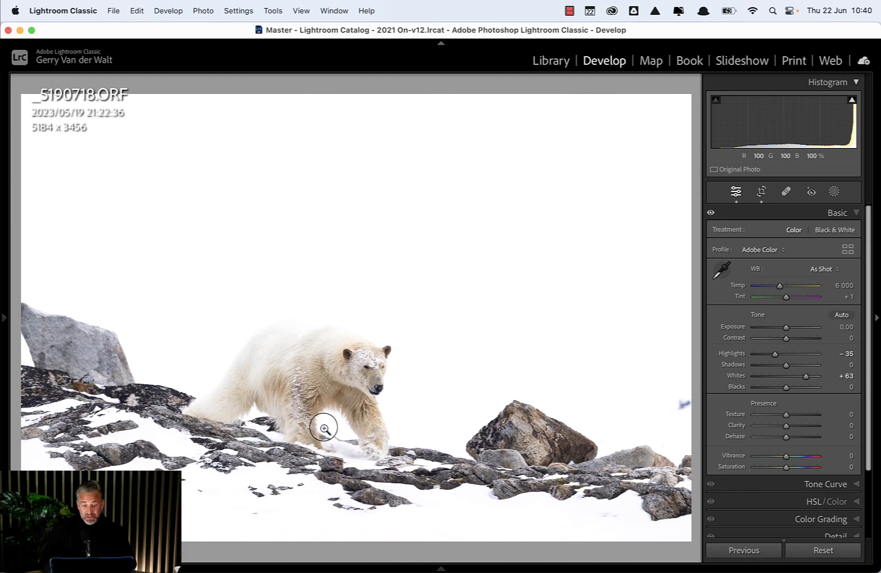
Move on to _5190728.ORF, inspect the distant snowy slope up close and set Whites to +51.
key("Right")
key("Right")
key("Right")
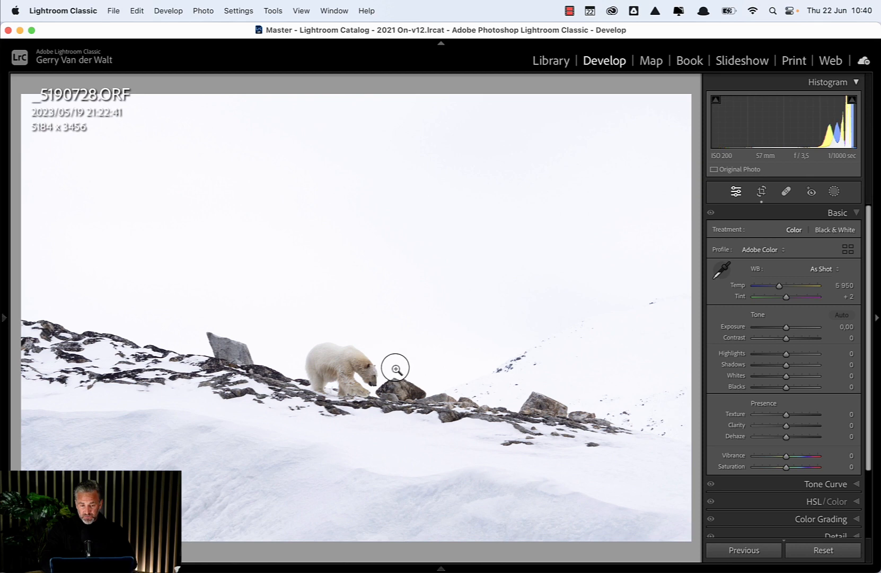
left_click(512, 372)
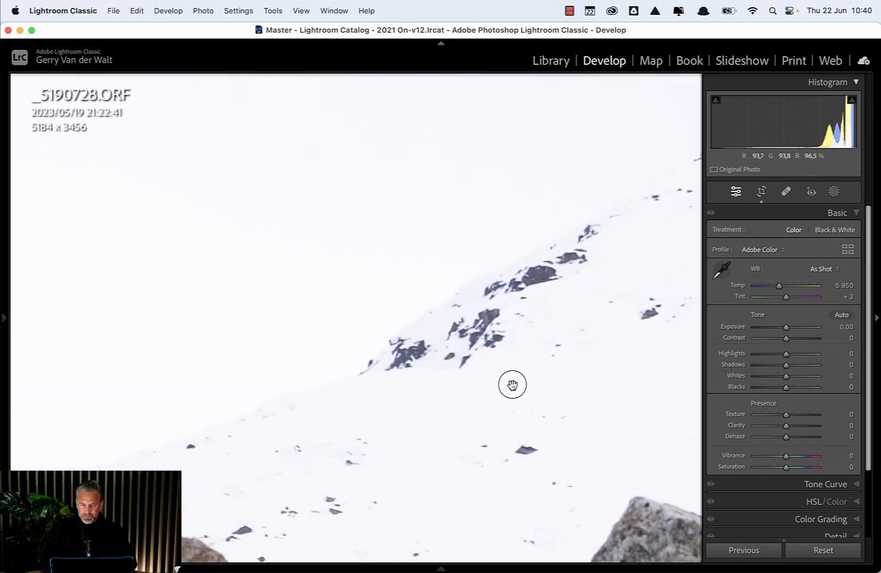
left_click(801, 377)
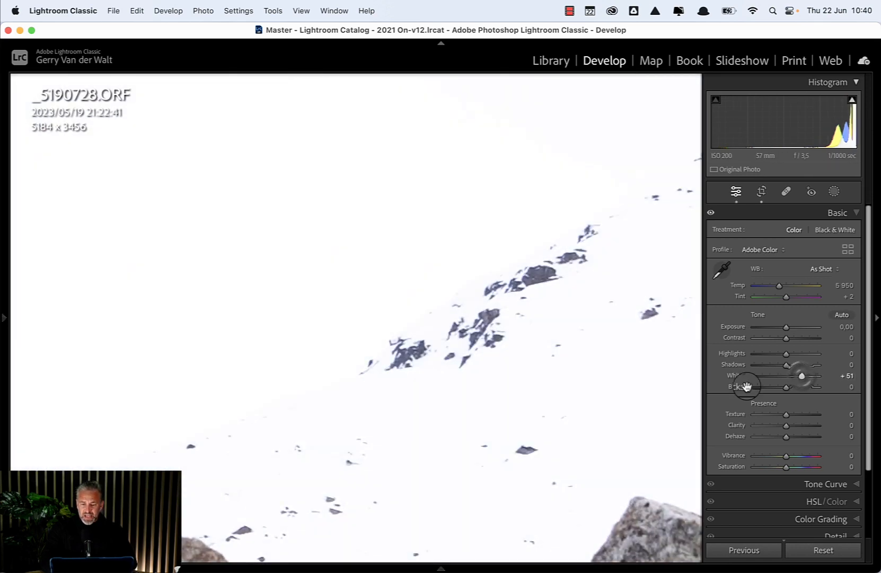
left_click(481, 433)
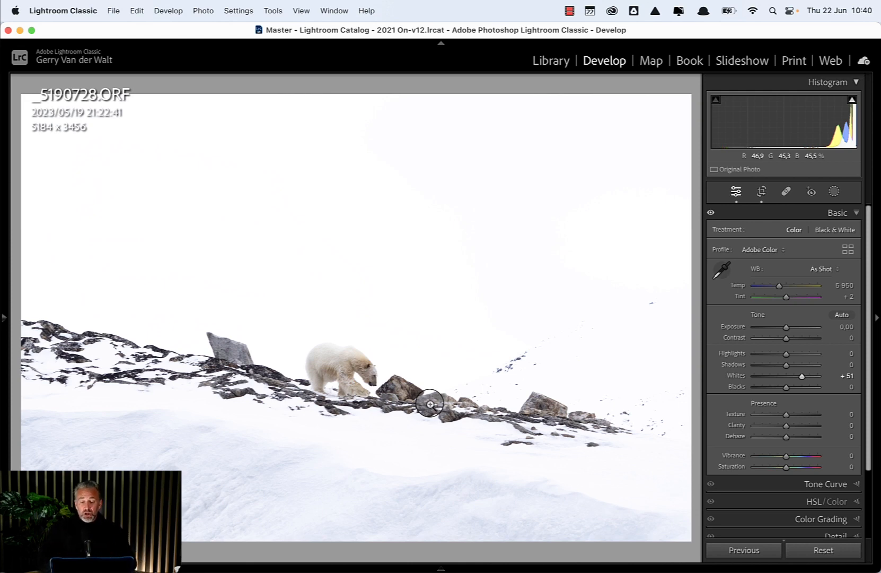
Move on to _5190733.ORF, set Whites to +18 and Exposure to +1,05, and return to the thumbnail grid.
key("Right")
key("Right")
mouse_move(805, 375)
left_mouse_down()
mouse_move(833, 376)
mouse_move(792, 375)
left_mouse_up()
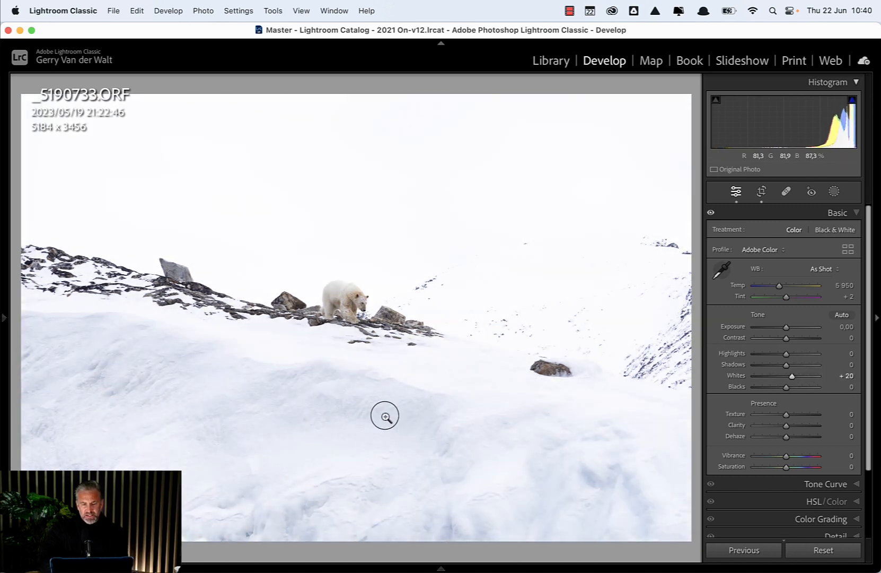
left_click_drag(792, 376, 791, 376)
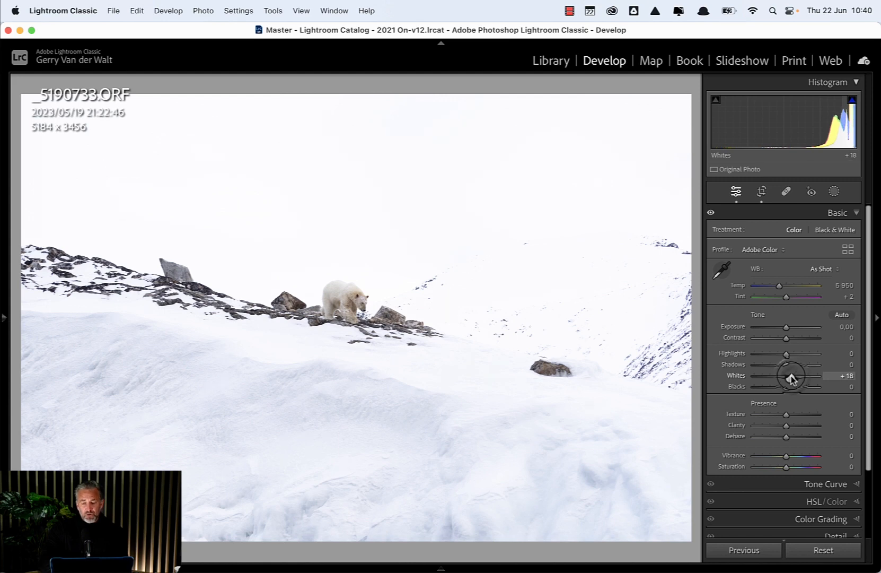
left_click_drag(786, 327, 793, 327)
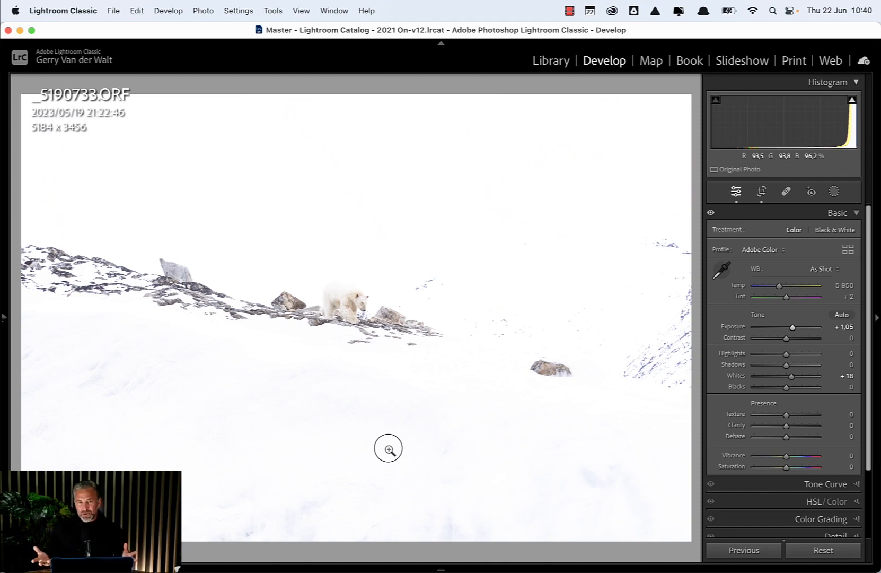
key("g")
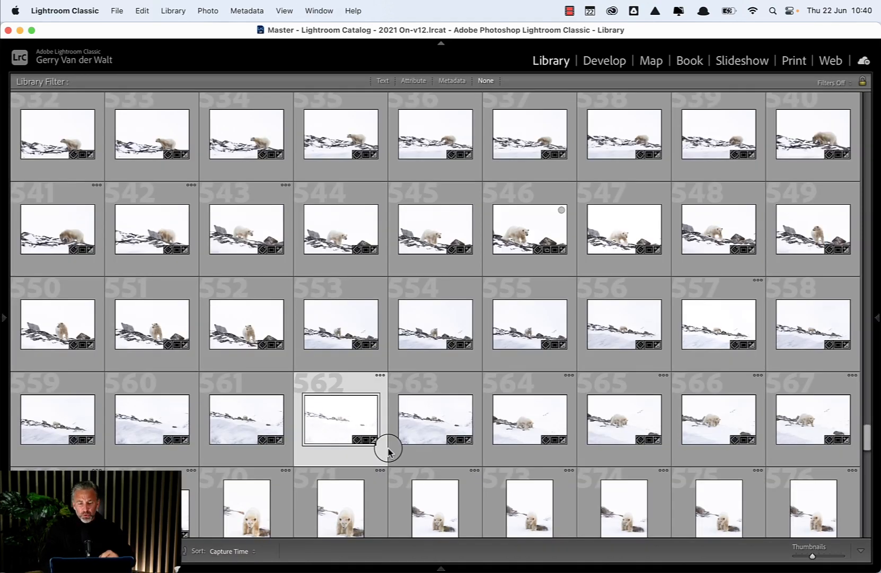
Open photo 598 and review the following frames of the bear on the ice ledge up to photo 609.
scroll(516, 403, "down", 10)
scroll(514, 406, "up", 5)
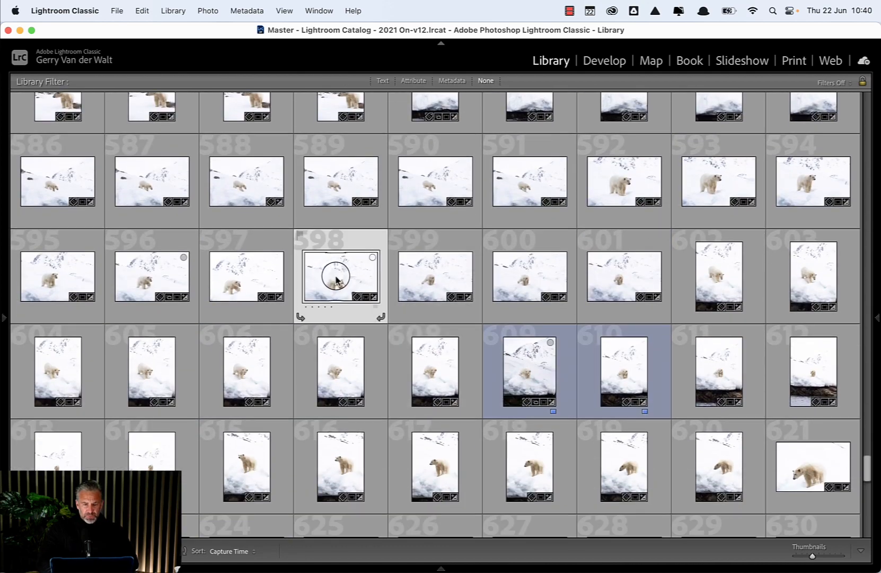
double_click(335, 277)
key("Right")
key("Right")
key("Right")
key("Right")
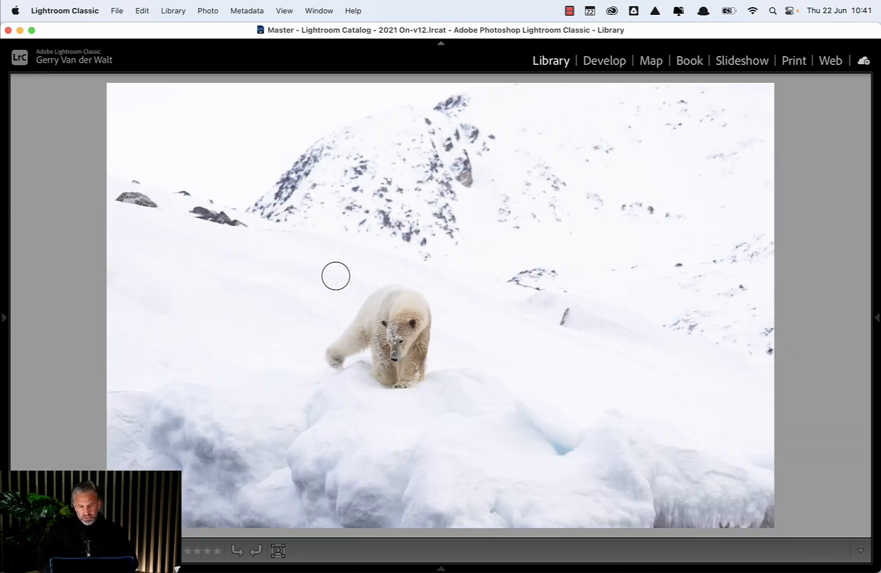
key("Right")
key("Right")
key("Right")
key("Right")
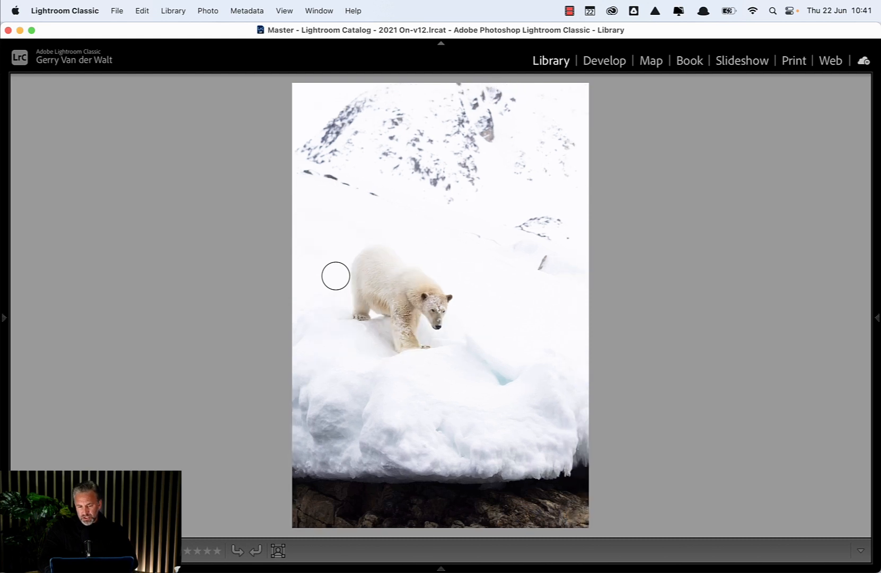
key("Right")
key("Right")
key("Right")
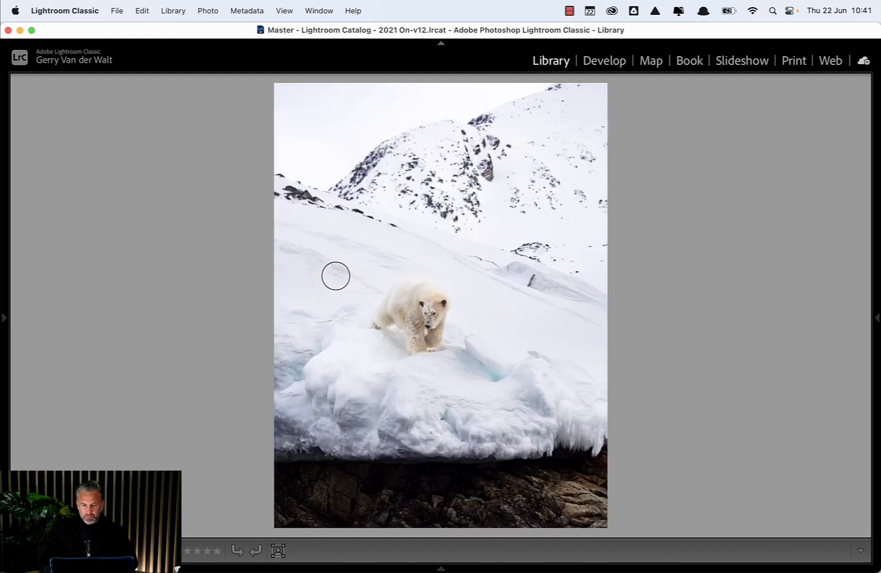
Compare the neighbouring upright photos 609 and 610 by alternating between them.
key("Right")
key("Right")
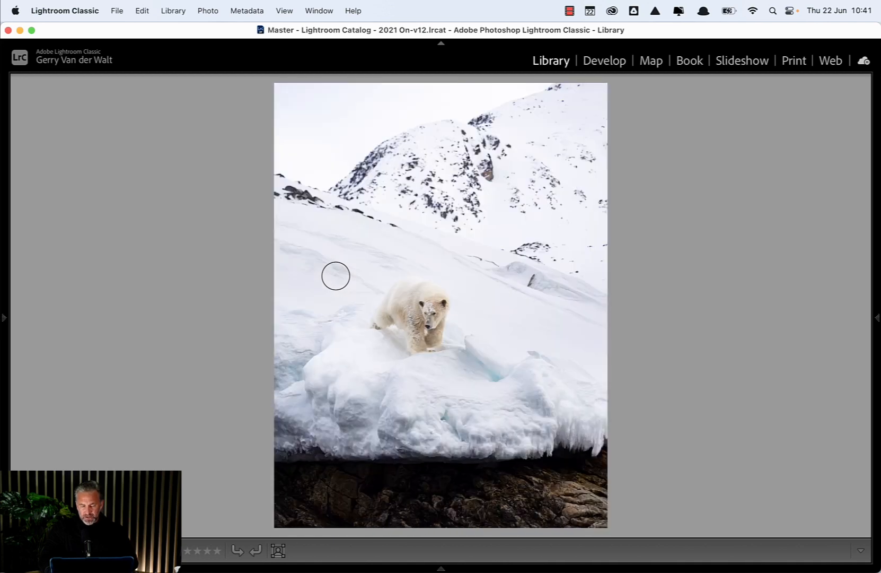
key("Right")
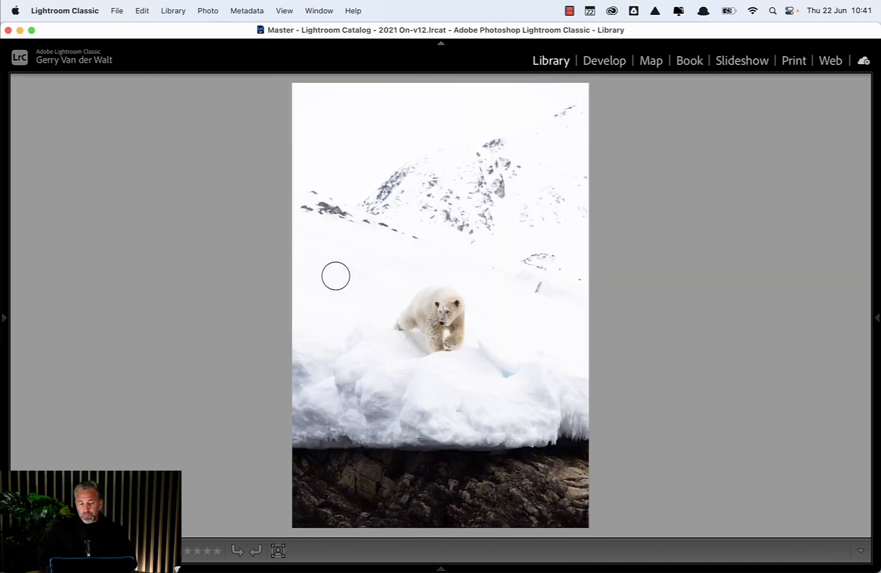
key("Right")
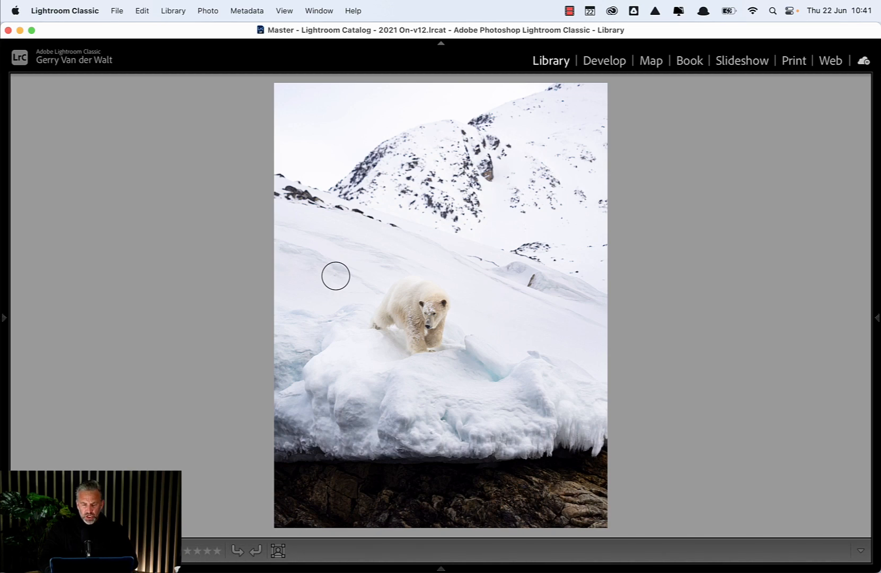
key("Right")
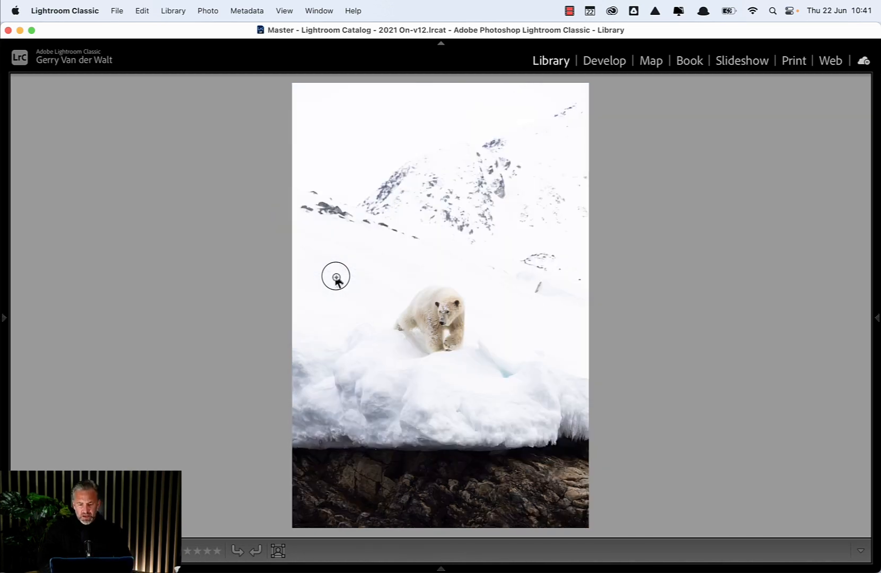
Return to the thumbnails, open the close-up of the bear climbing down onto the rocks, and review the frames through to the last swimming shot.
key("g")
scroll(607, 377, "down", 3)
scroll(606, 378, "down", 10)
double_click(233, 119)
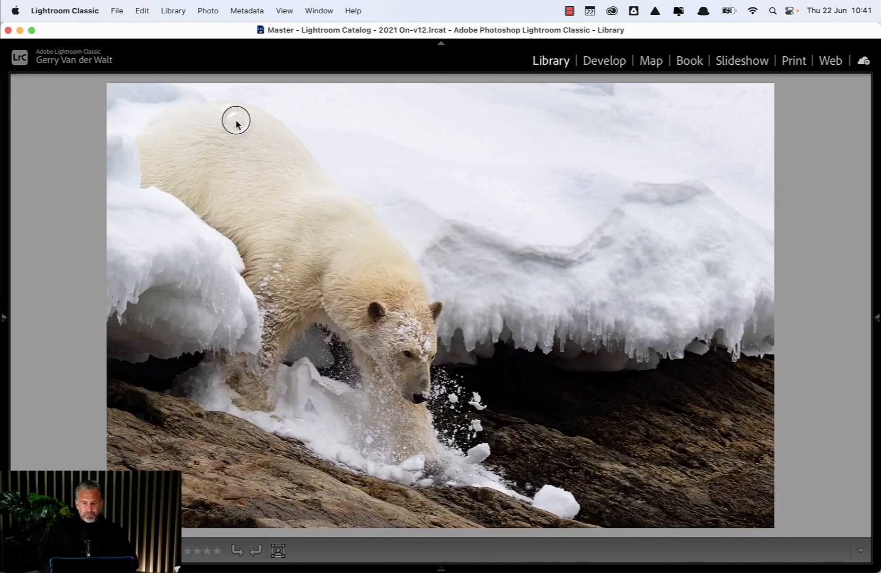
key("Right")
key("Right")
key("Right")
key("Right")
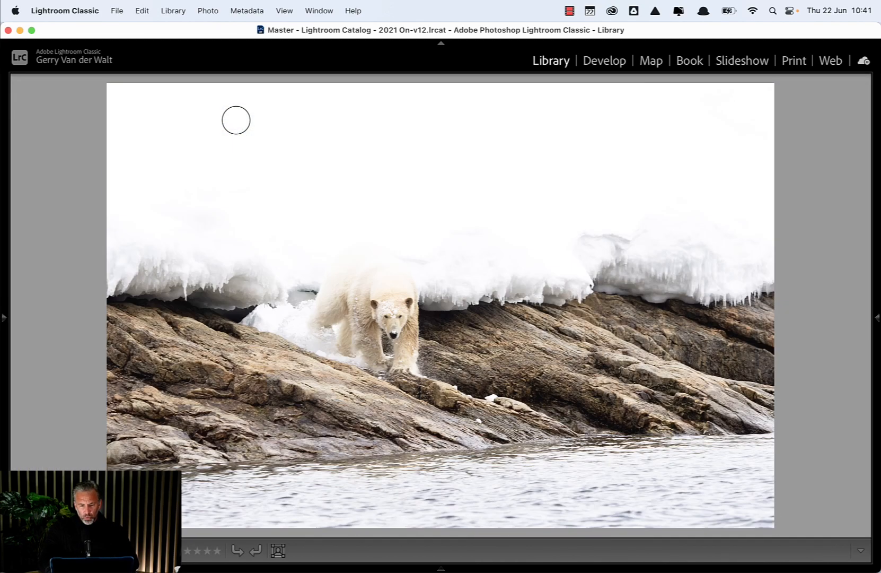
key("Right")
key("Right")
key("Right")
key("Right")
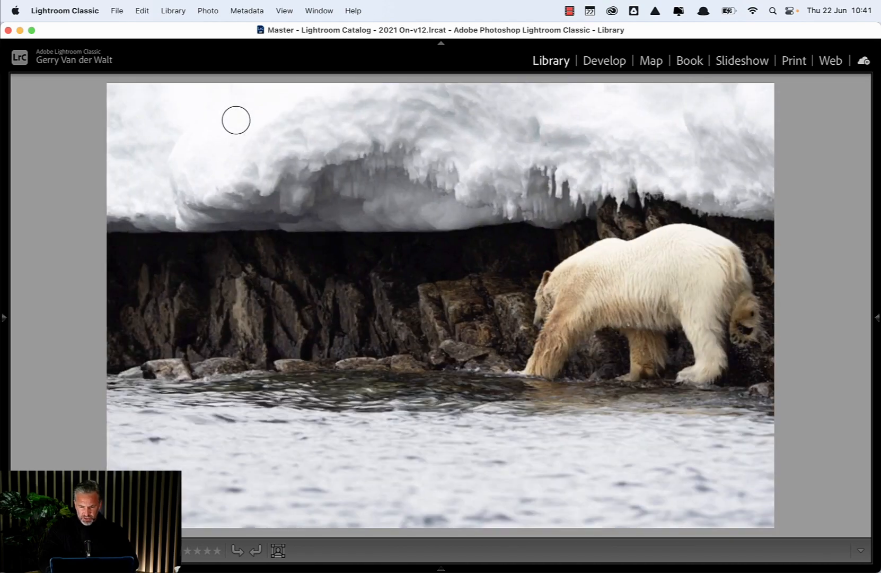
key("Right")
key("Right")
key("Right")
key("Right")
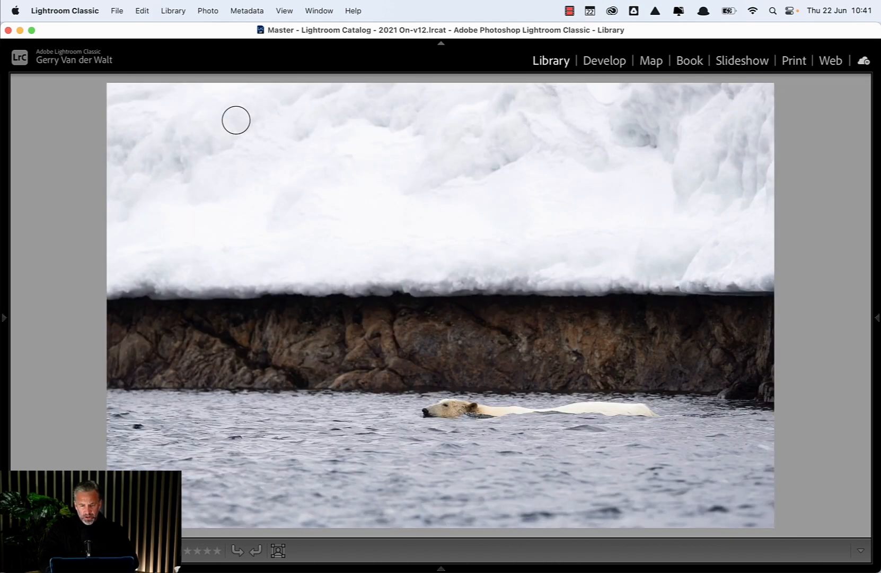
key("Right")
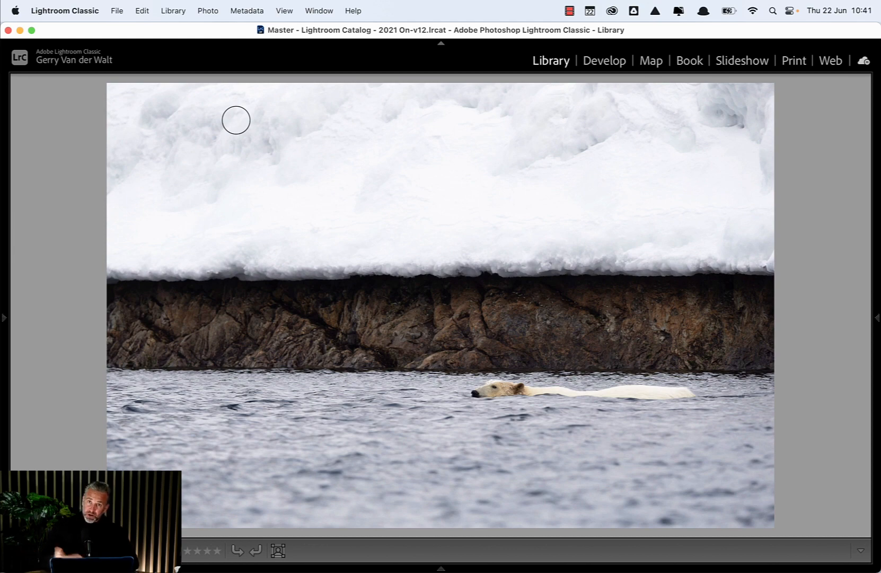
Go back to the thumbnail grid and open the upright photo 610 of the bear on the ice ledge.
key("g")
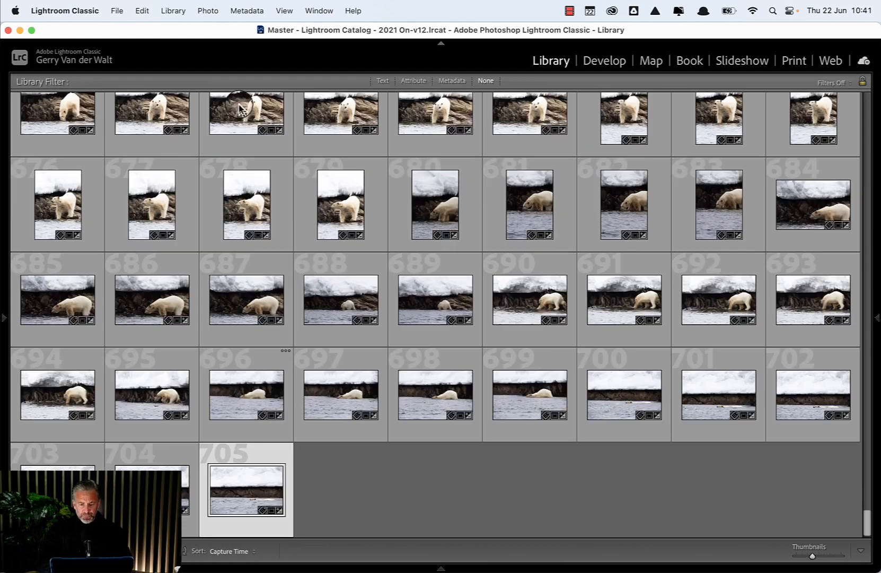
scroll(465, 228, "up", 15)
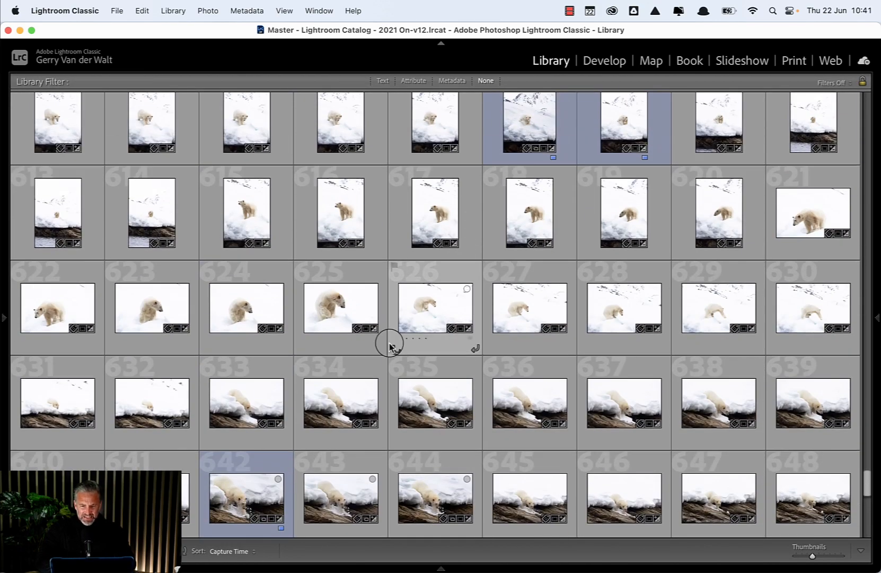
double_click(604, 125)
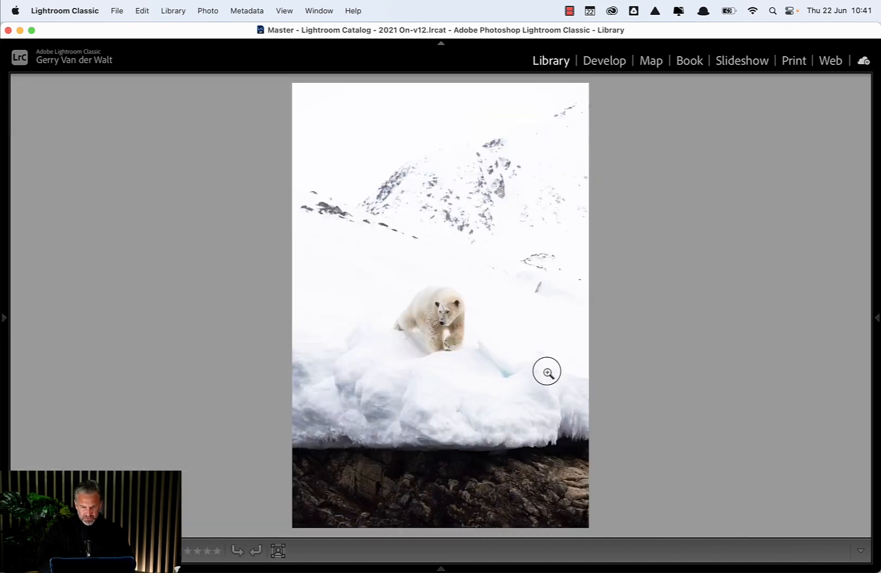
Switch to the OM-1 folder in Finder, preview the videos _5190575.MOV and _5190628.MOV, and close the preview.
key("ctrl+Up")
mouse_move(479, 4)
left_click(553, 72)
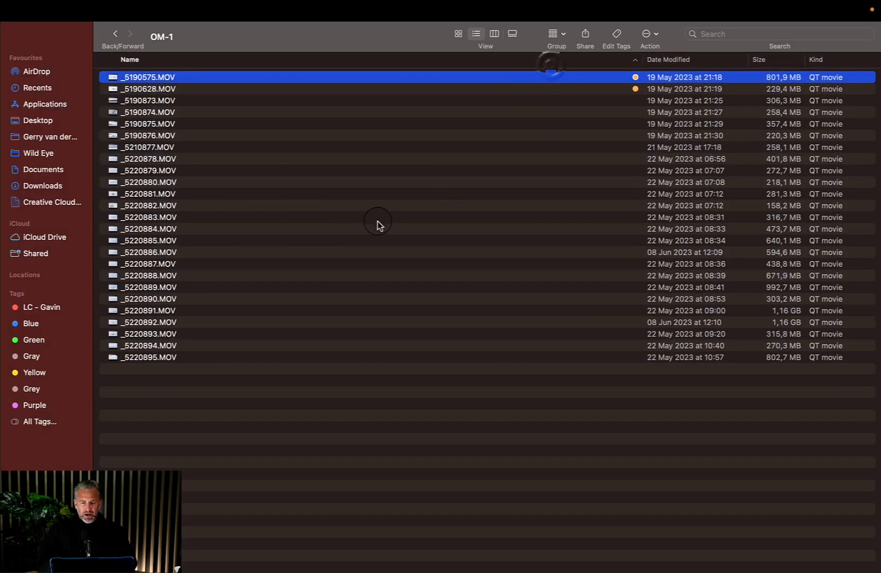
key("space")
mouse_move(817, 522)
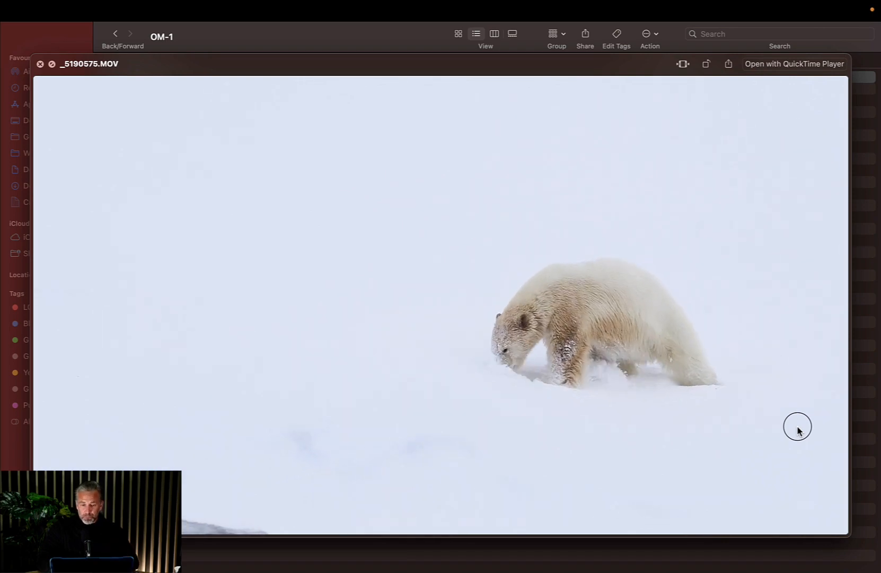
key("Down")
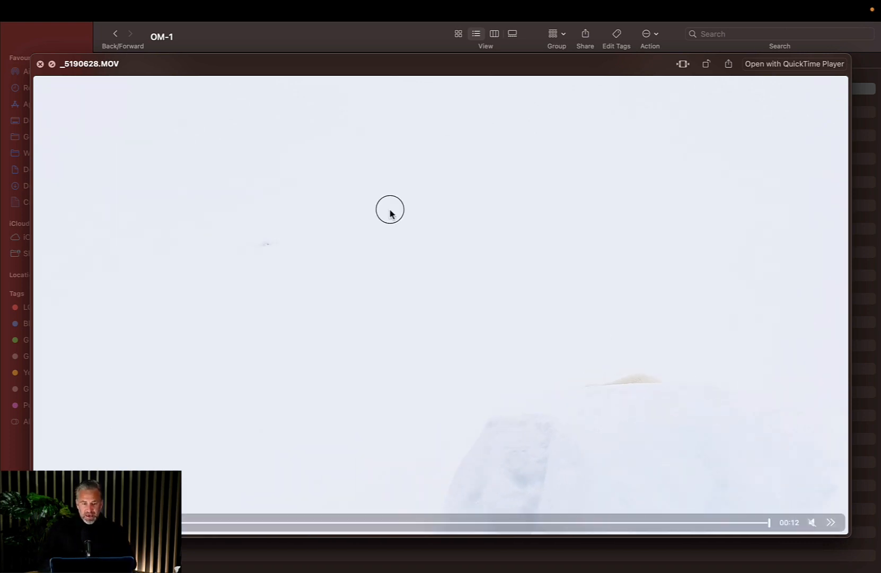
left_click(39, 63)
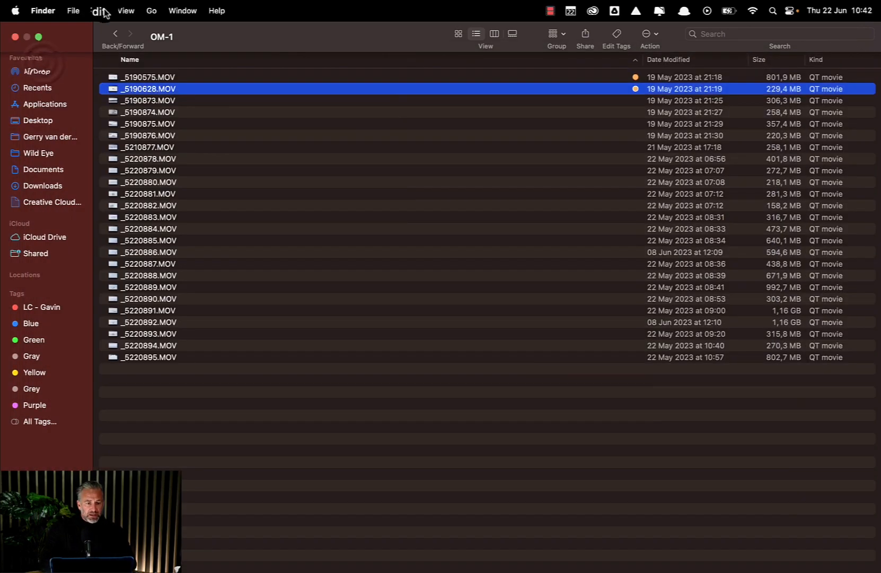
Close the OM-1 folder window, switch back to Lightroom Classic and open _5190779.ORF in Develop.
left_click(16, 38)
key("ctrl+Up")
mouse_move(514, 41)
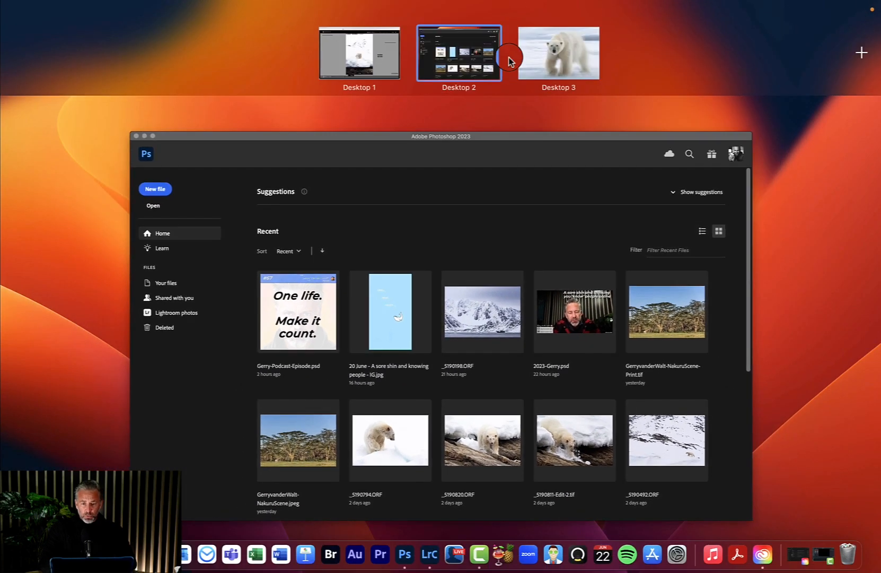
left_click(559, 53)
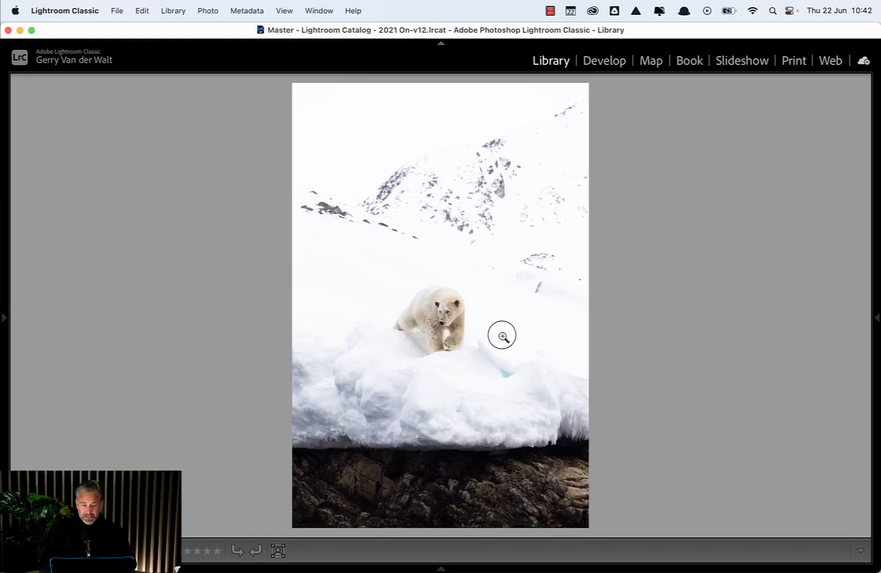
key("d")
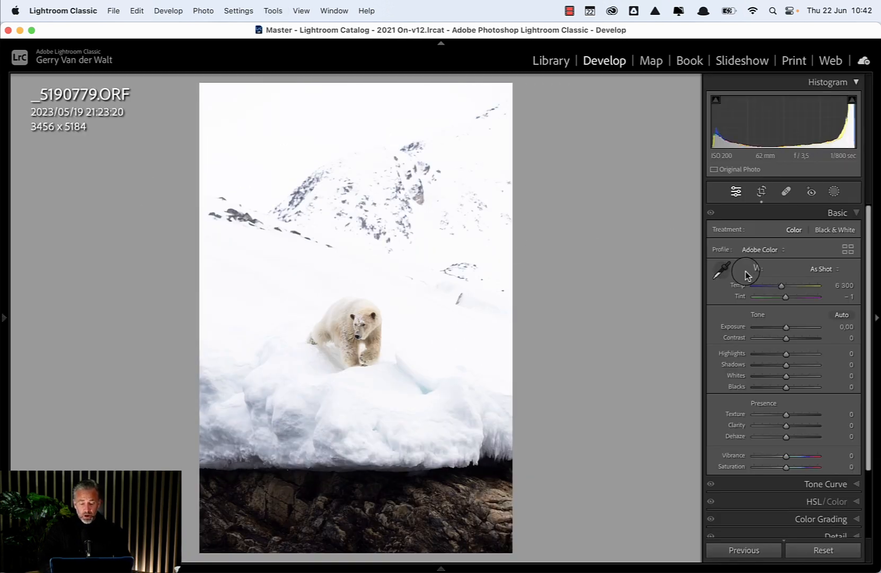
Return _5190779.ORF to the single-photo Library view and show its histogram and metadata.
key("g")
double_click(811, 303)
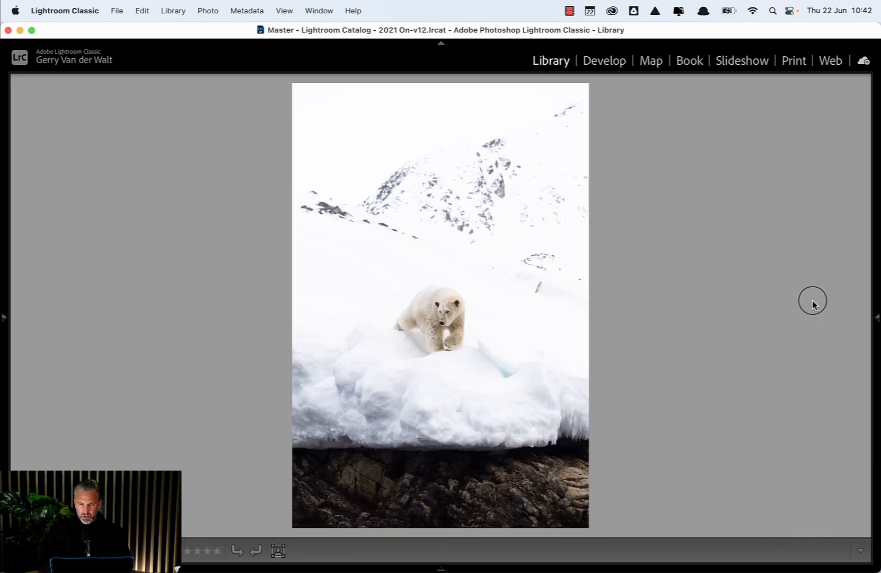
left_click(874, 318)
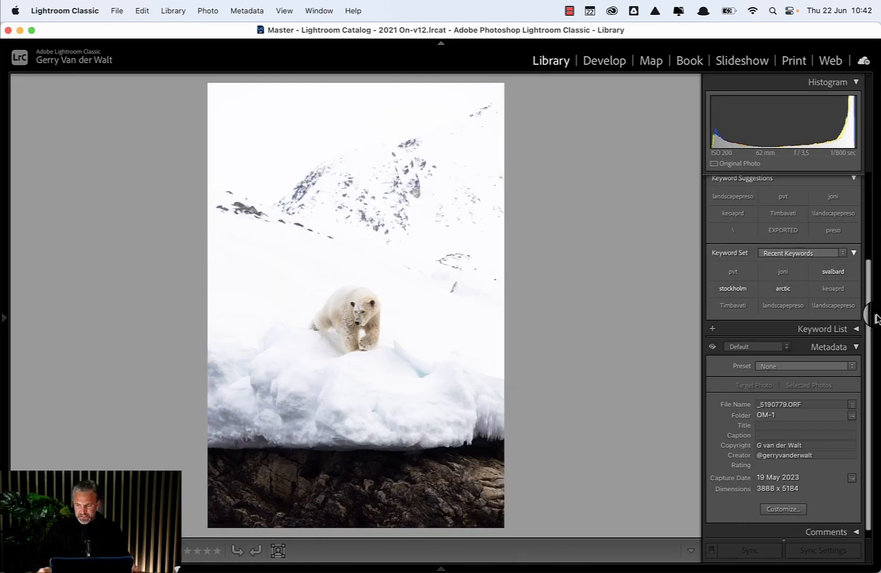
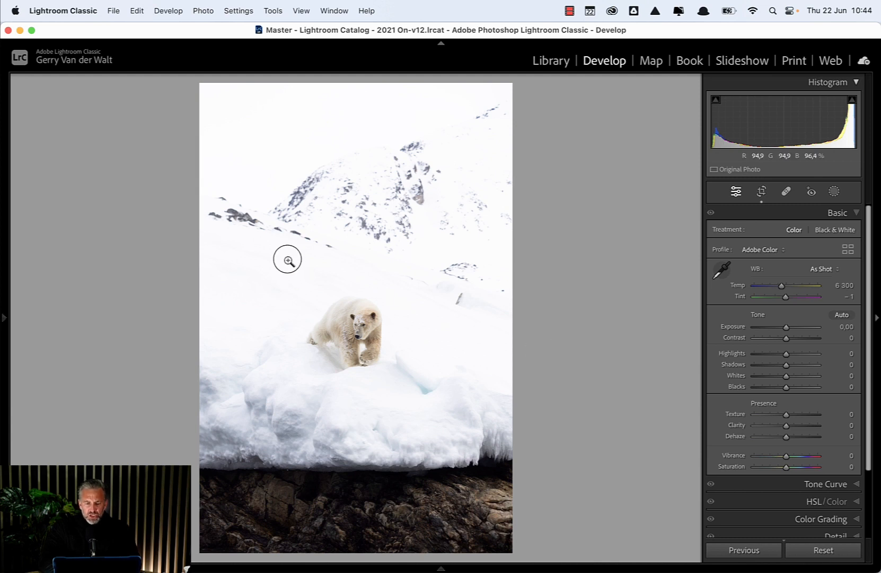
In Develop, crop _5190779.ORF to a tighter 4 x 5 / 8 x 10 frame, placing the bear low and excluding the dark rocks.
key("r")
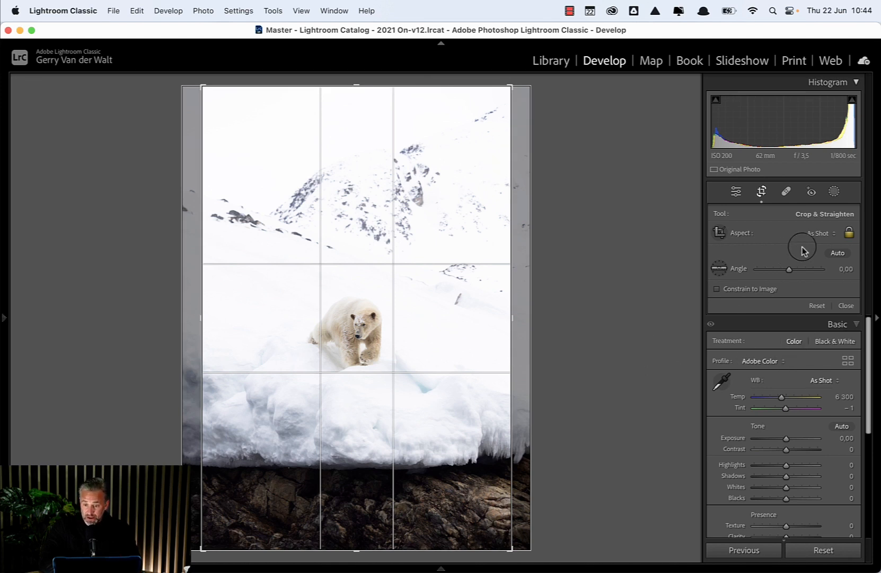
left_click(821, 234)
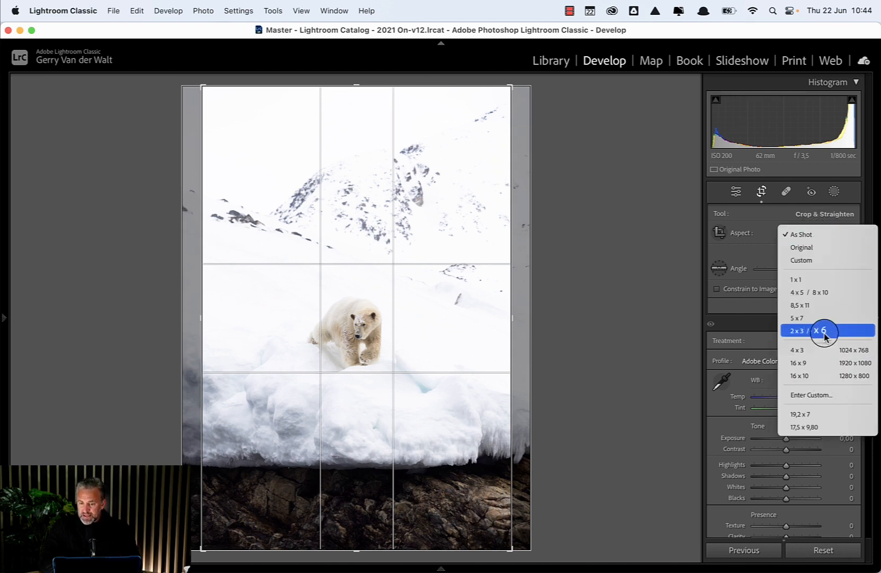
left_click(811, 293)
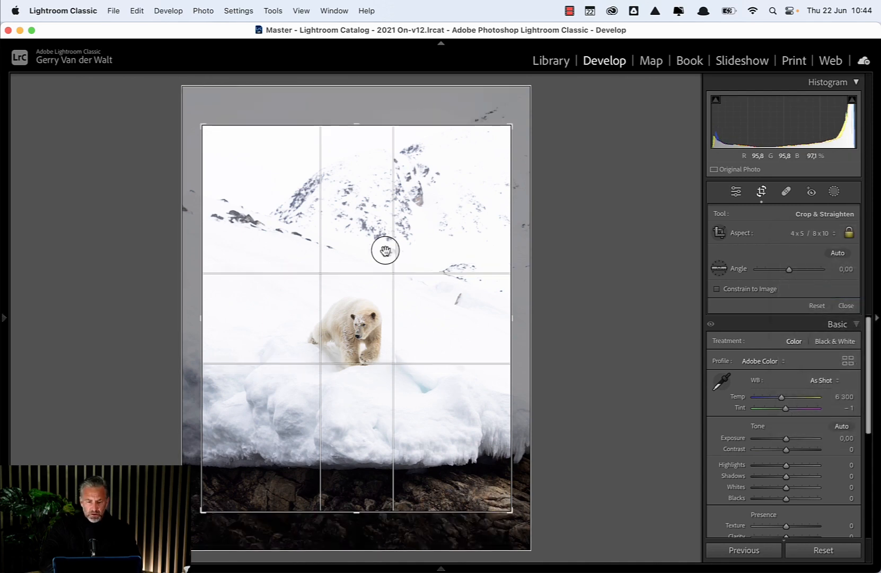
left_click_drag(202, 128, 225, 150)
left_click_drag(384, 269, 433, 343)
key("Return")
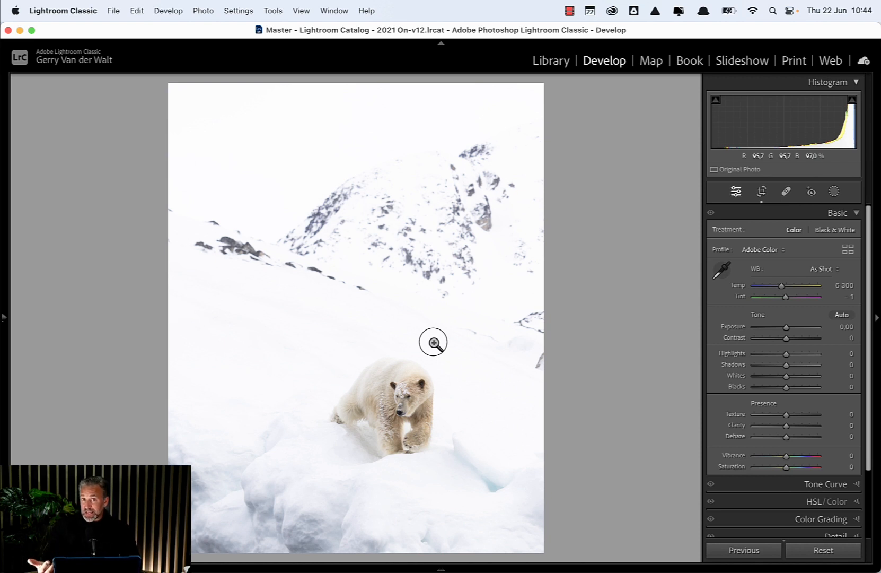
Recrop the photo at 4 x 5 / 8 x 10 to include the ice edge and some dark rock, and compare it with the neighbouring edited version.
key("r")
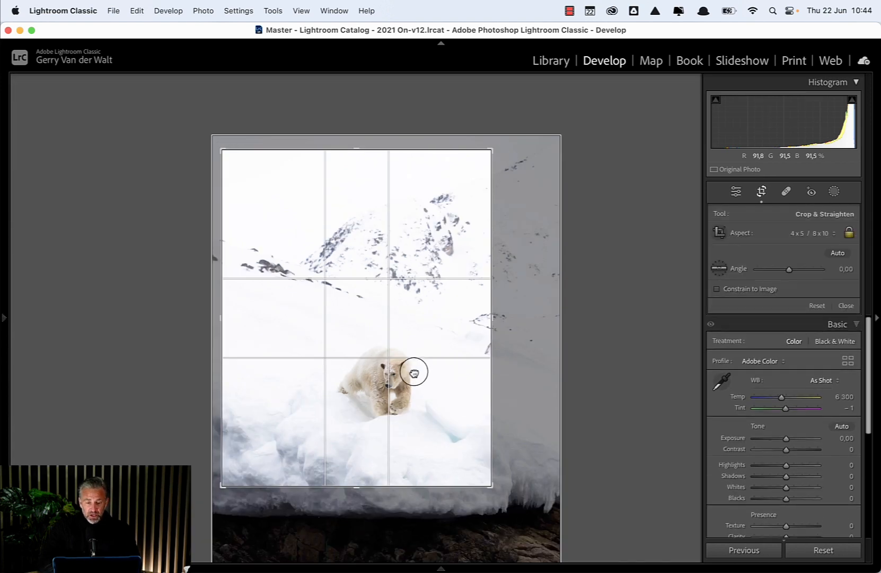
left_click_drag(416, 368, 409, 316)
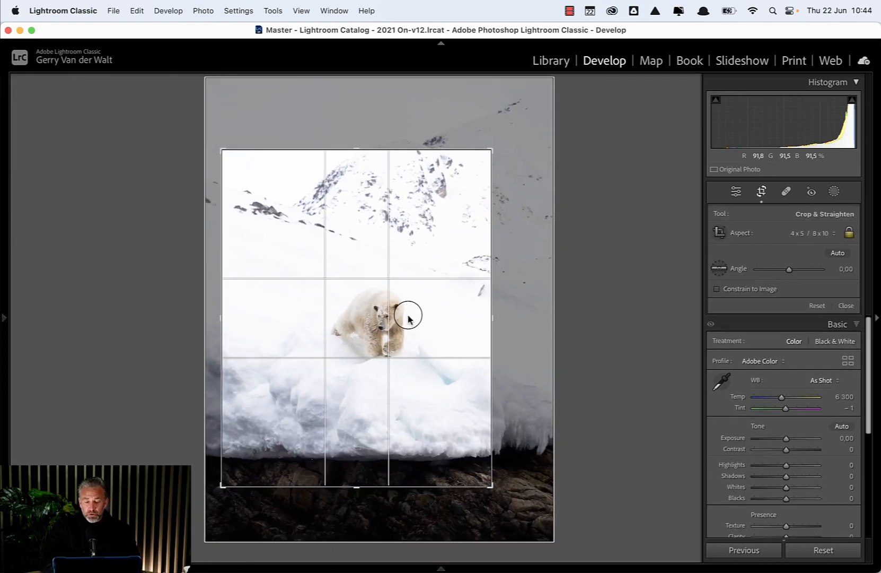
left_click_drag(426, 465, 425, 463)
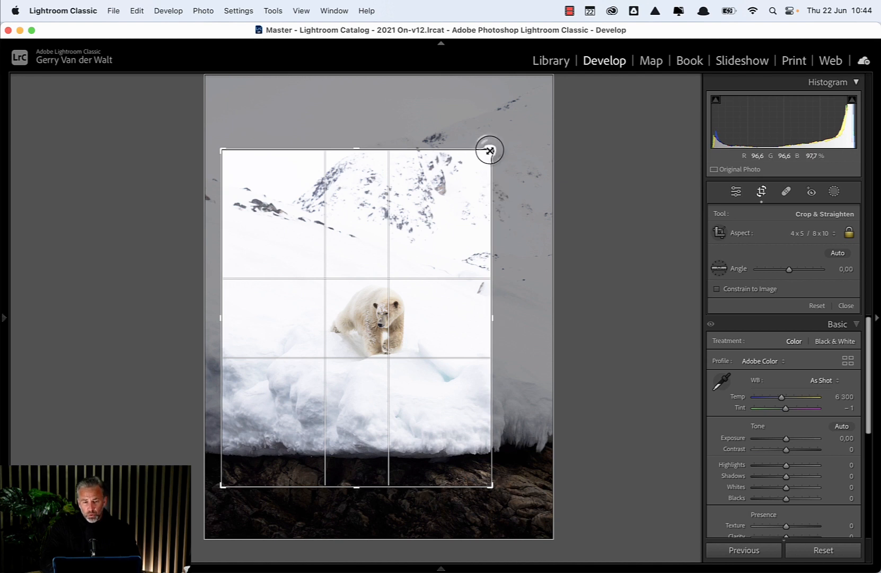
left_click_drag(488, 148, 498, 144)
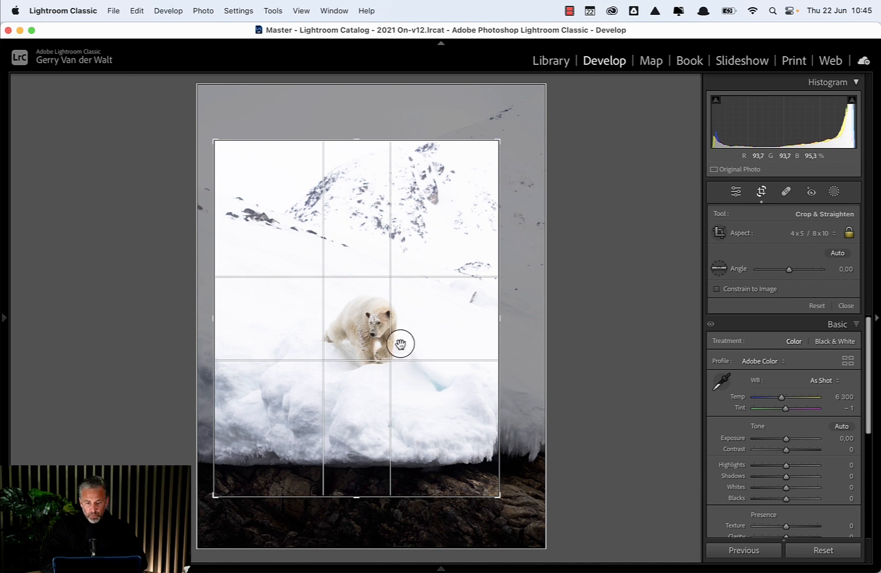
left_click_drag(369, 340, 377, 357)
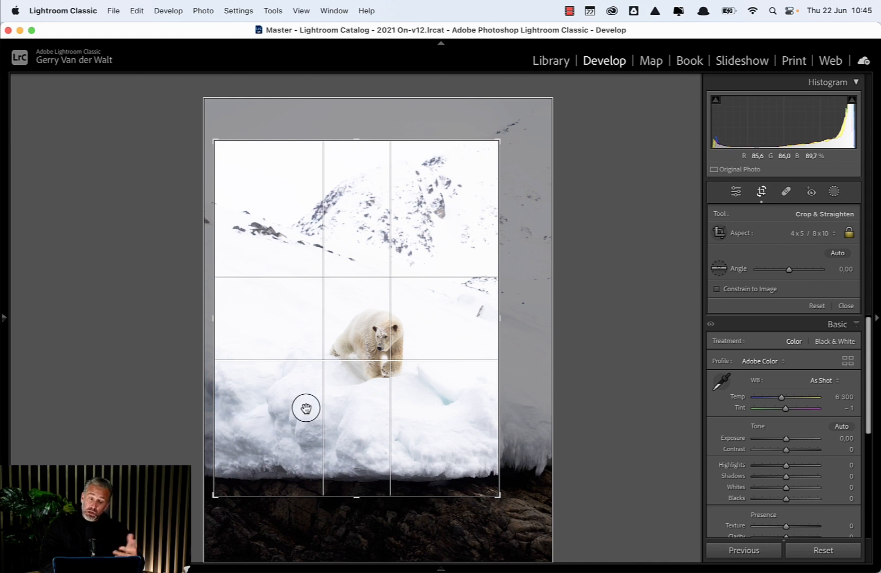
left_click_drag(306, 408, 306, 401)
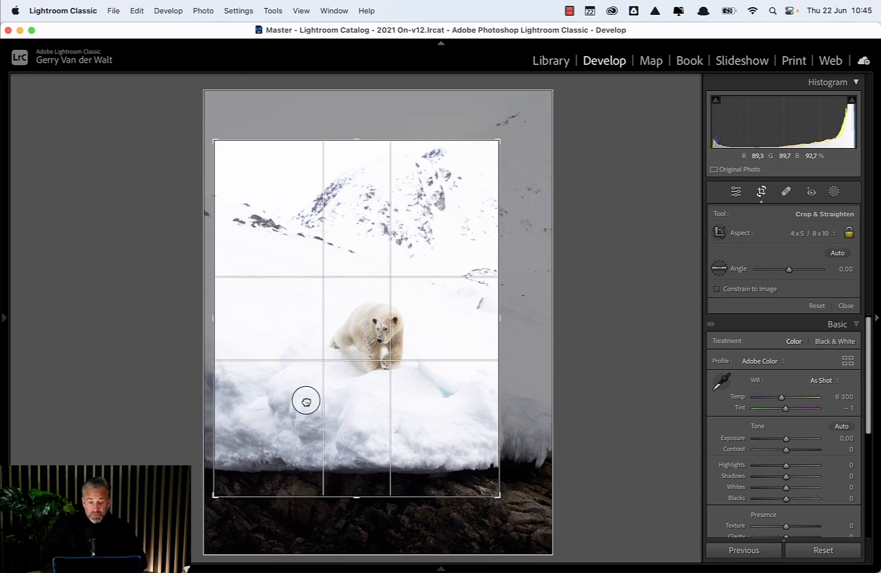
key("Return")
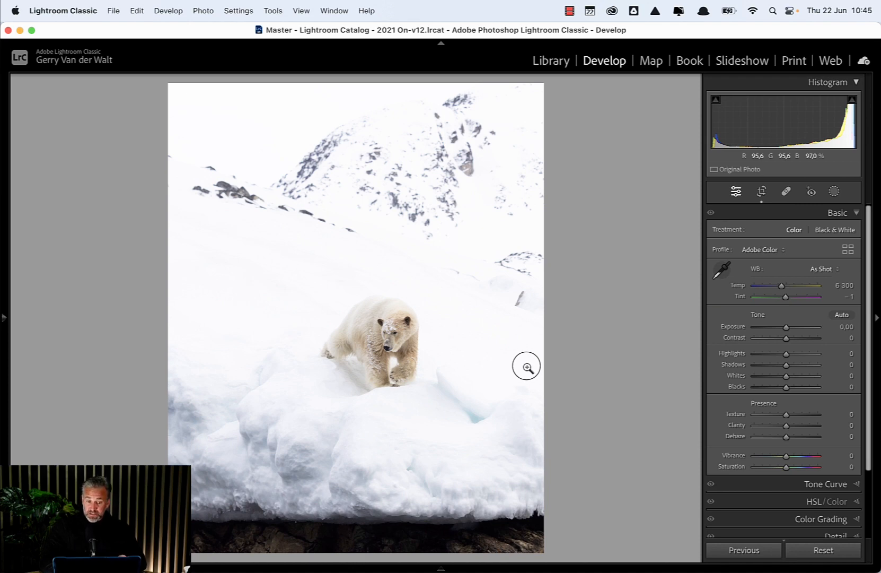
key("Right")
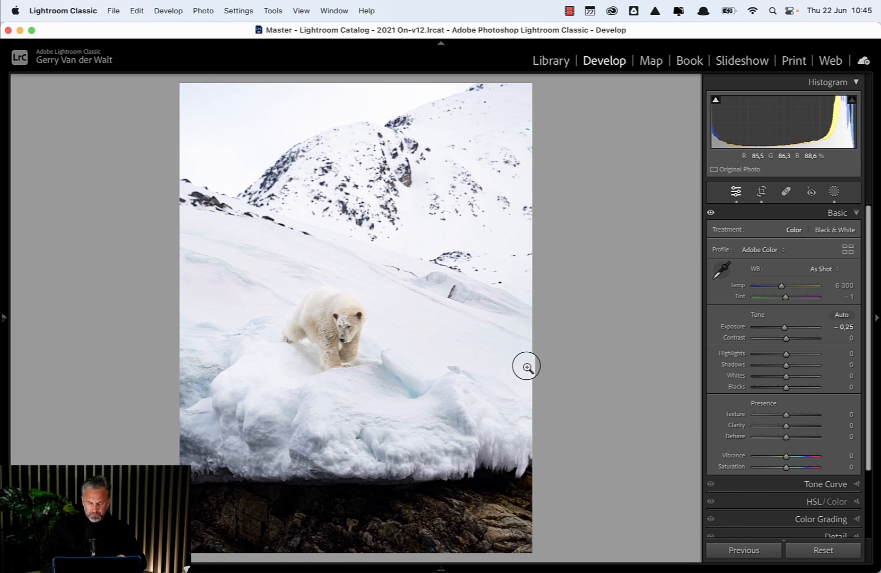
key("Right")
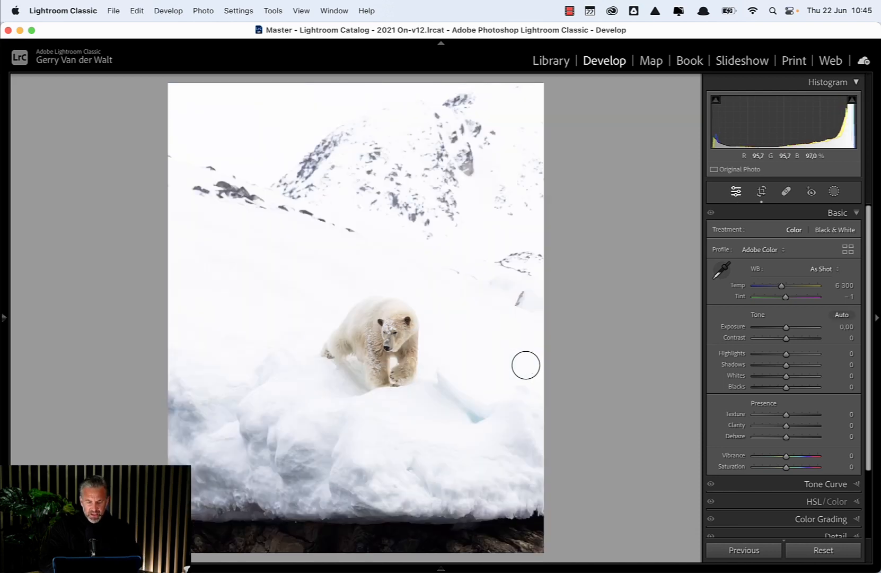
Enlarge the 4 x 5 crop slightly and shift the frame down to take in a little more rock below the ice.
key("r")
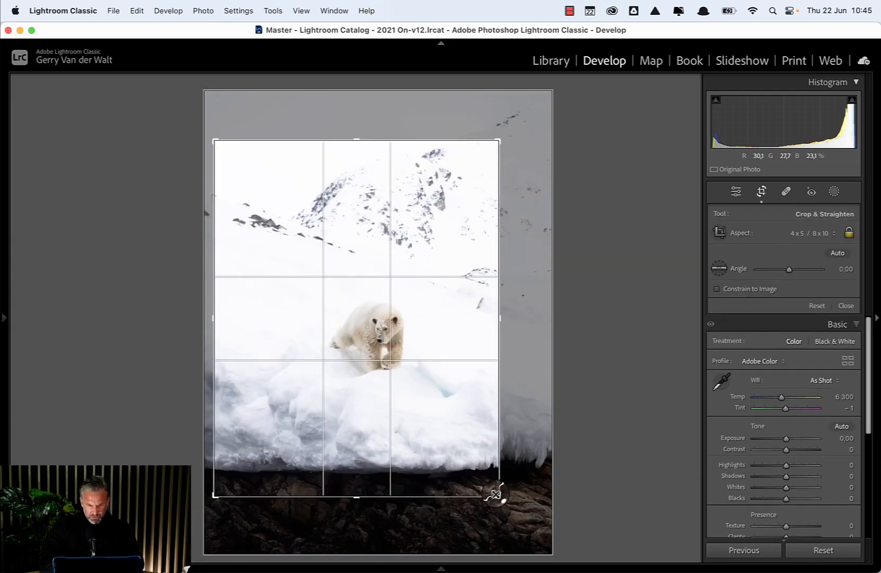
left_click_drag(496, 495, 502, 499)
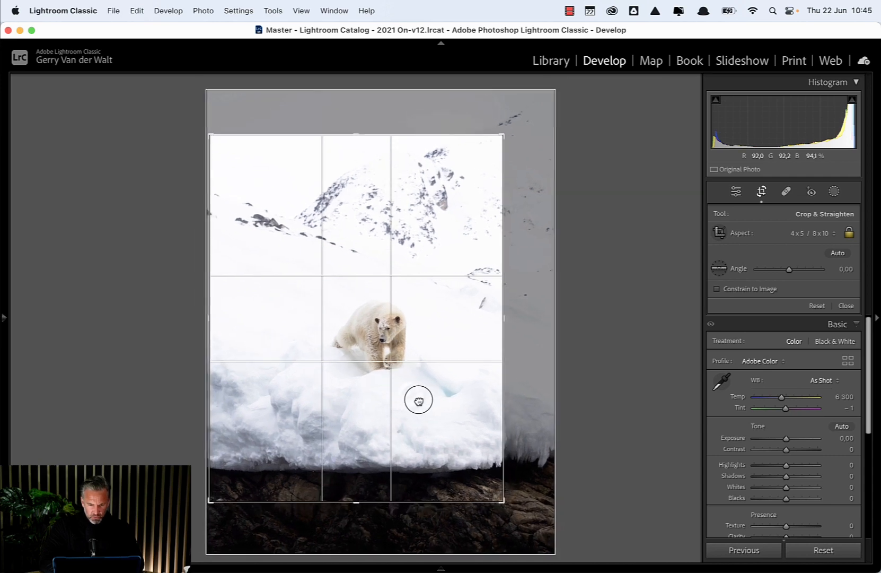
key("Return")
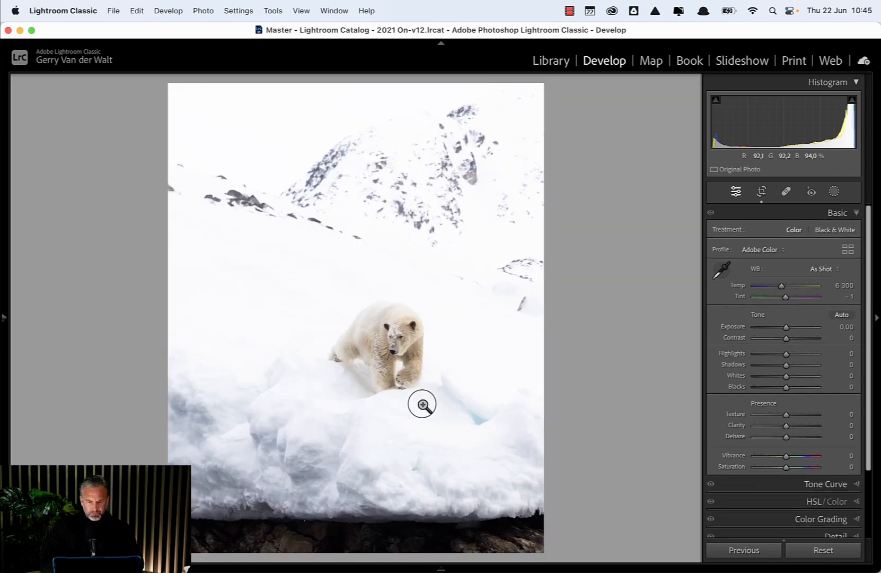
key("r")
left_click_drag(405, 429, 405, 423)
key("Return")
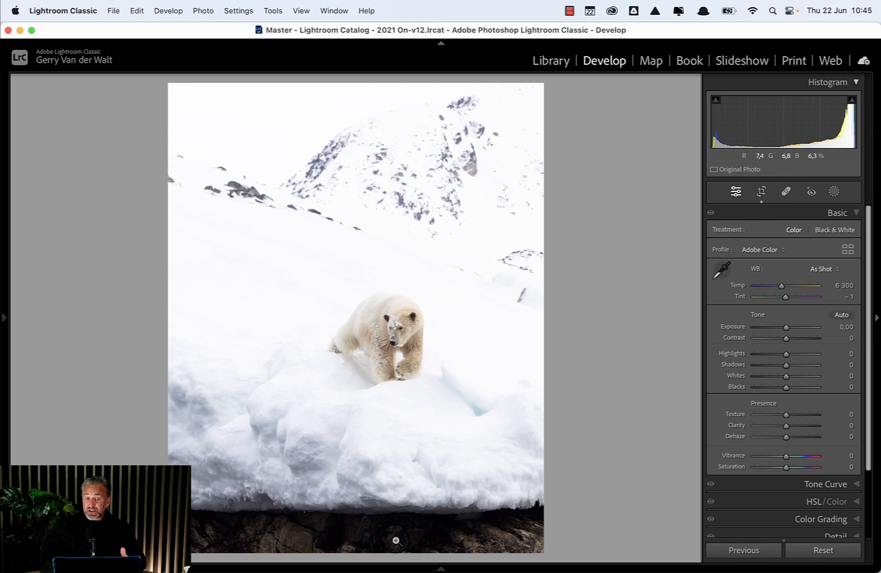
Tighten the 4 x 5 crop slightly and reposition it with the bear right of centre and a thin strip of rock beneath the ice.
key("r")
left_click_drag(400, 468, 403, 473)
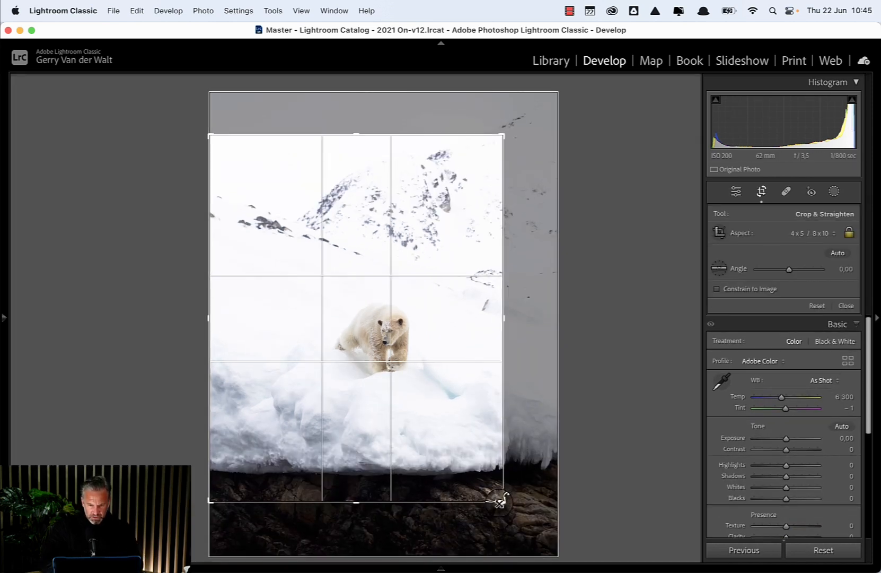
left_click_drag(499, 137, 493, 144)
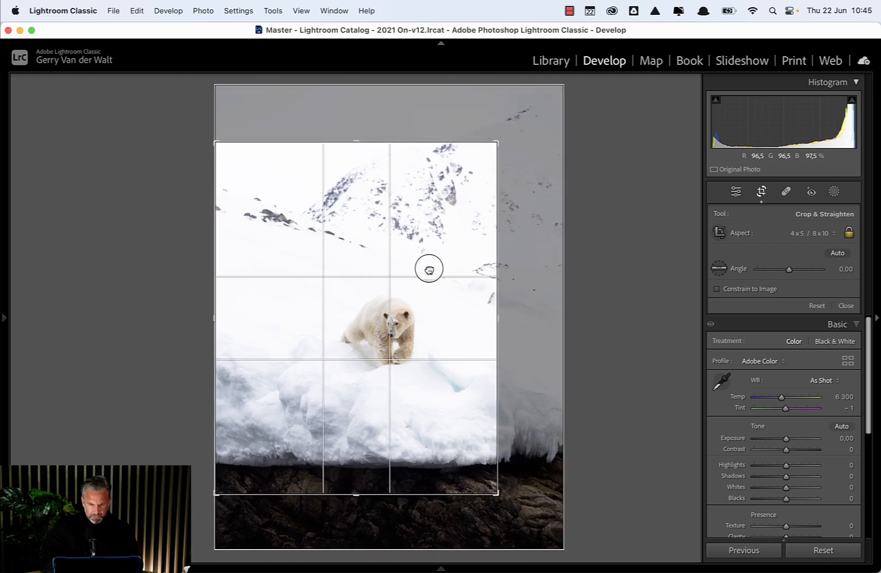
left_click_drag(429, 269, 416, 291)
key("r")
key("r")
key("r")
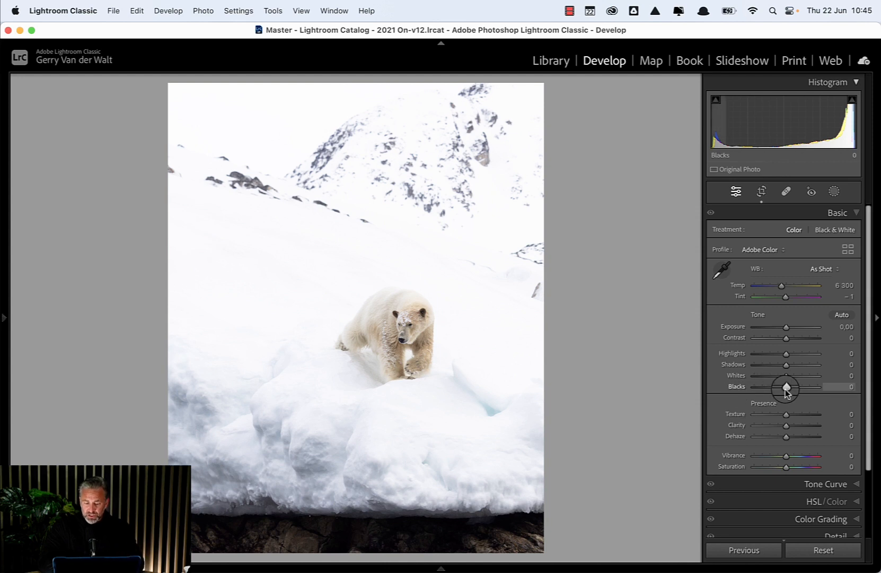
Set Blacks to −3 and Whites to +55, and inspect the snow beside the bear's back up close.
key("alt")
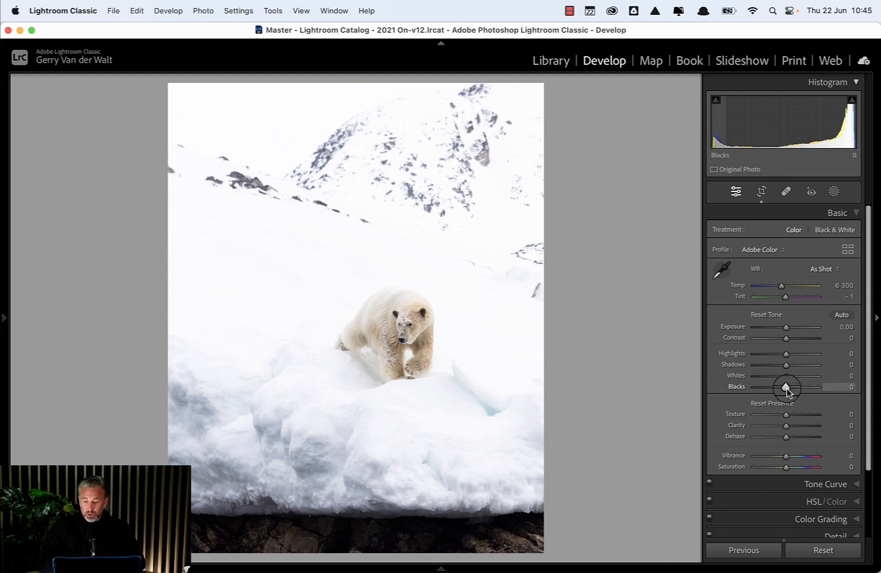
left_click_drag(786, 388, 803, 373)
left_click(295, 292)
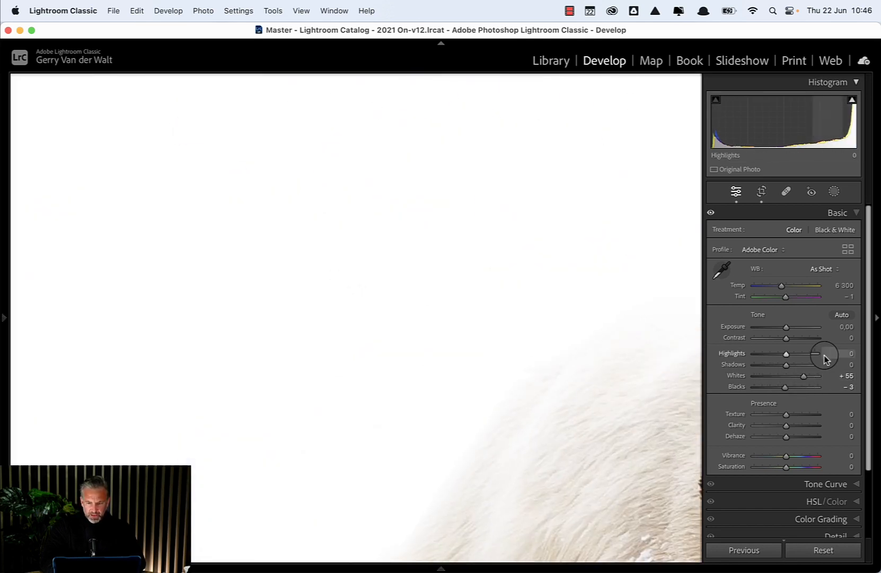
Try Whites at −42, −20 and +49 on the magnified snow, reset Whites to 0 and return to the full photo.
left_click_drag(803, 376, 773, 377)
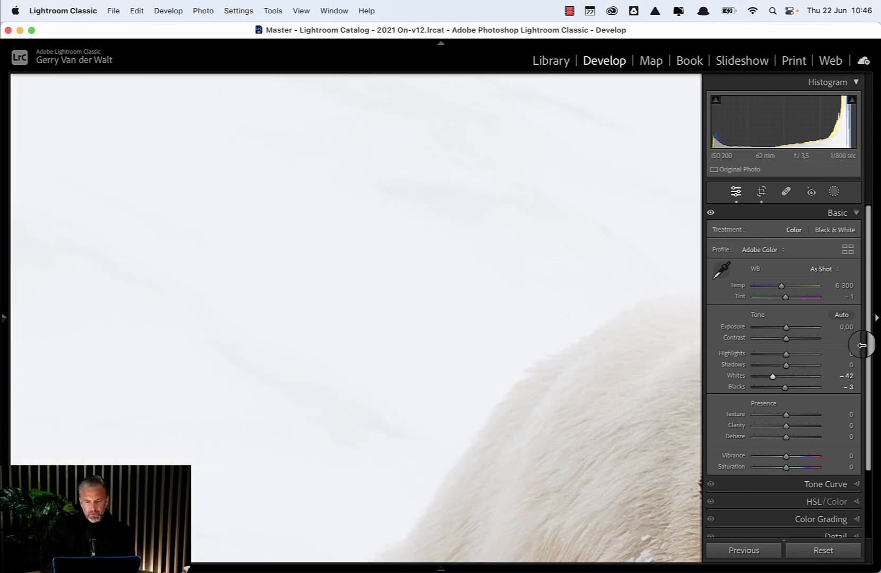
mouse_move(774, 378)
left_mouse_down()
mouse_move(815, 378)
mouse_move(756, 377)
mouse_move(780, 375)
left_mouse_up()
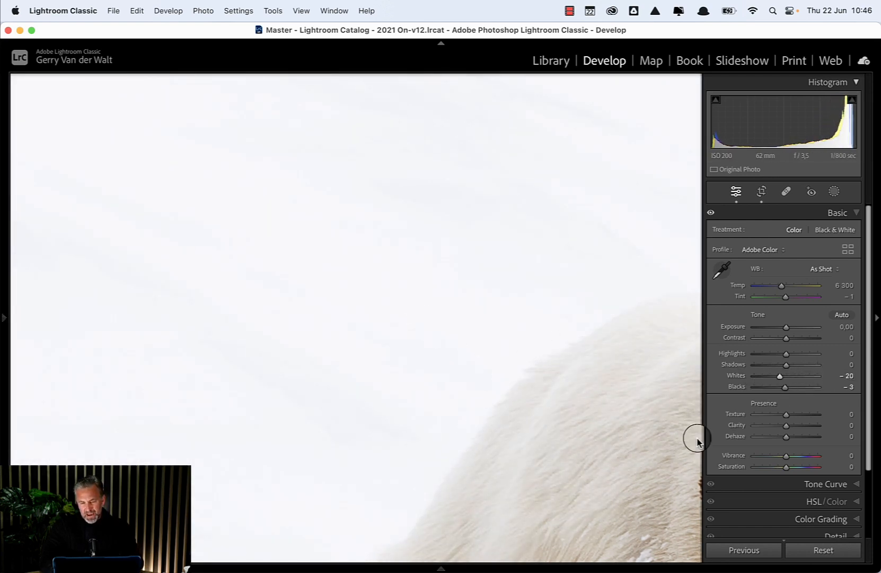
left_click_drag(781, 375, 802, 377)
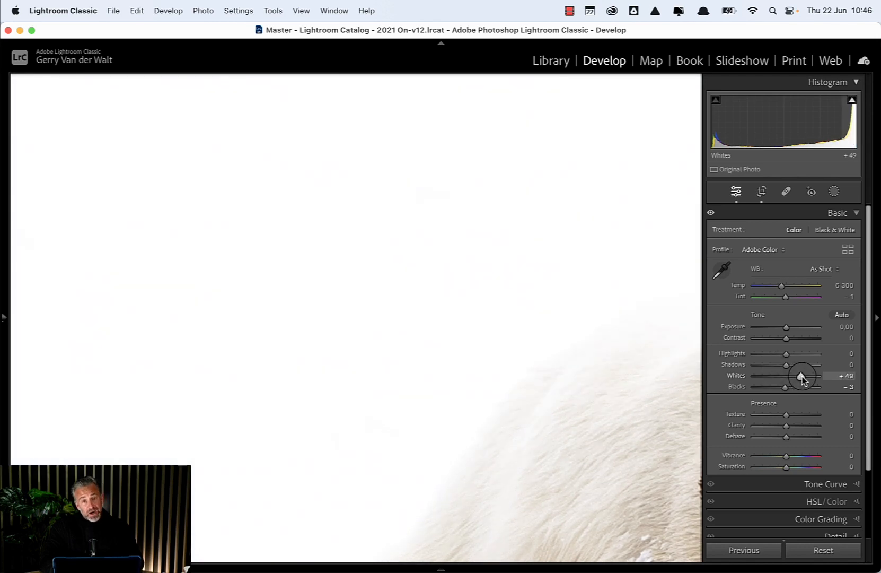
double_click(803, 377)
left_click(557, 398)
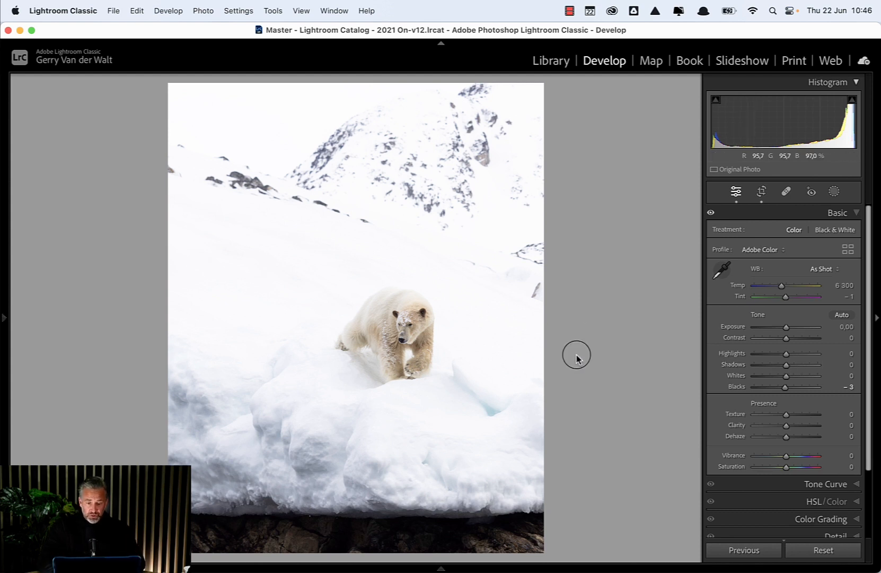
Create a Select Subject mask for the bear, brush the stray snow patch out of it and check the mask edge under the bear.
left_click(834, 191)
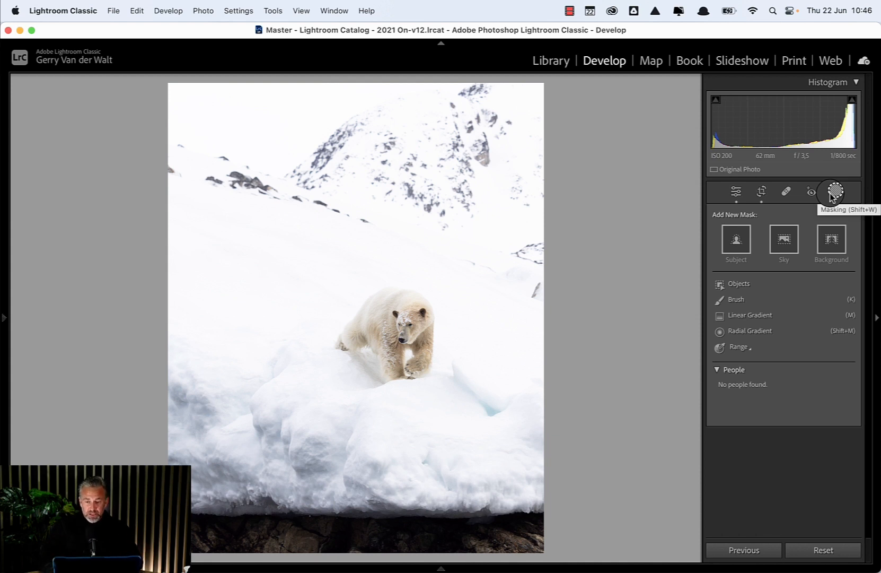
left_click(737, 242)
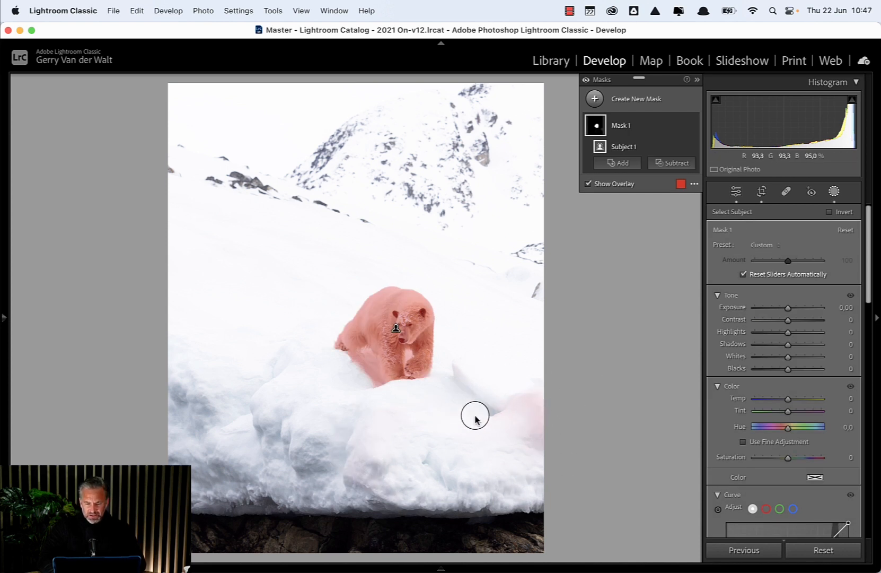
left_click(676, 162)
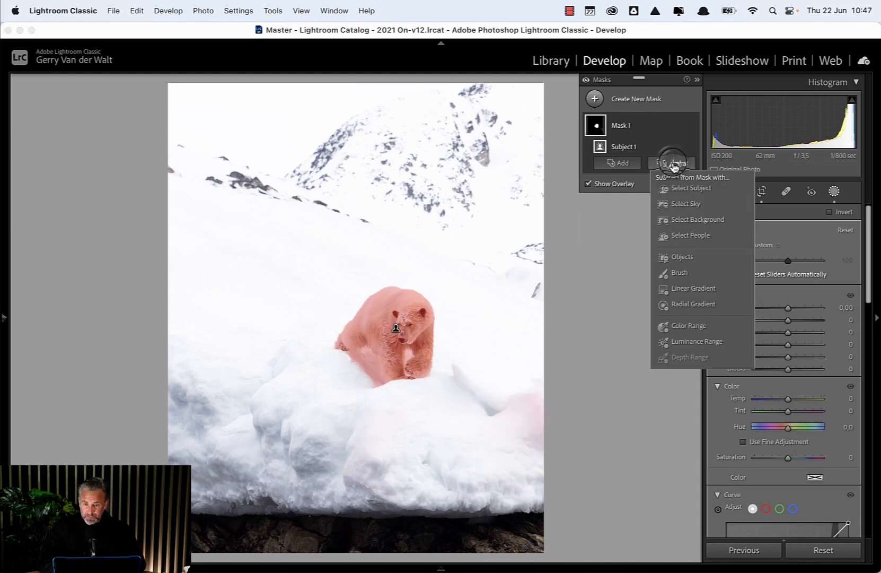
left_click(680, 272)
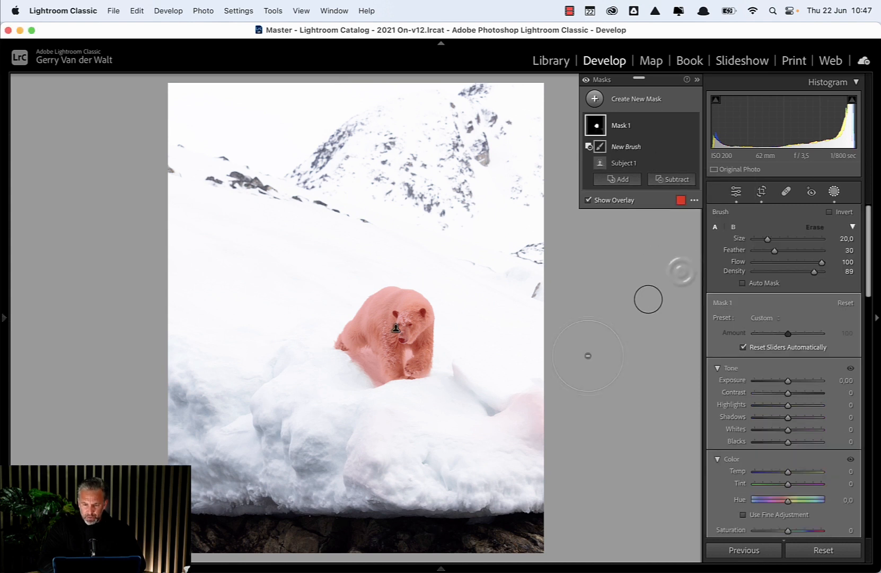
mouse_move(499, 434)
left_mouse_down()
mouse_move(490, 454)
mouse_move(523, 411)
mouse_move(481, 452)
mouse_move(399, 449)
mouse_move(386, 436)
mouse_move(482, 416)
mouse_move(473, 414)
mouse_move(420, 438)
mouse_move(273, 408)
mouse_move(317, 469)
mouse_move(394, 501)
mouse_move(387, 470)
left_mouse_up()
key("z")
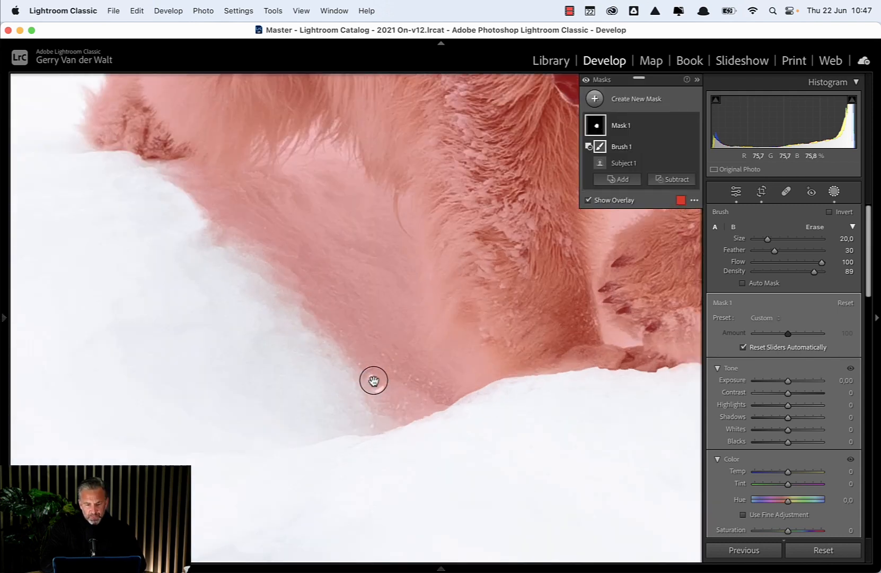
left_click(391, 409)
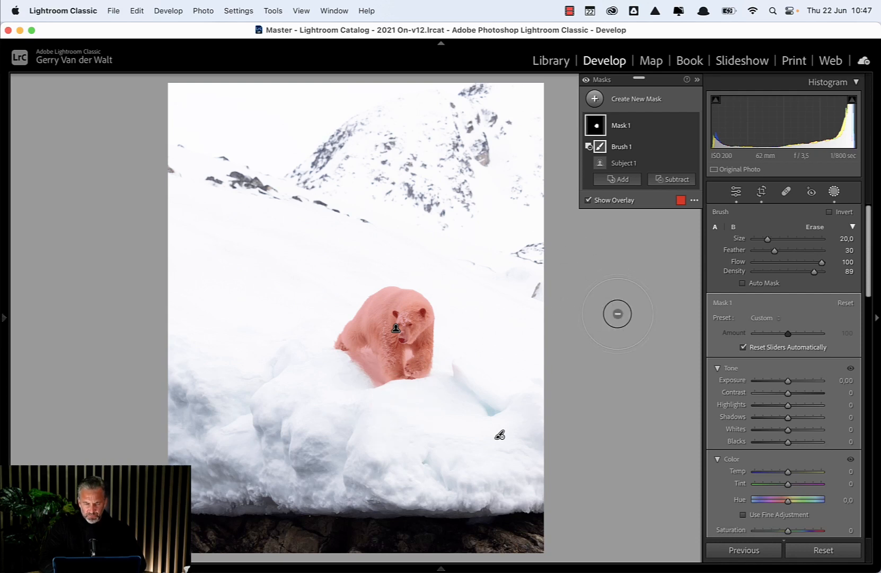
Add a Select Background mask, compare its overlay with the bear mask and collapse the background mask's components.
left_click(605, 106)
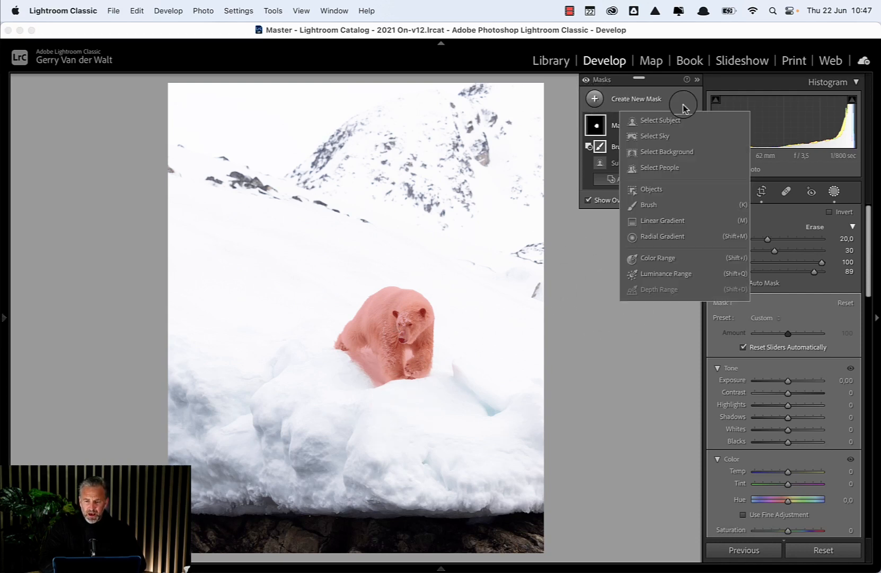
left_click(673, 152)
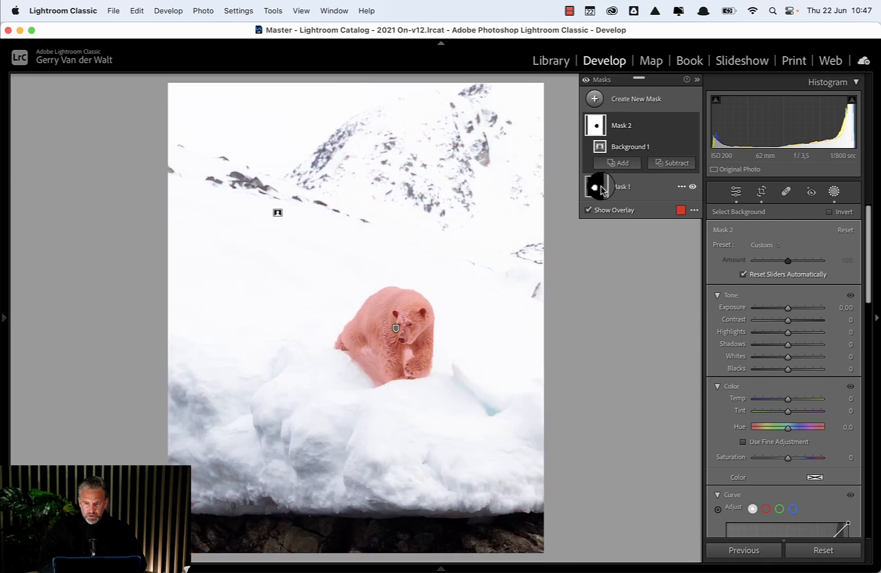
left_click(602, 189)
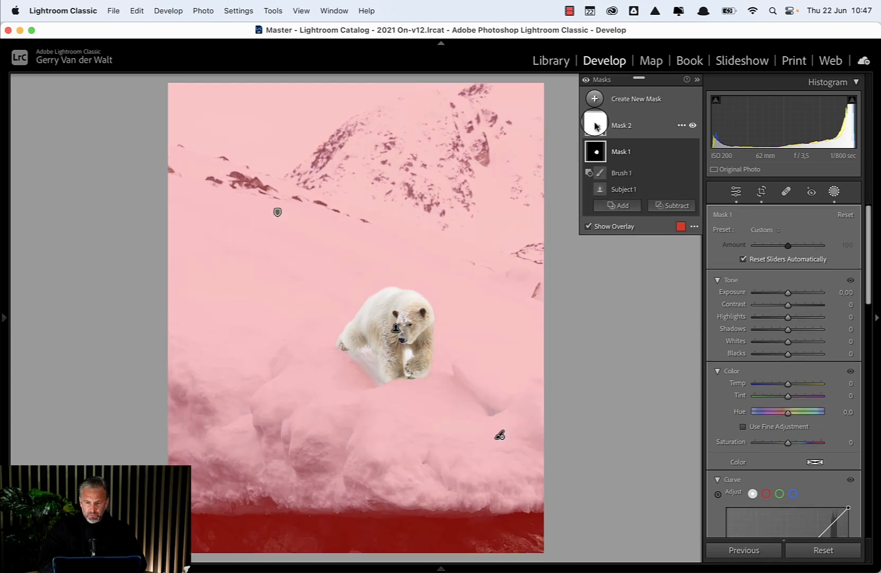
left_click(597, 126)
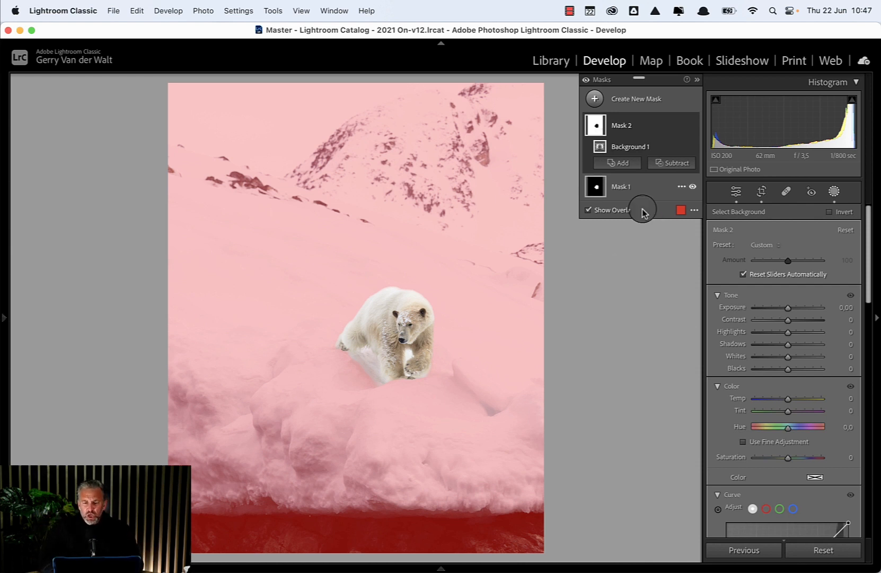
left_click(644, 128)
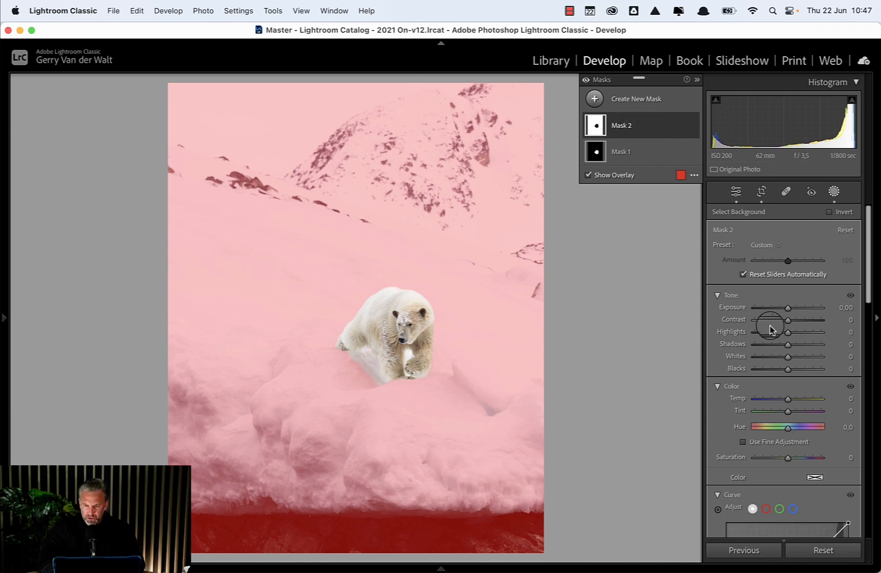
Try an Exposure of −0.41 on the background mask and reset it to 0.
mouse_move(789, 309)
left_mouse_down()
mouse_move(810, 309)
mouse_move(785, 309)
left_mouse_up()
double_click(781, 309)
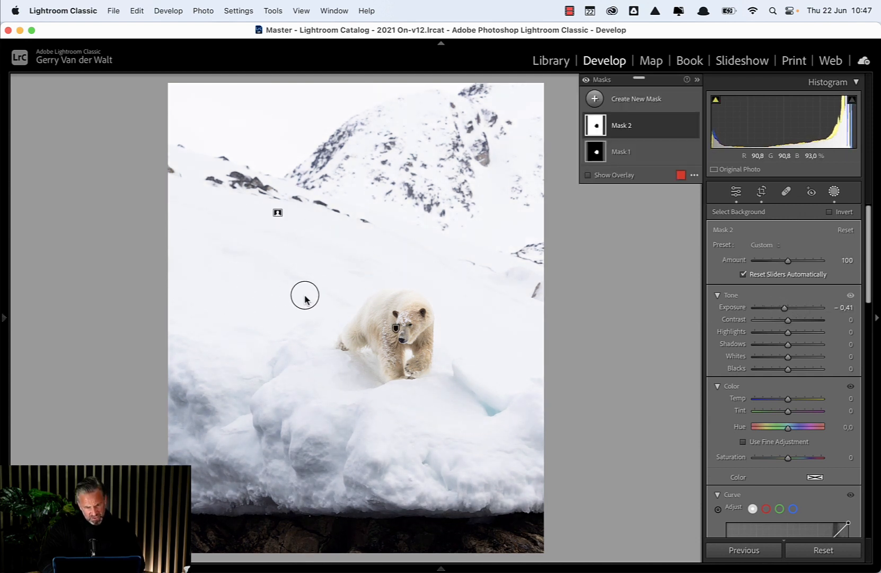
double_click(785, 308)
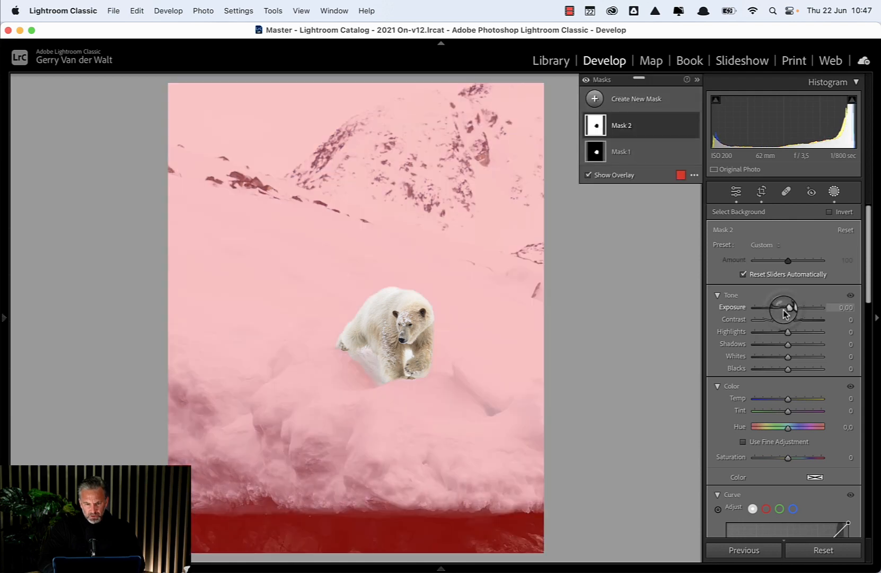
Hide the mask overlay and set the background mask's Exposure to −0.32.
left_click(589, 175)
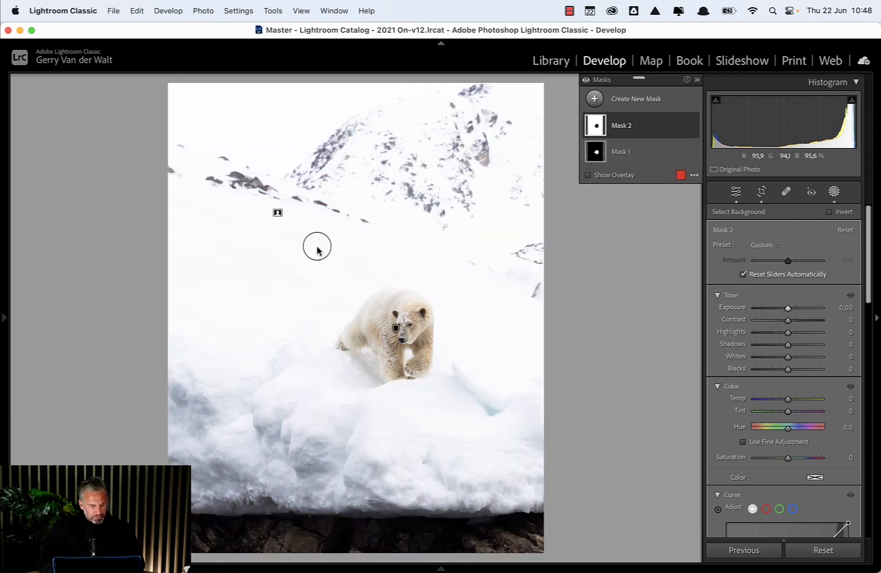
left_click_drag(788, 308, 786, 308)
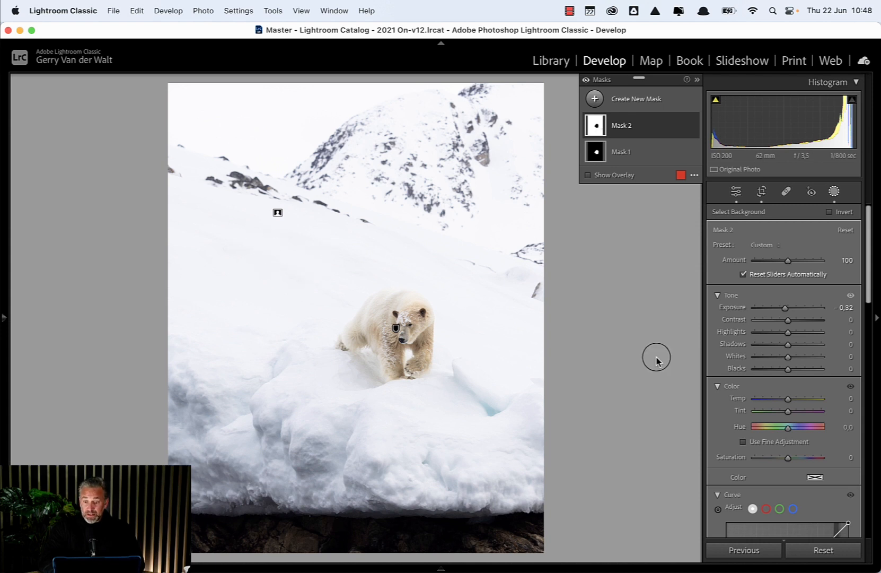
Try Texture at −100 on the background mask, reset it, and set Texture to 12 and Clarity to 6.
scroll(753, 368, "down", 10)
scroll(754, 370, "down", 3)
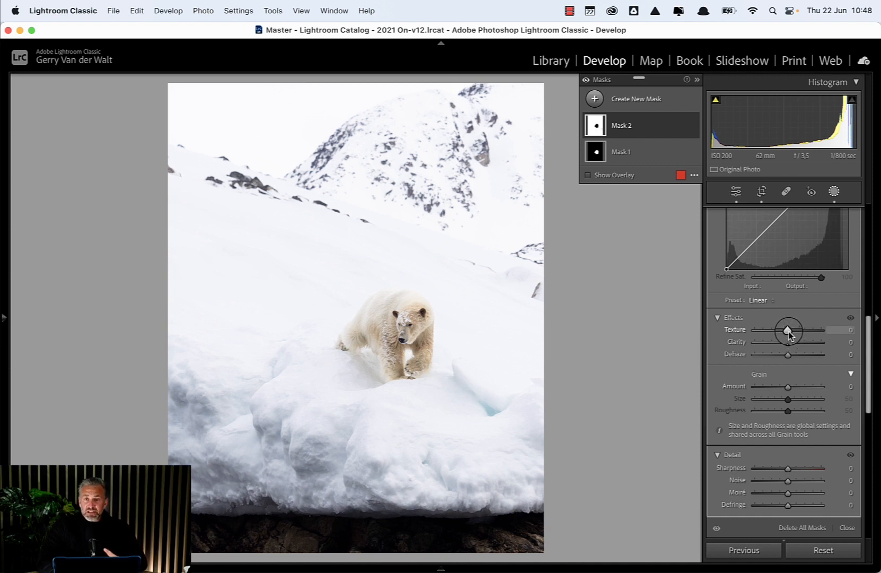
left_click_drag(788, 330, 692, 330)
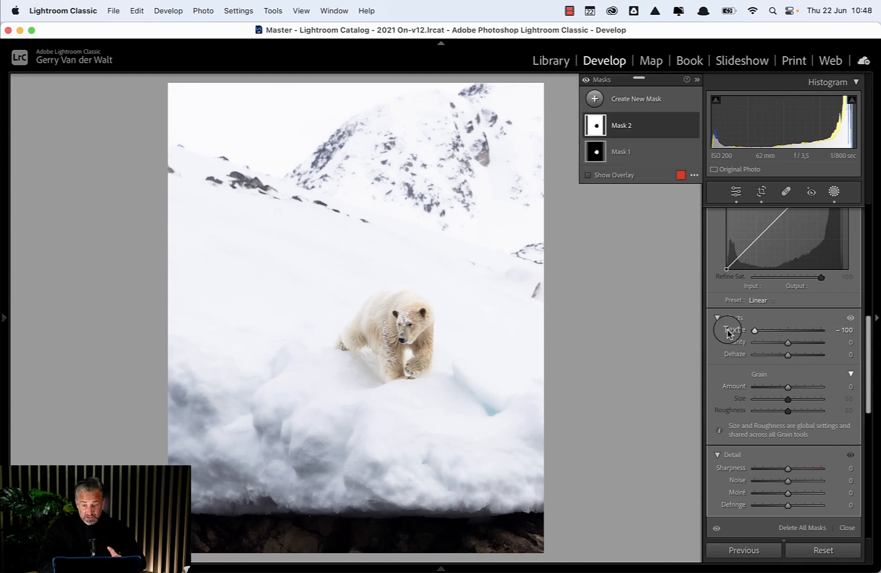
double_click(754, 329)
left_click_drag(789, 331, 793, 330)
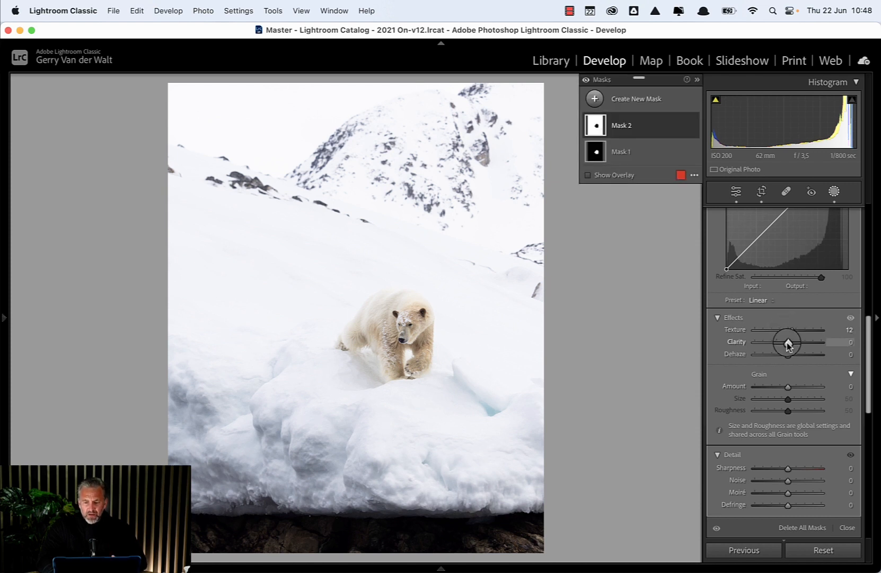
left_click_drag(788, 343, 788, 343)
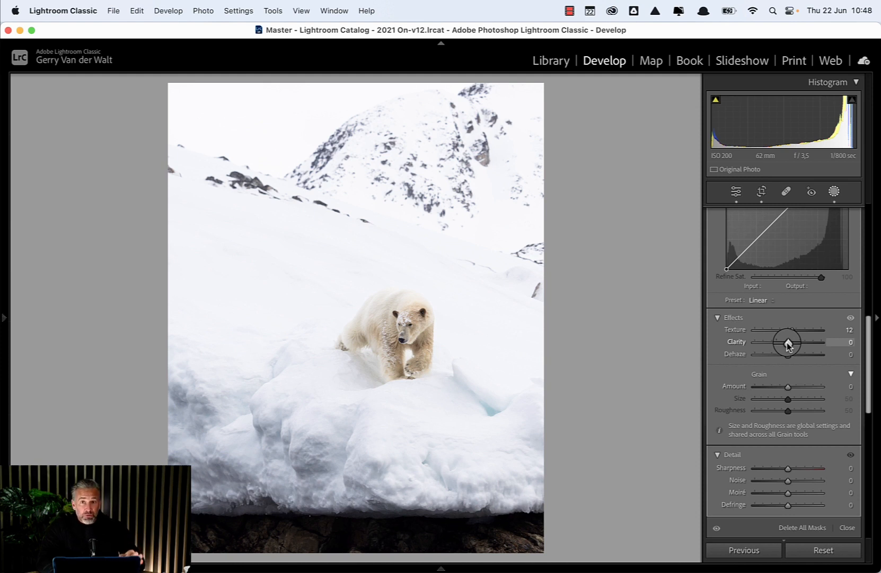
mouse_move(789, 344)
left_mouse_down()
mouse_move(831, 346)
mouse_move(790, 345)
left_mouse_up()
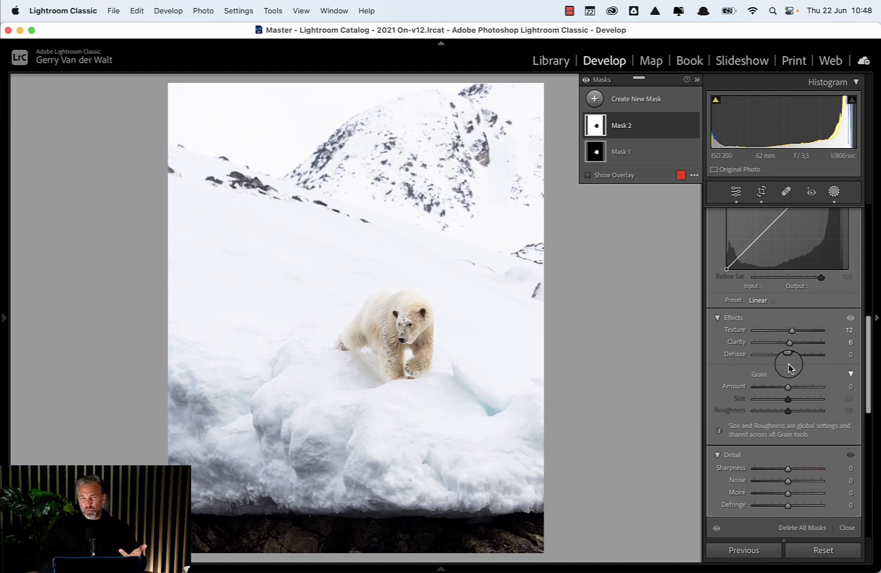
Try Dehaze at 96 on the background mask and bring it back to 4.
left_click_drag(788, 354, 821, 361)
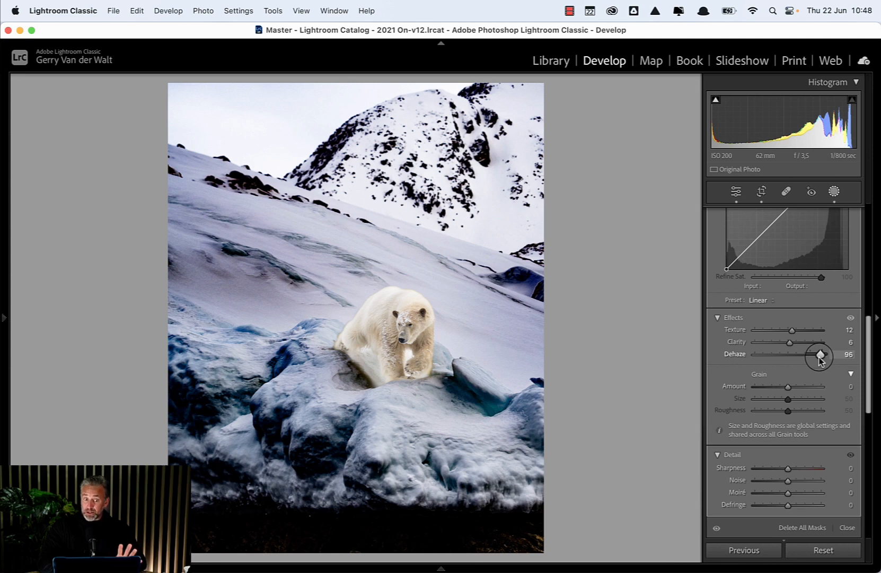
left_click_drag(819, 357, 790, 360)
double_click(781, 357)
Compare the photo before and after side by side, close the masking tool and return to the single view.
key("y")
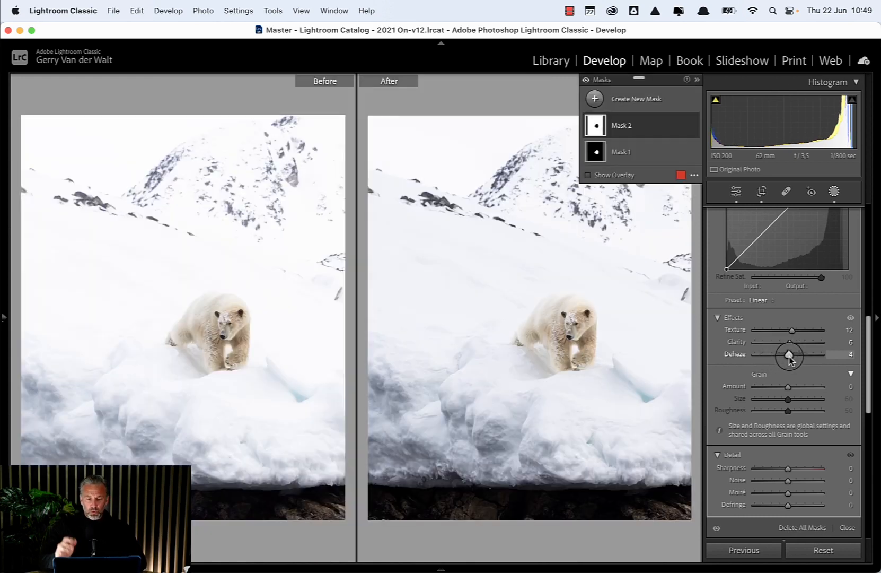
left_click(834, 190)
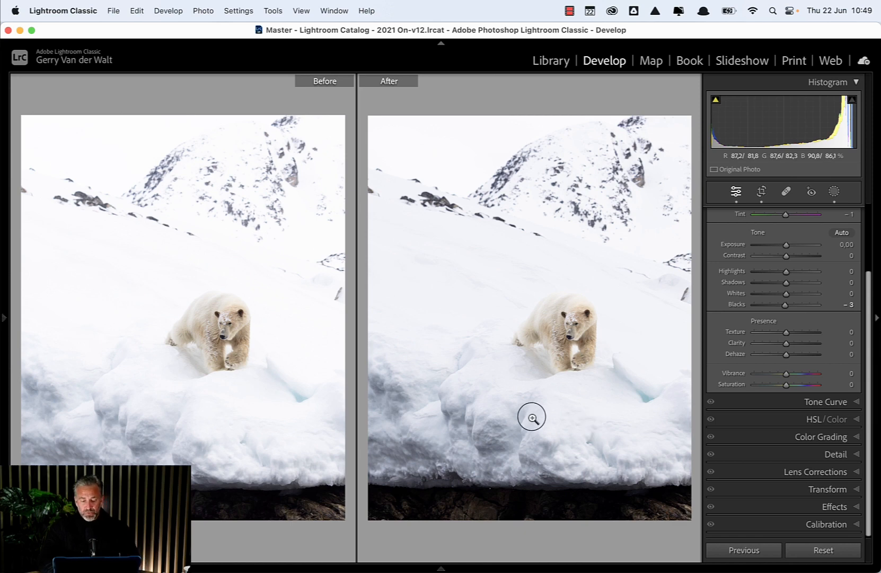
left_click(532, 363)
left_click(532, 364)
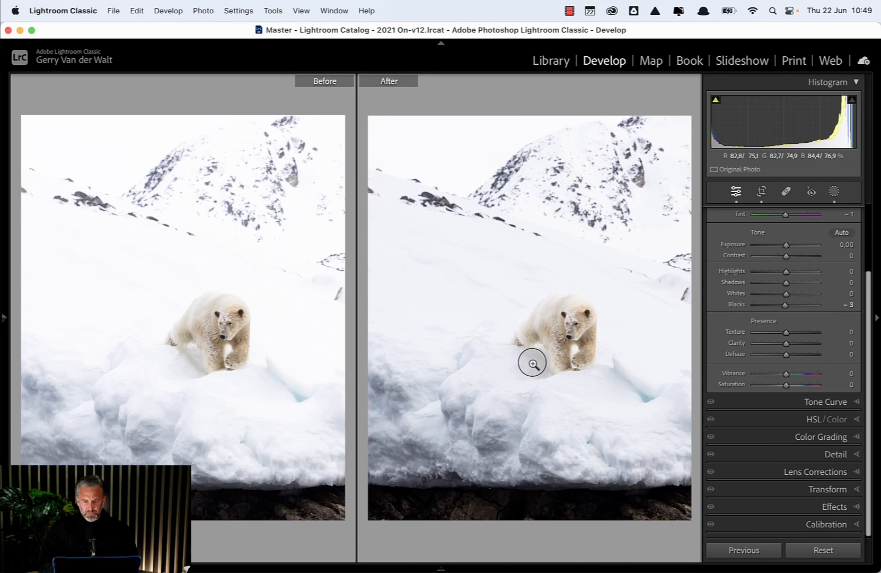
key("y")
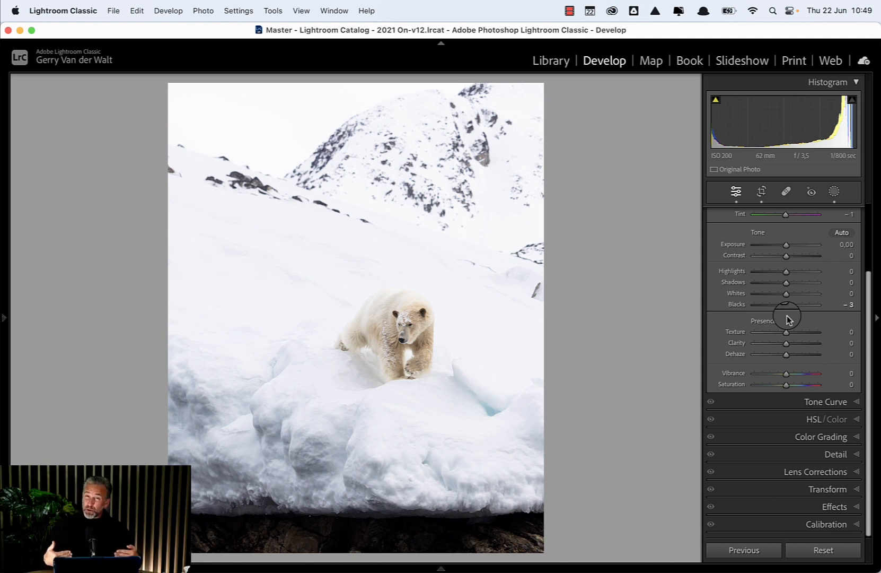
Send the edited photo to Adobe Photoshop 2023 and switch to the desktop where it opens.
right_click(409, 175)
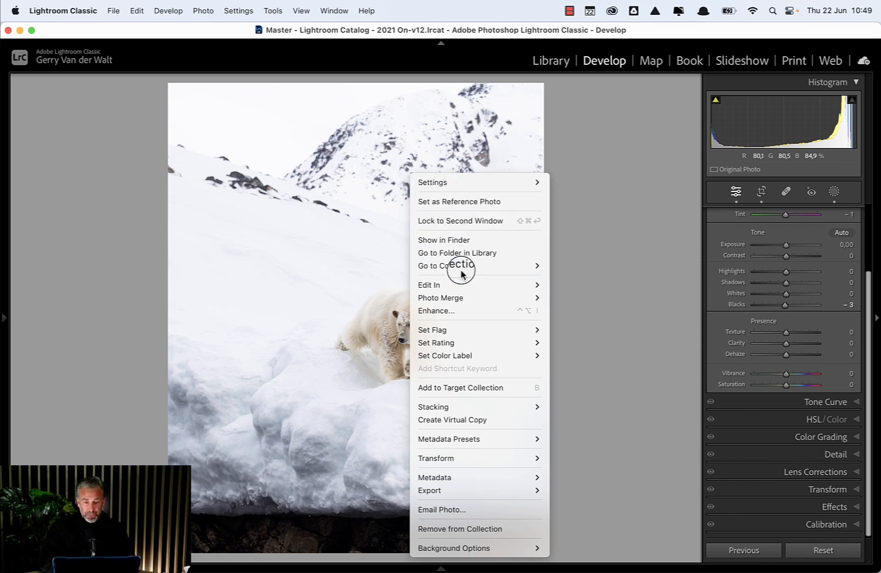
mouse_move(452, 286)
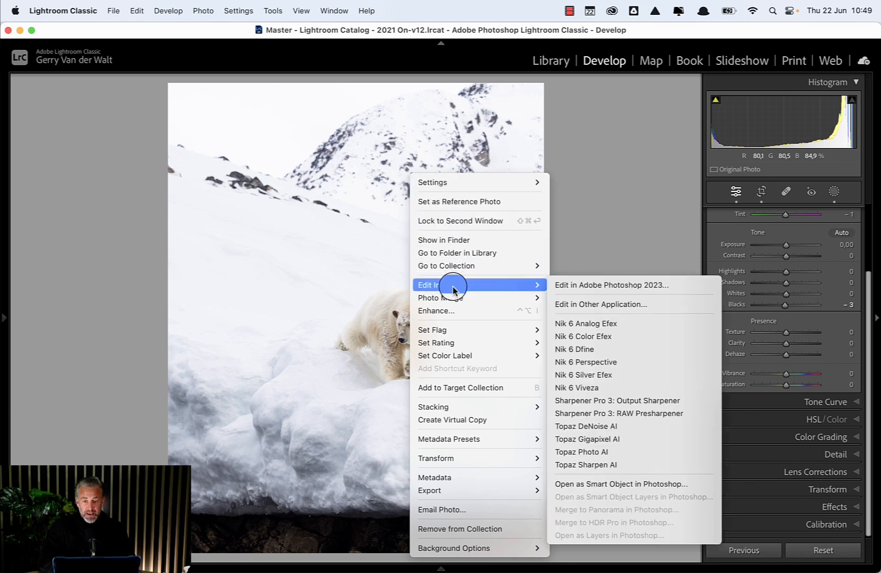
left_click(658, 288)
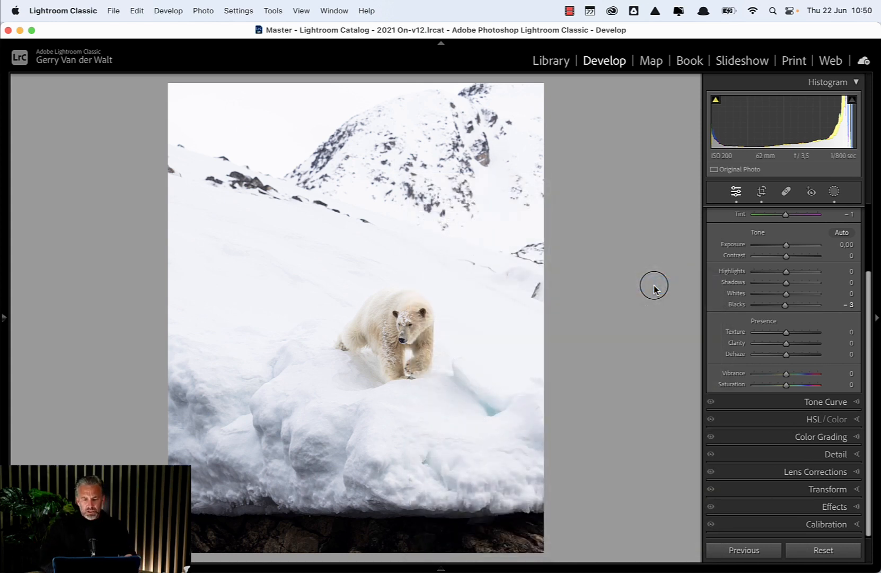
key("ctrl+Up")
mouse_move(458, 31)
left_click(453, 47)
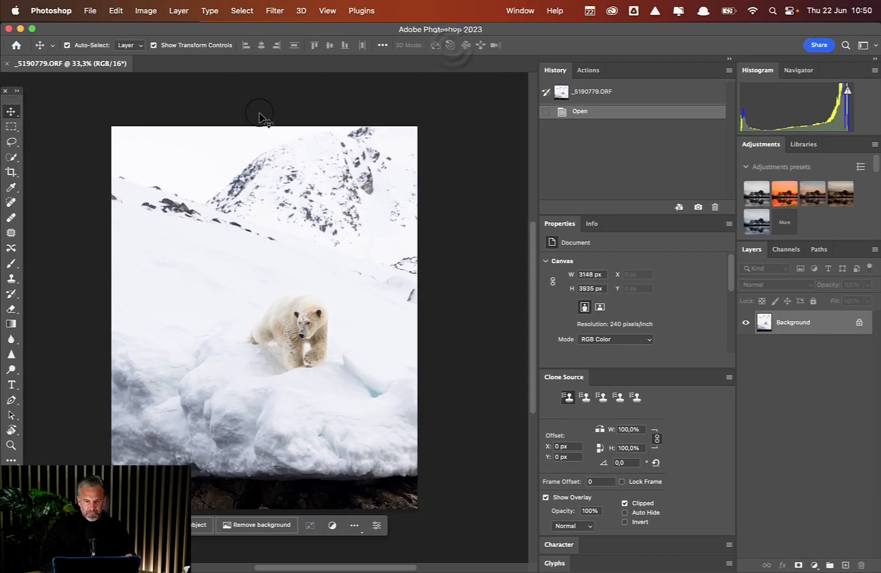
Collapse the expanded History and Properties panel column and look over the bear up close.
left_click(729, 58)
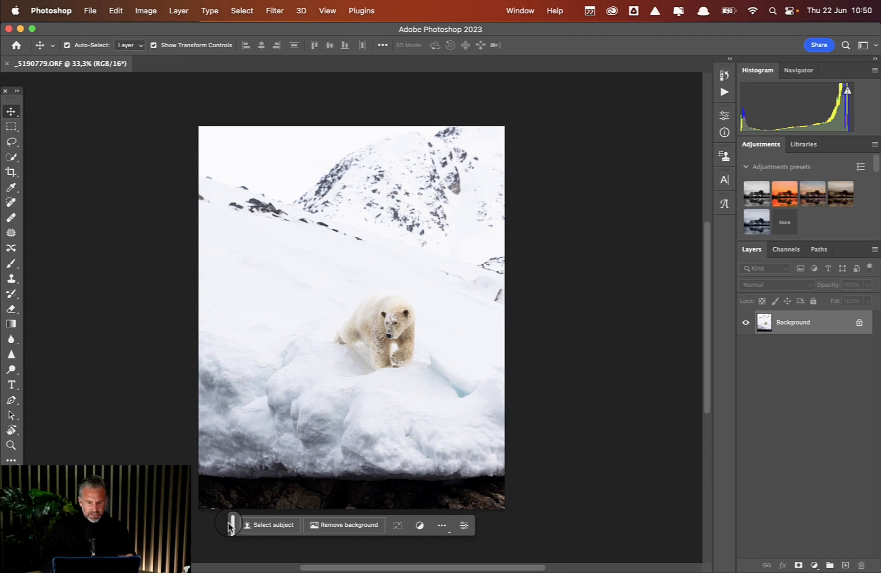
scroll(374, 297, "up", 5)
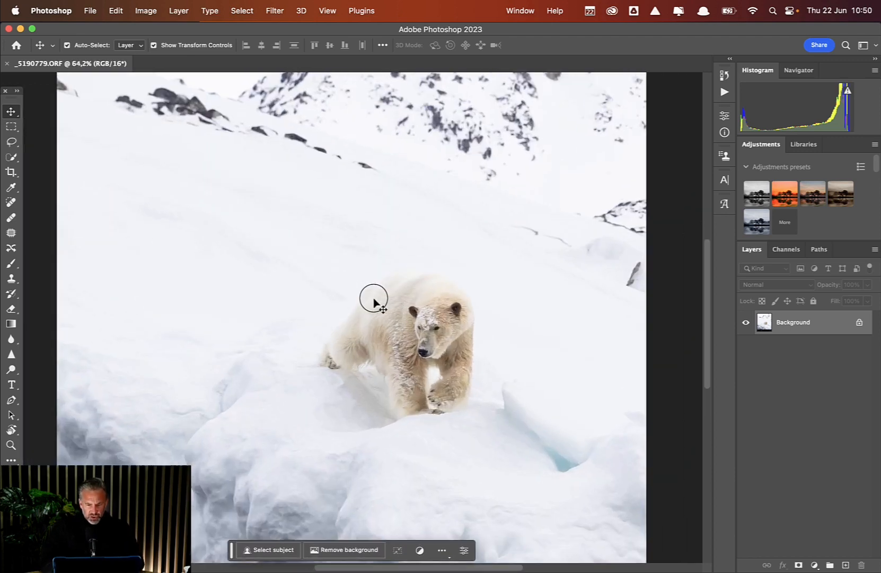
scroll(374, 301, "down", 4)
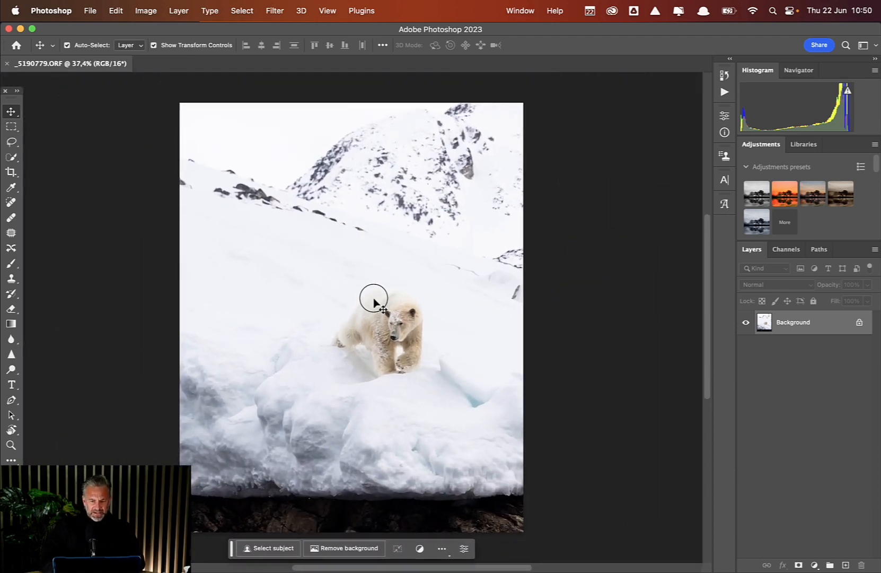
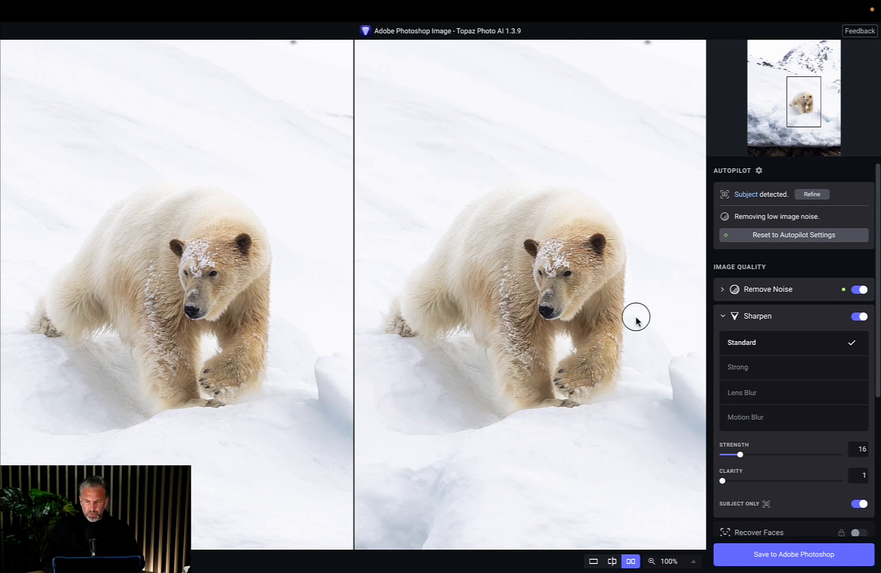
Save the Topaz Photo AI result back to Photoshop and toggle the Photo AI layer's visibility to compare the bear.
left_click(793, 562)
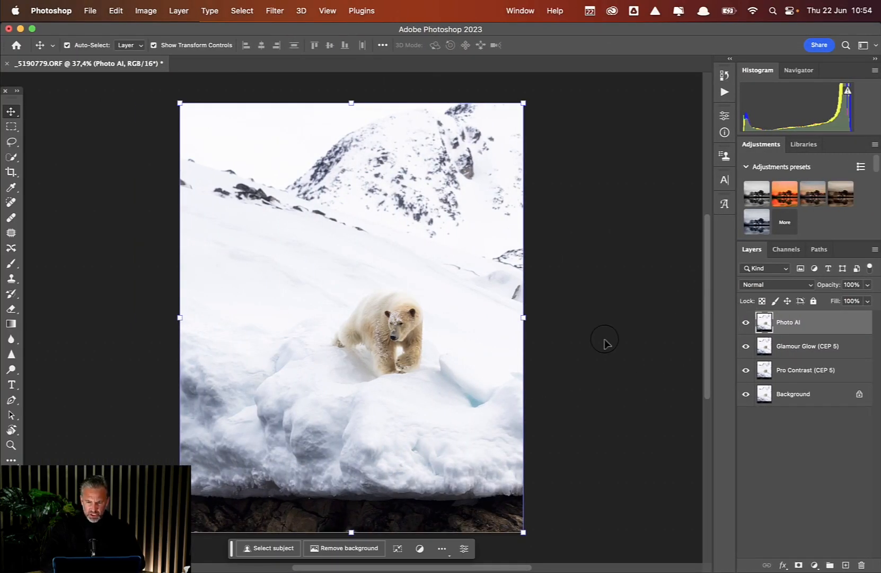
scroll(465, 309, "up", 5)
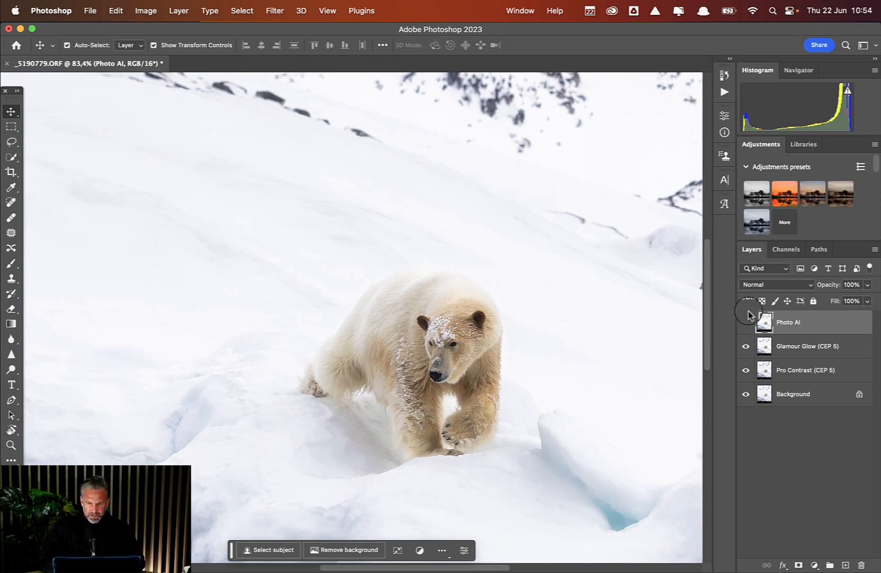
left_click(746, 324)
left_click(747, 325)
left_click(746, 324)
Compare the bear's face and fur at 150% with the Photo AI layer hidden and shown, and return to the full image.
scroll(339, 390, "up", 4)
left_click_drag(560, 326, 535, 253)
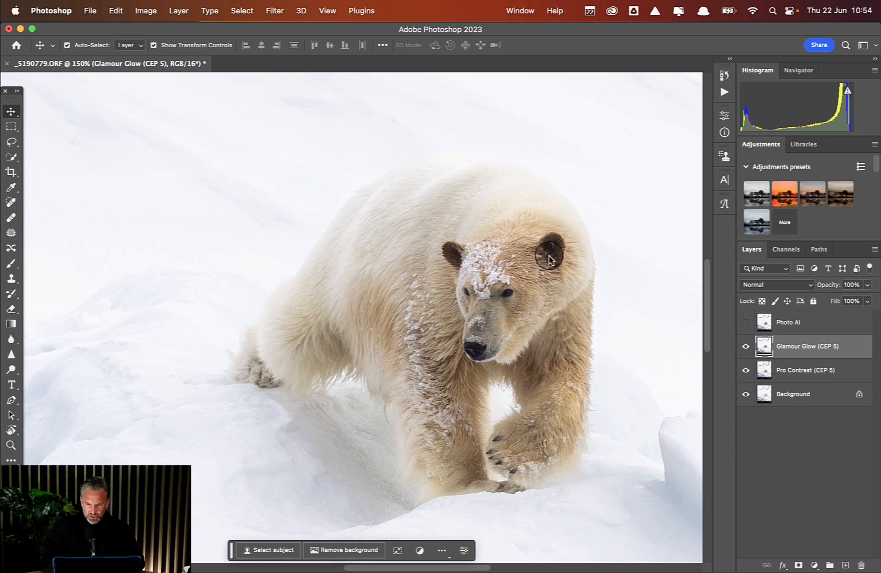
left_click(747, 324)
left_click(746, 321)
left_click(746, 321)
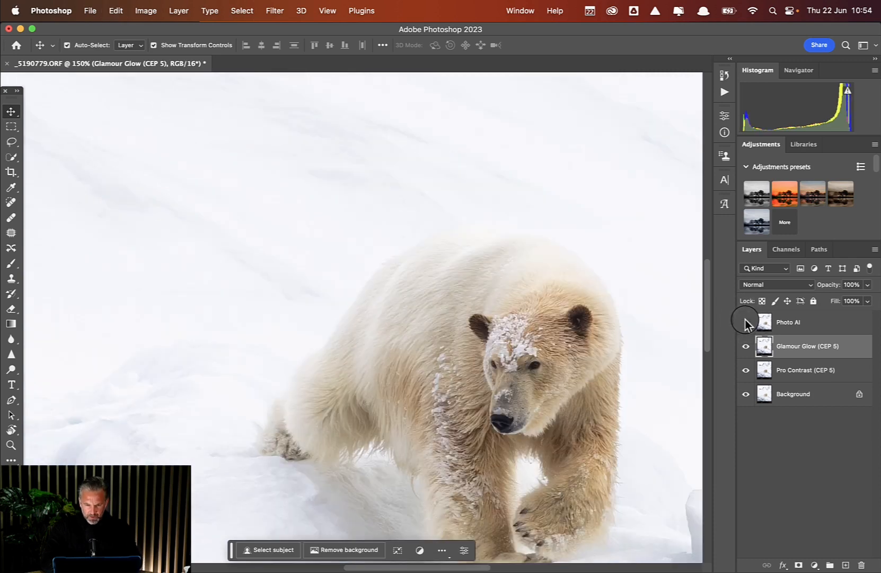
left_click(747, 324)
left_click(747, 323)
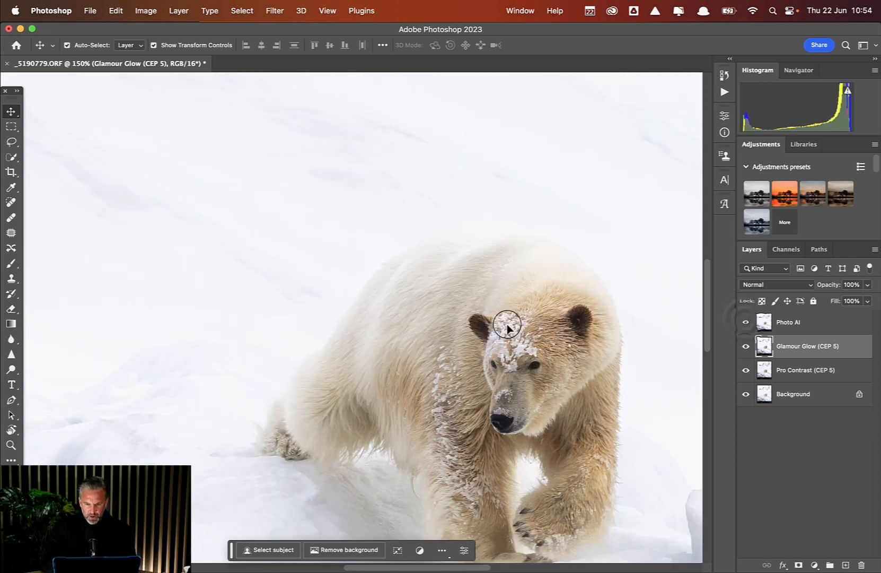
left_click(747, 323)
left_click(747, 323)
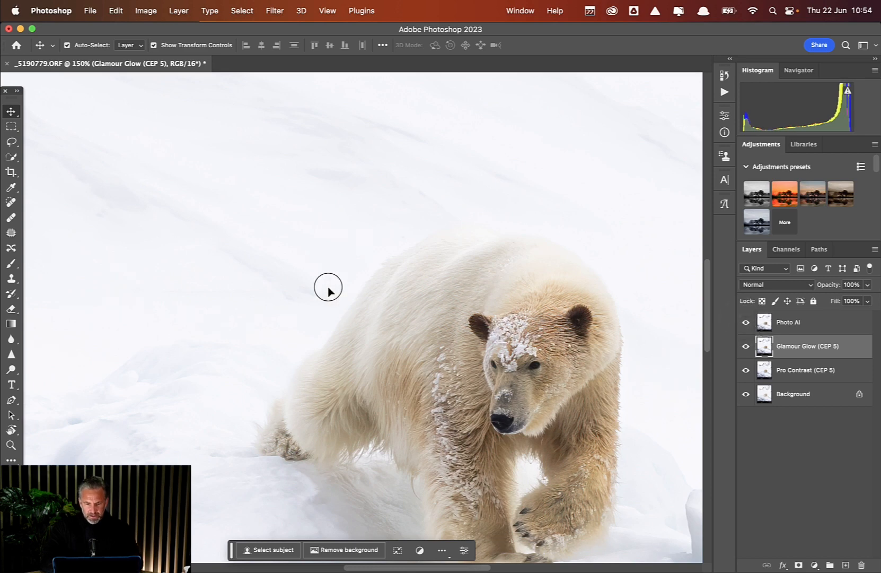
key("super+0")
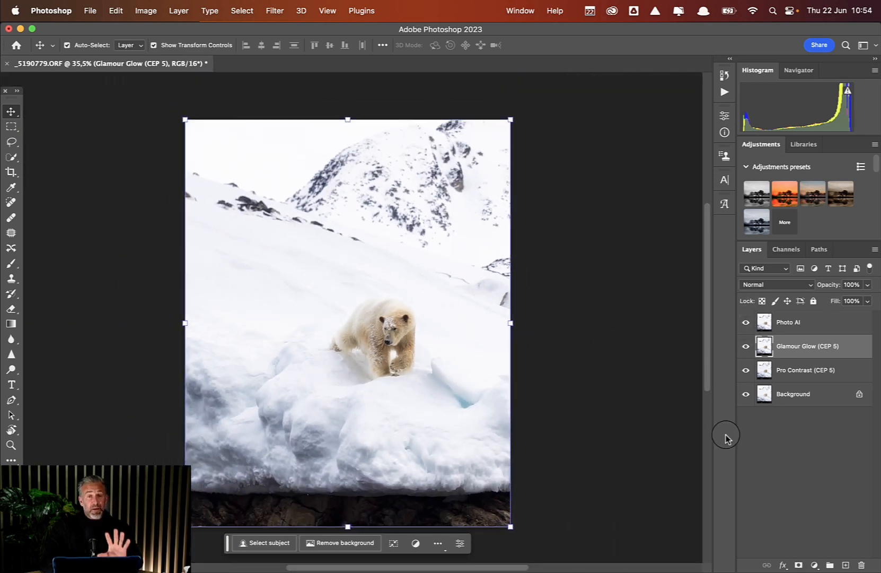
Flatten the Photo AI, Glamour Glow, Pro Contrast and Background layers into one and close the document, saving the changes.
left_click(815, 327)
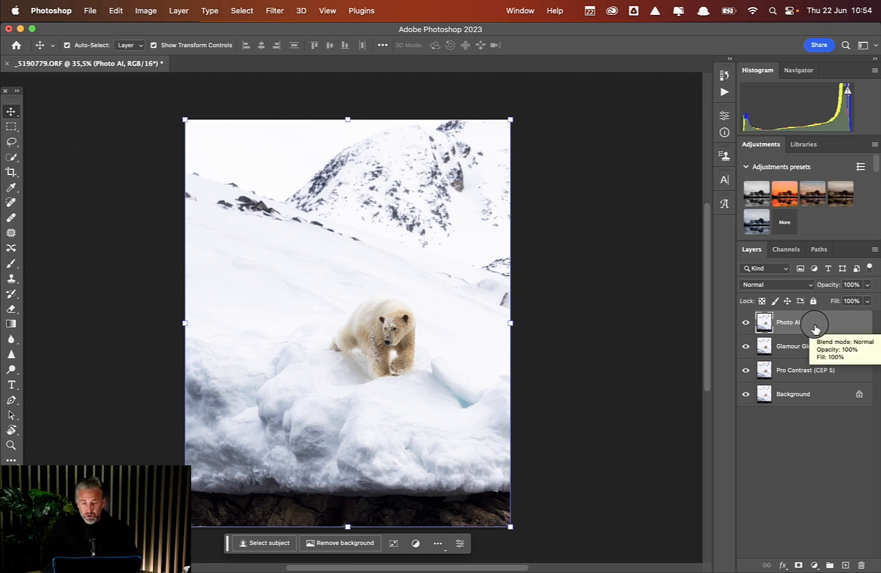
left_click(826, 397, "shift")
right_click(828, 399)
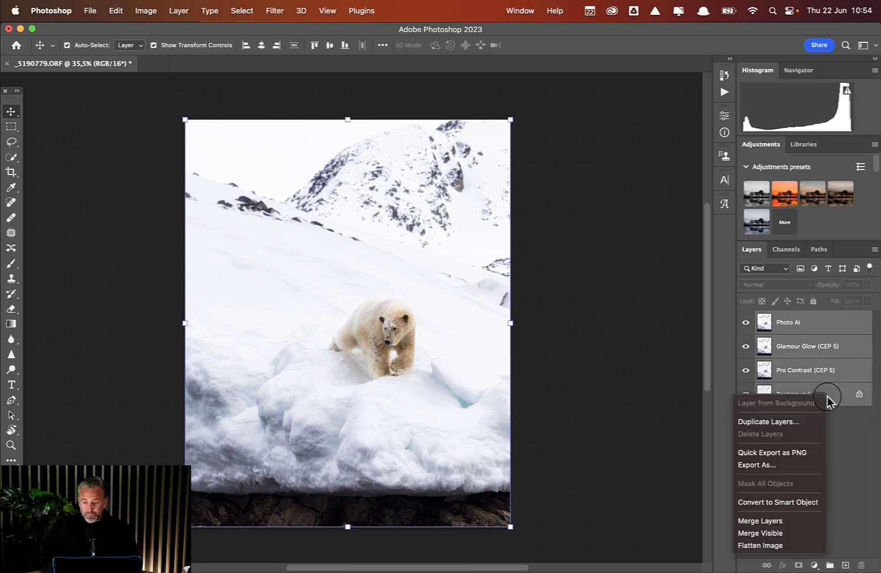
left_click(761, 546)
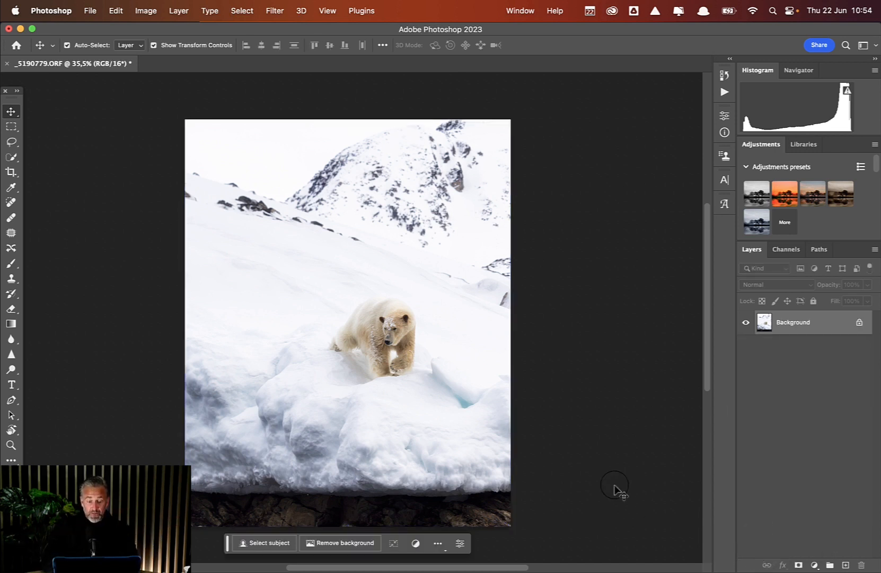
key("super+w")
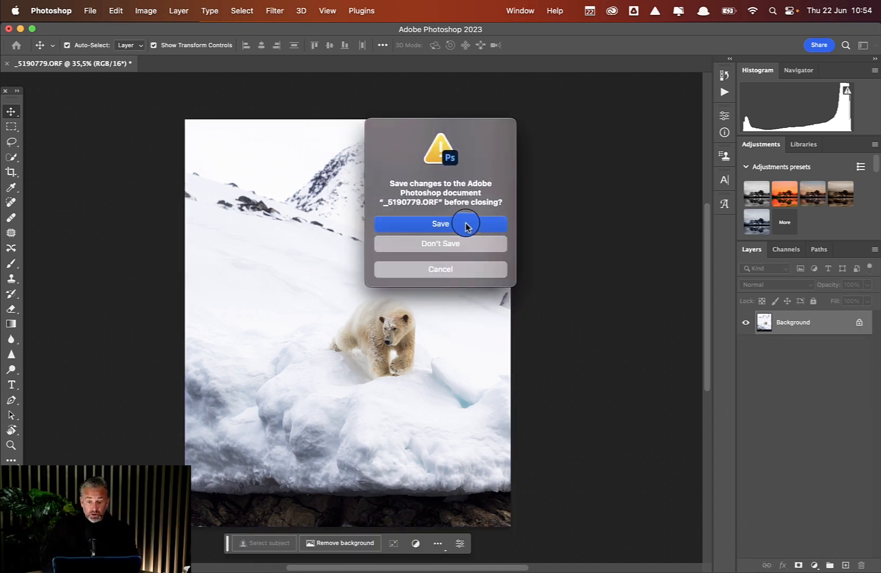
left_click(447, 225)
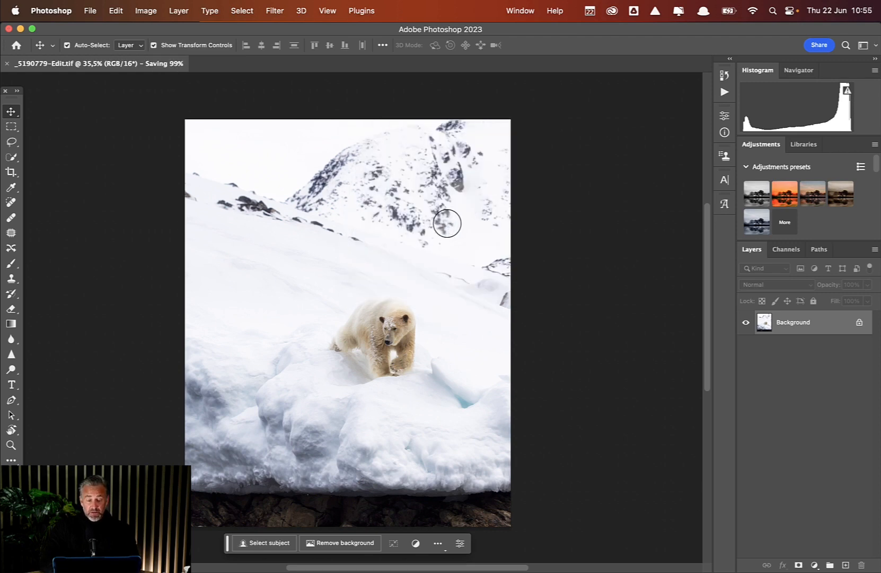
Switch back to Lightroom Classic and show the polar bear photos in the Library grid.
key("ctrl+Up")
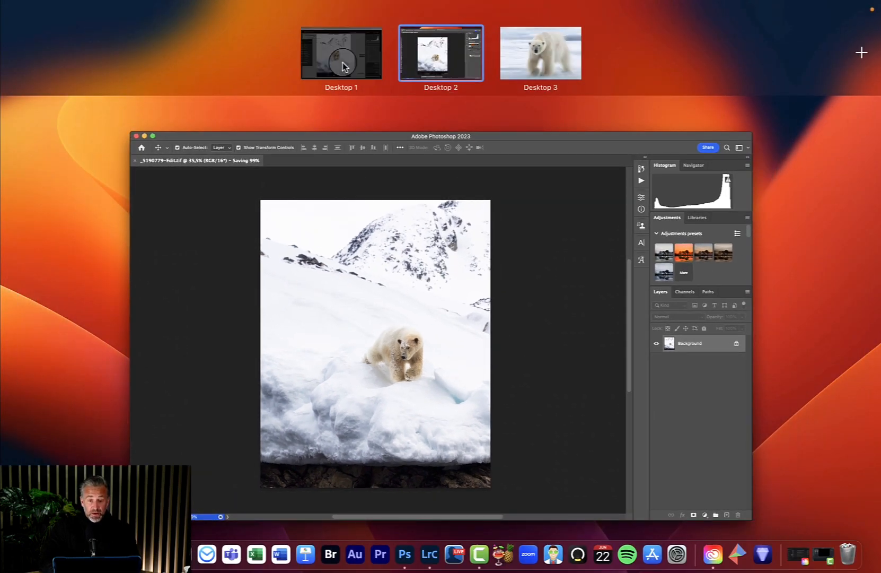
left_click(342, 66)
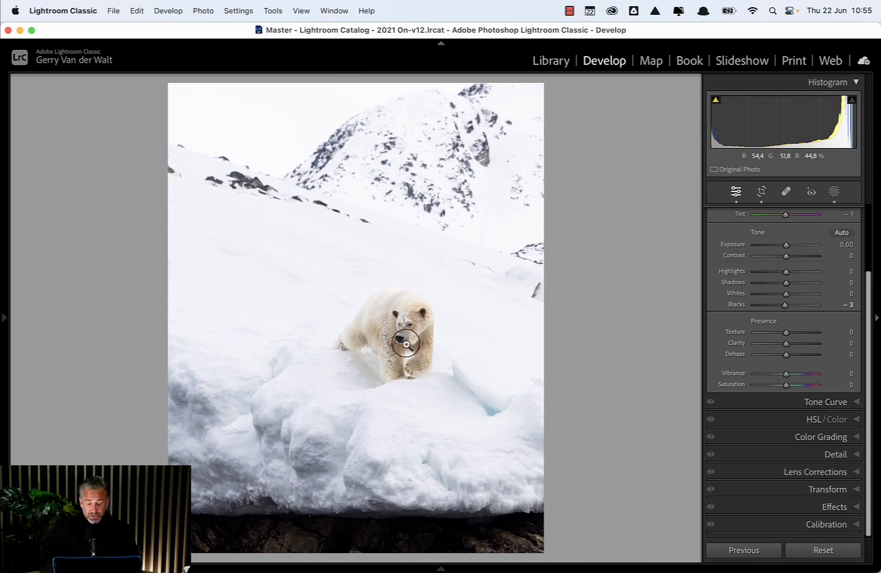
key("super+alt+1")
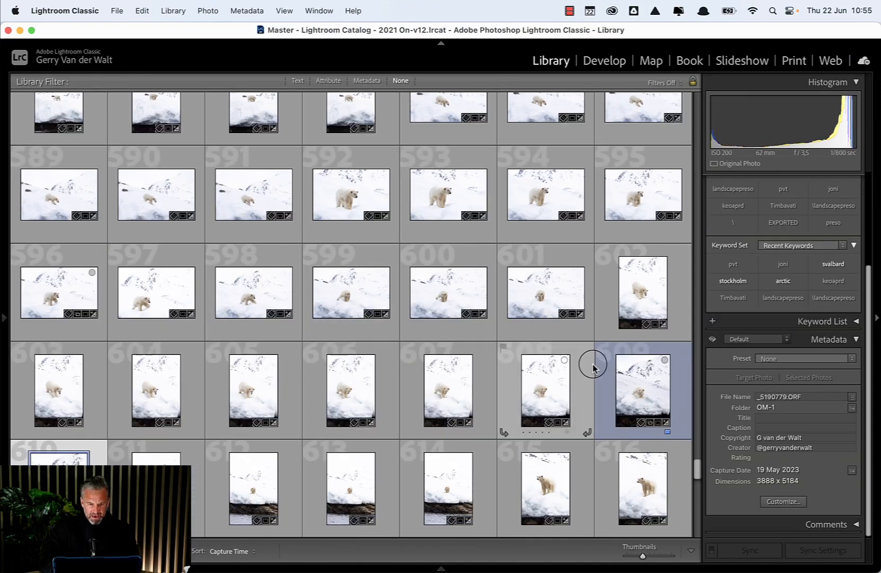
Open the 2023-05 - May3 - Svalbard folder and show the edited bear file _5190779-Edit.tif in Loupe view with the folder list hidden.
key("e")
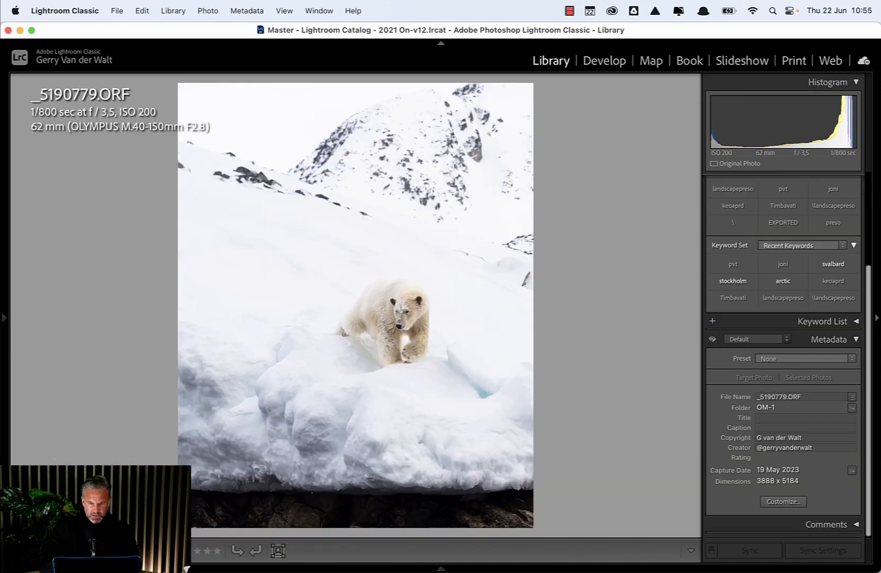
key("g")
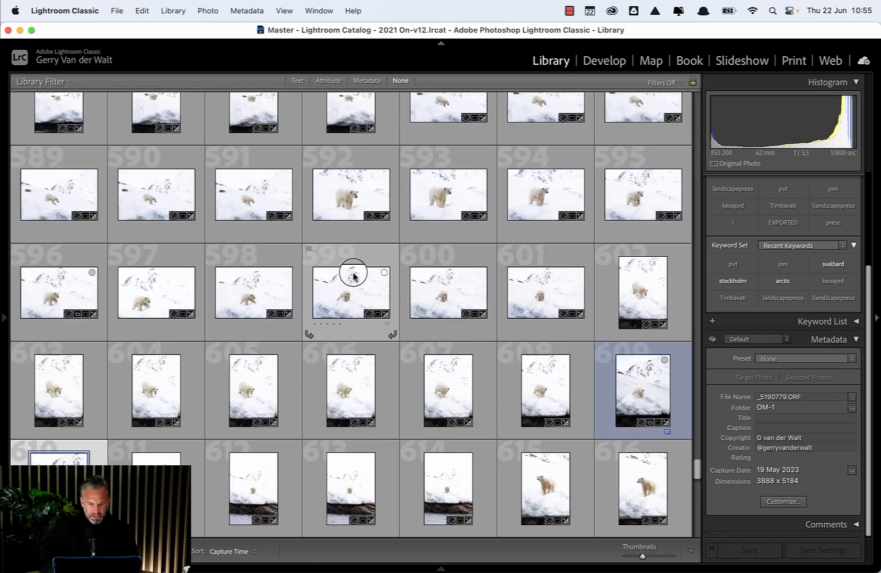
left_click(4, 318)
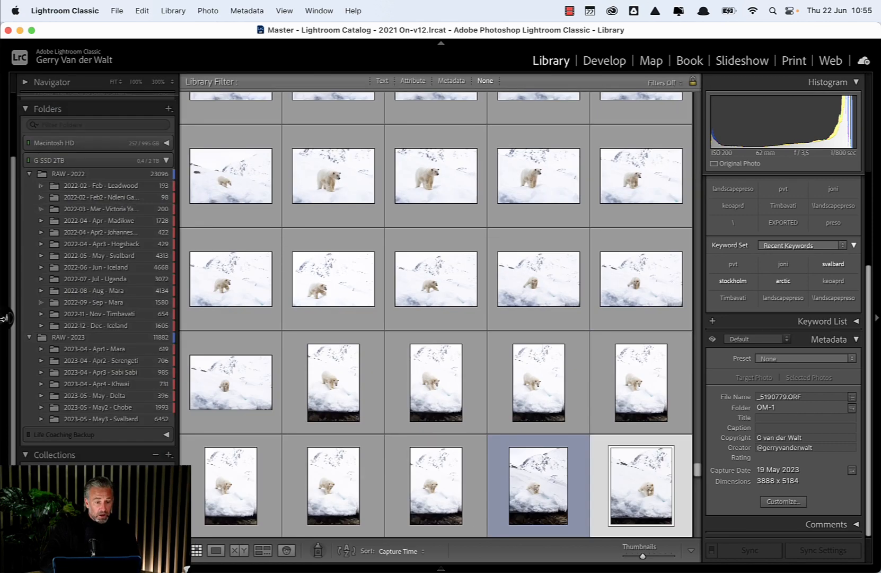
left_click(122, 419)
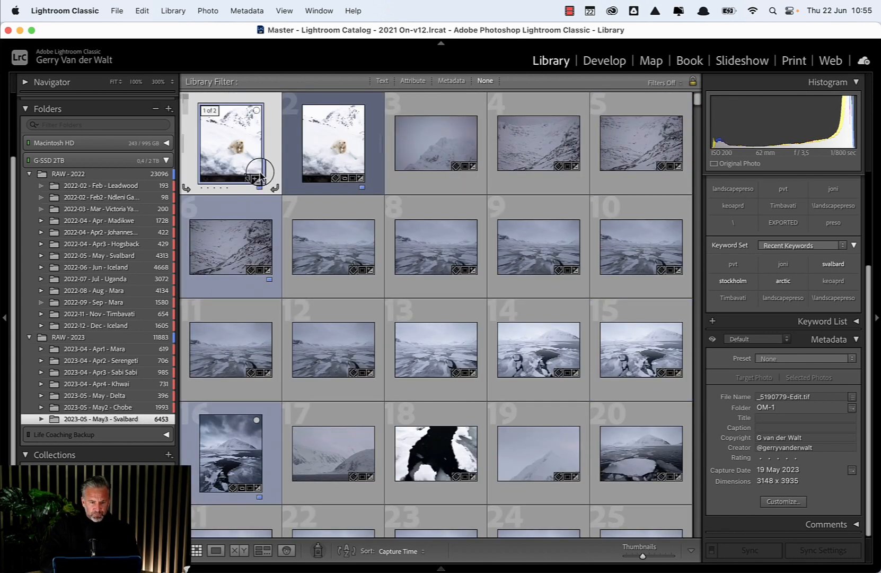
double_click(249, 147)
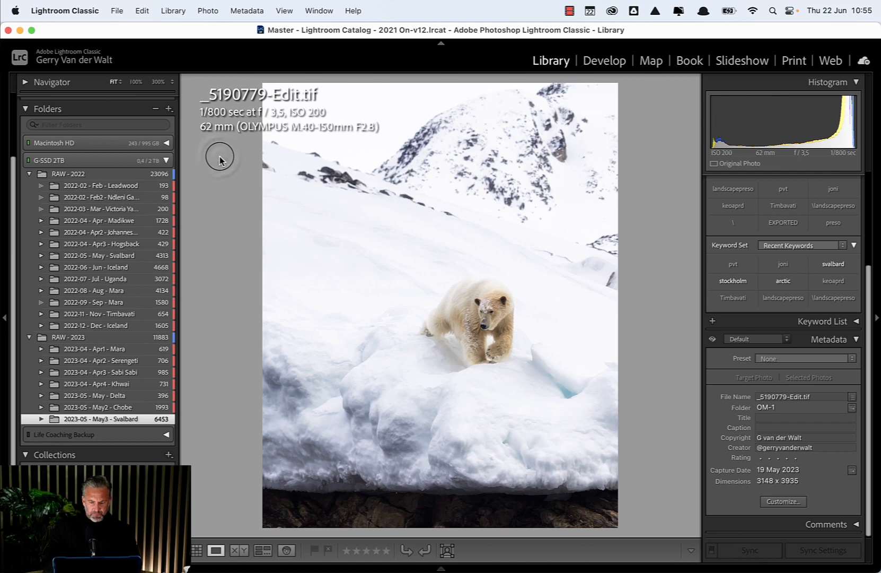
left_click(2, 175)
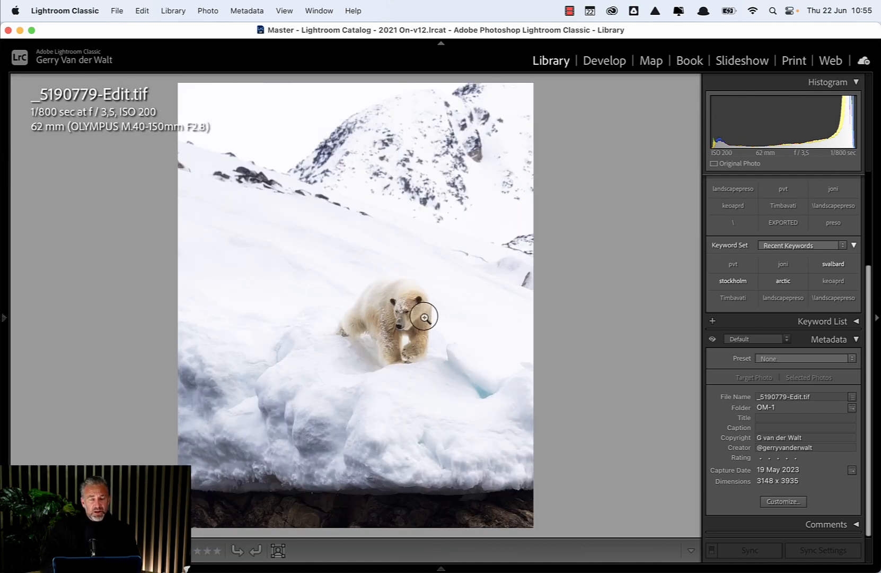
Compare _5190779-Edit.tif with the original _5190779.ORF at full view and return to the grid.
key("Right")
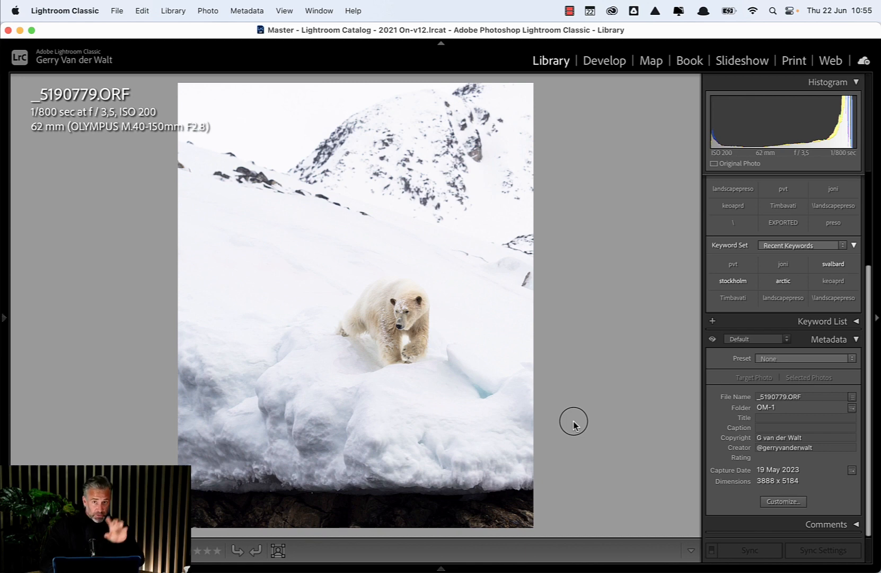
key("Left")
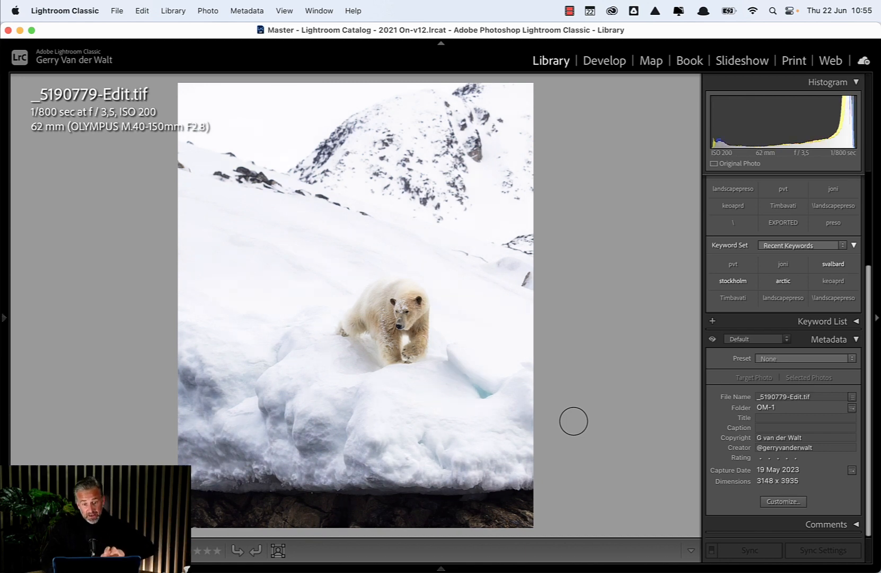
key("g")
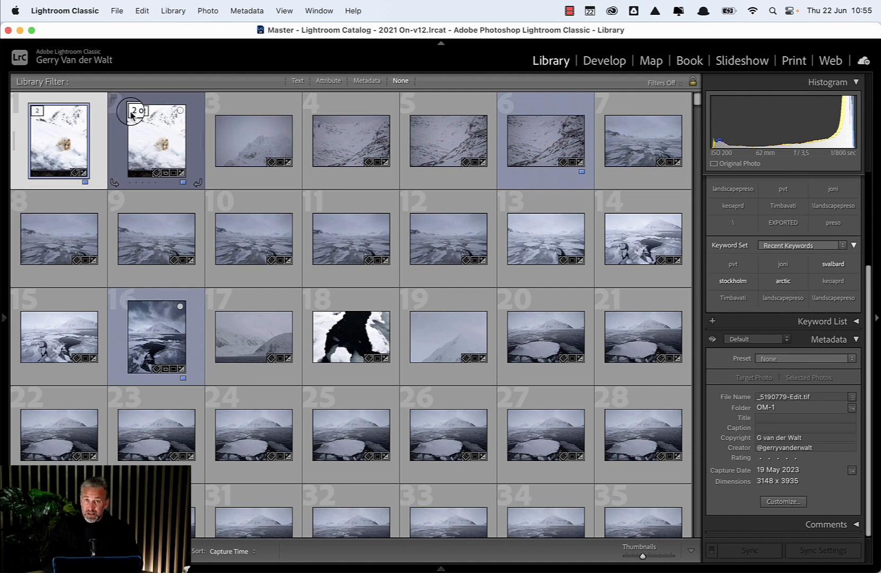
Send _5190779-Edit.tif to Adobe Photoshop 2023 as a copy with Lightroom adjustments.
double_click(65, 152)
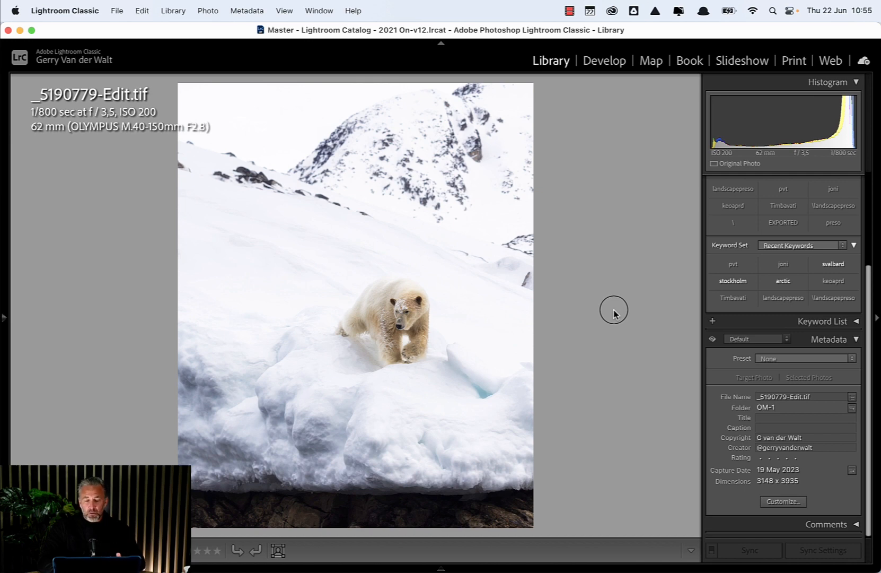
left_click(456, 322)
left_click(457, 322)
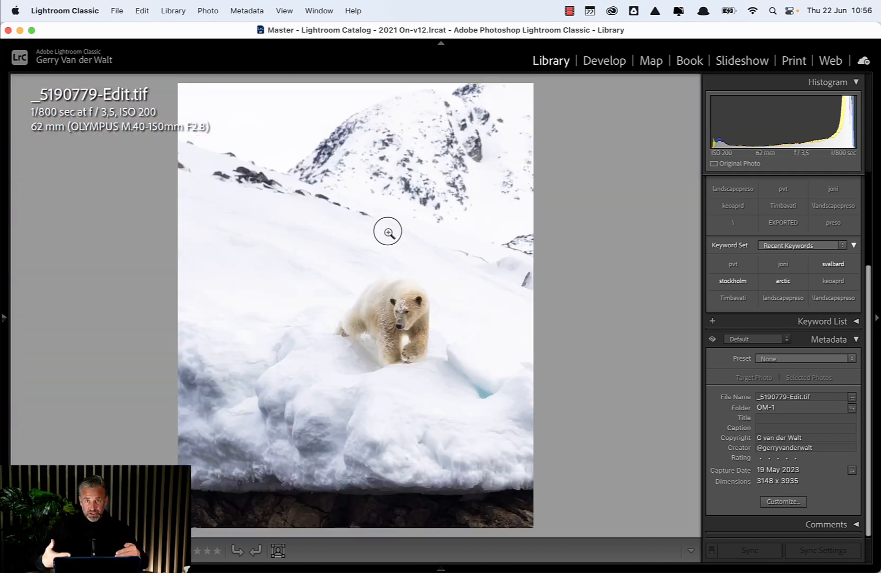
right_click(356, 204)
mouse_move(449, 256)
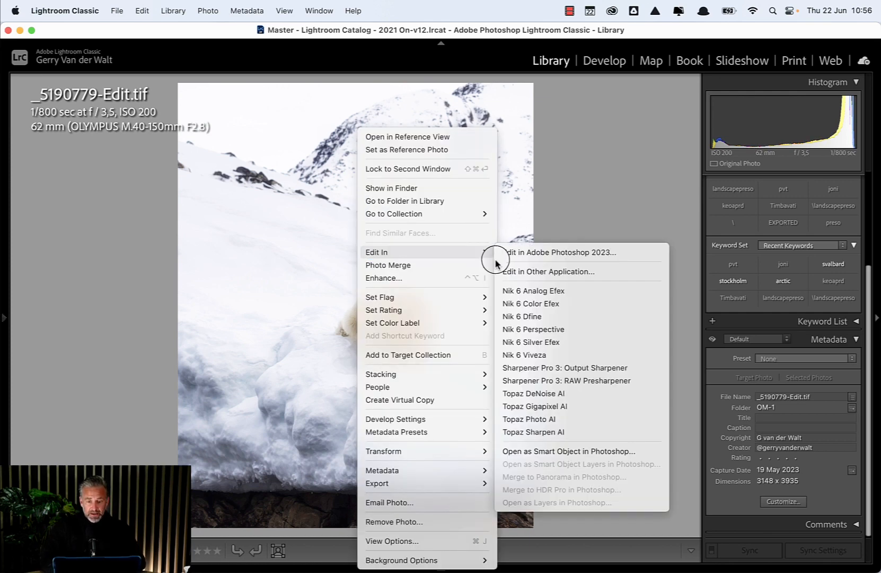
left_click(515, 247)
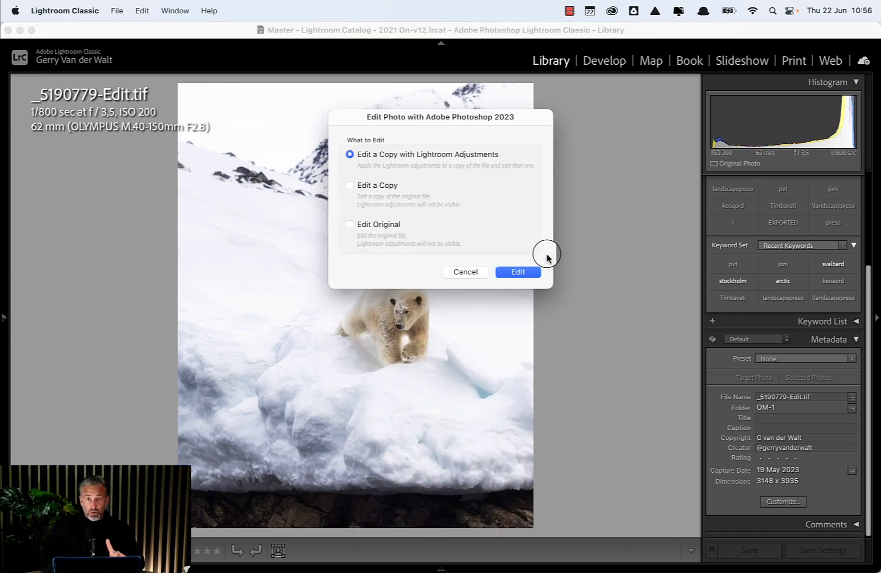
left_click(517, 272)
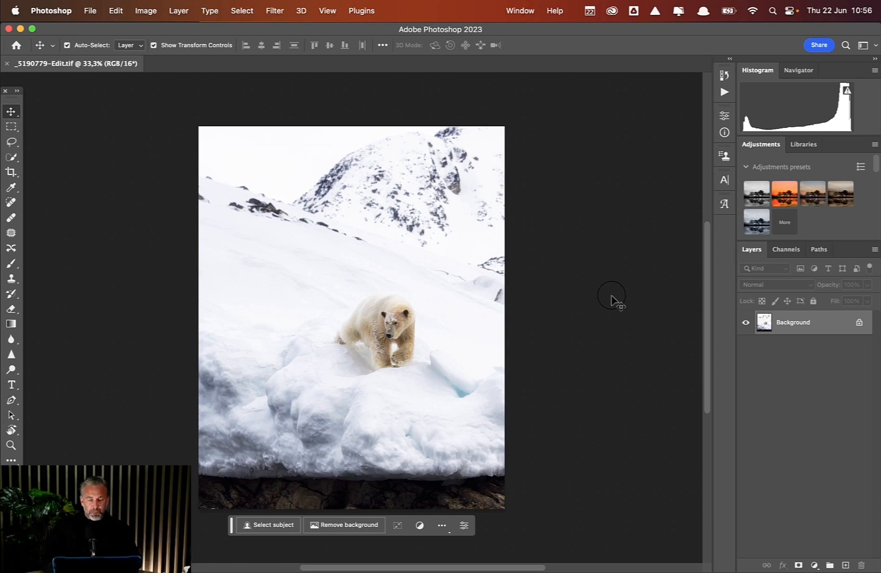
Launch the Nik 6 Analog Efex filter on the bear image and move the compare divider to the photo's left edge.
left_click(281, 7)
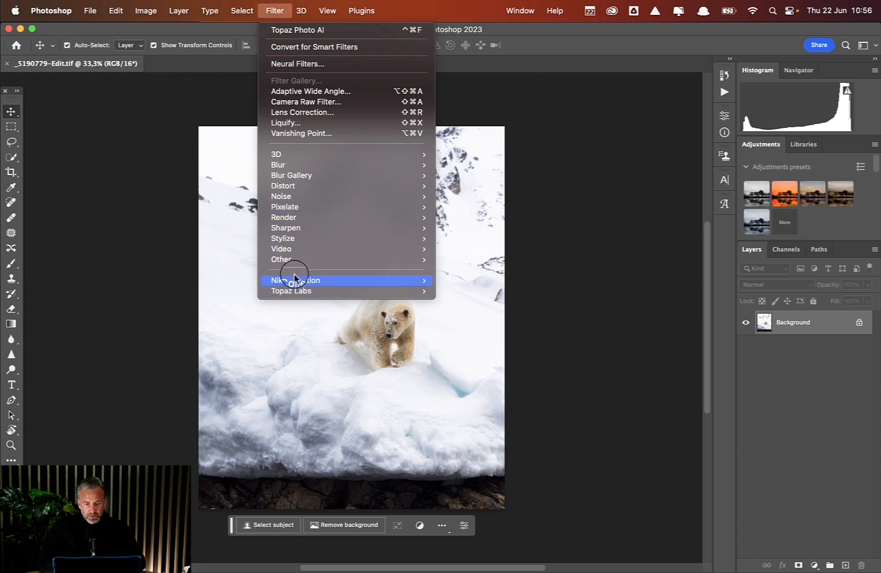
mouse_move(291, 281)
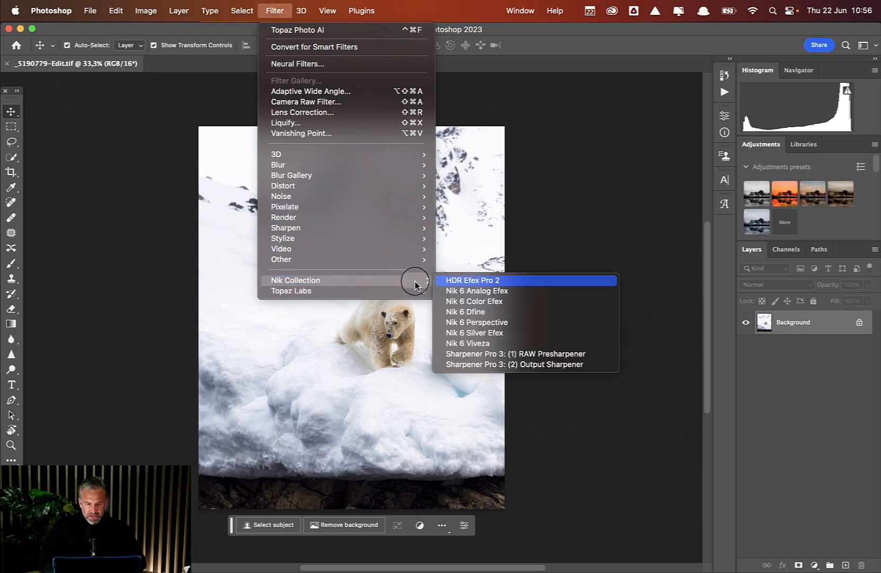
left_click(498, 291)
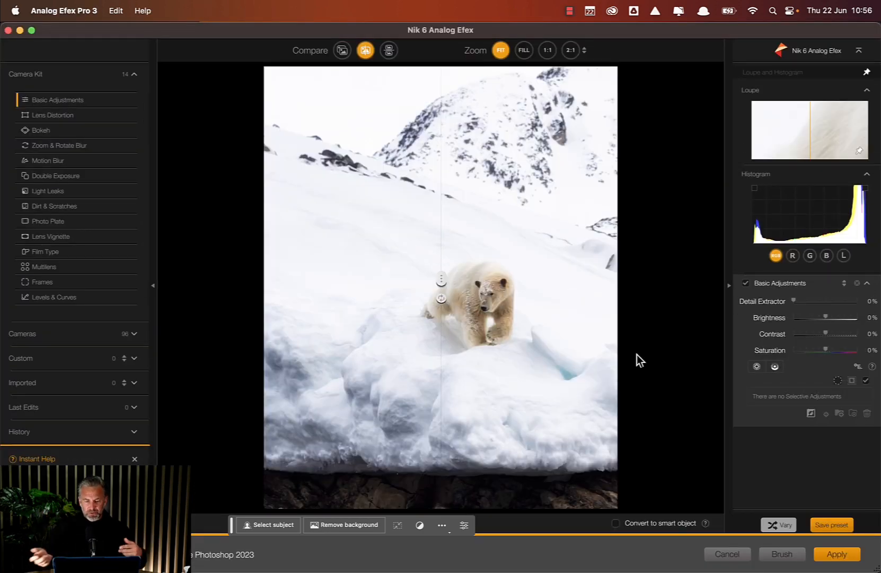
left_click_drag(439, 271, 268, 276)
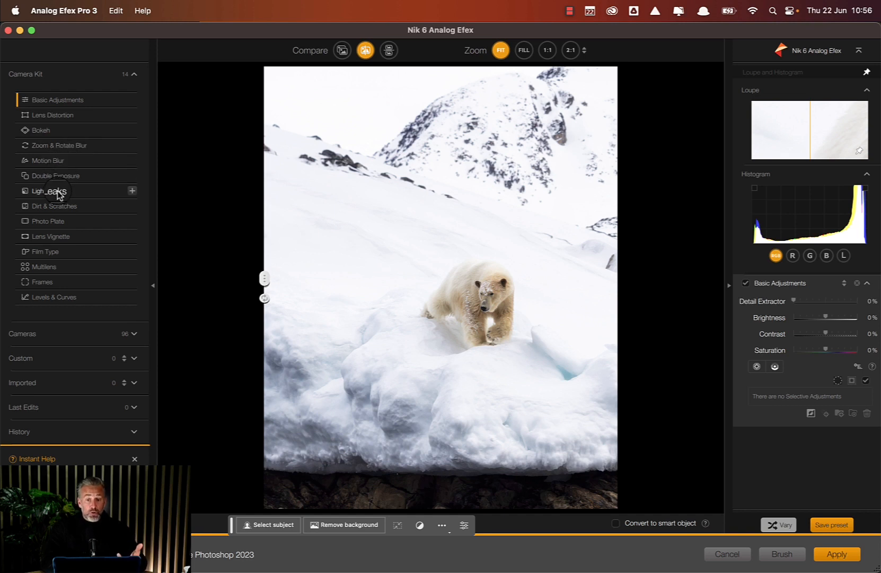
Try a Double Exposure effect, scaling the overlaid exposure to about 207% and shifting it upward.
left_click(66, 175)
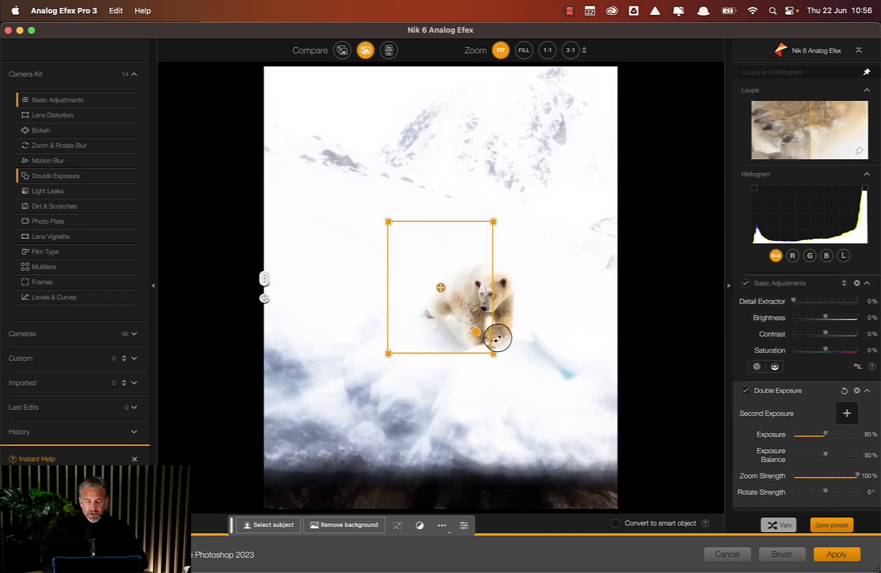
left_click_drag(494, 354, 527, 388)
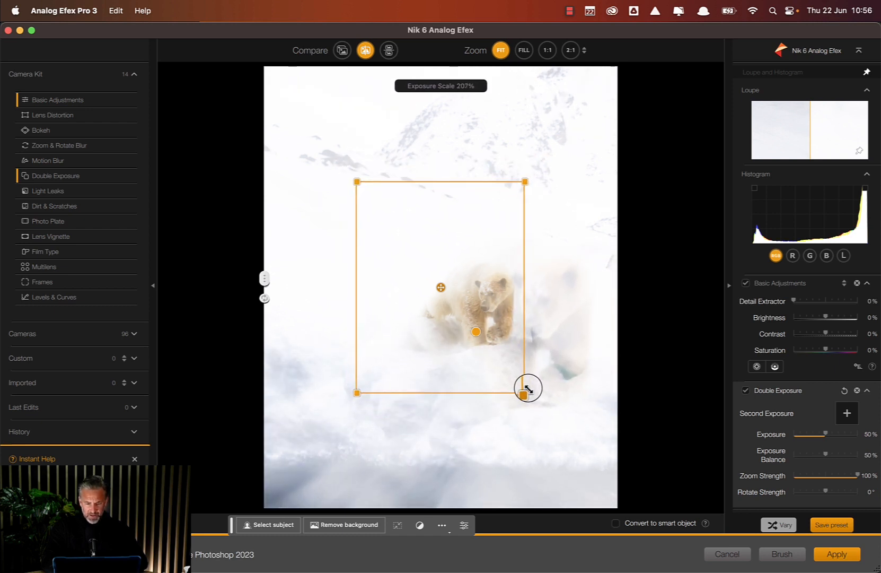
left_click_drag(441, 288, 437, 247)
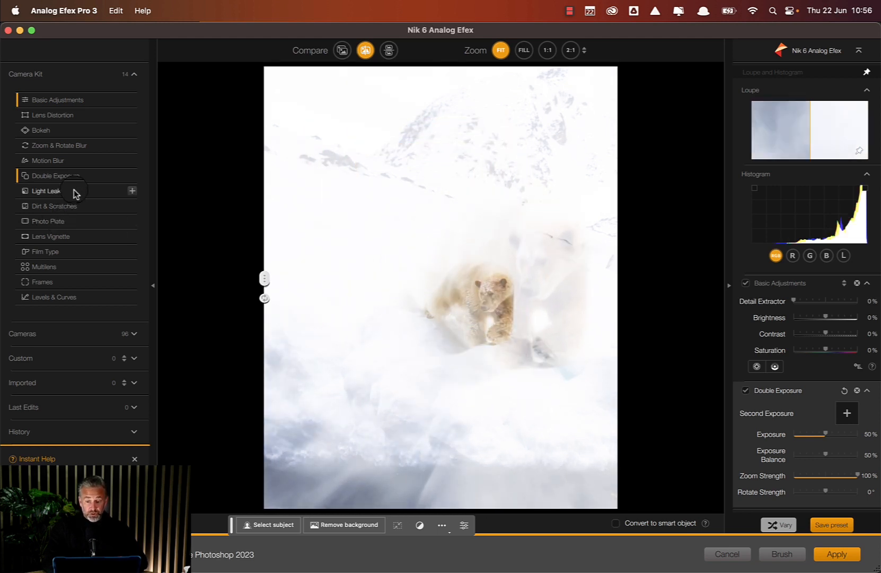
Try Motion Blur on top of the Double Exposure and undo both effects.
left_click(48, 162)
left_click(453, 280)
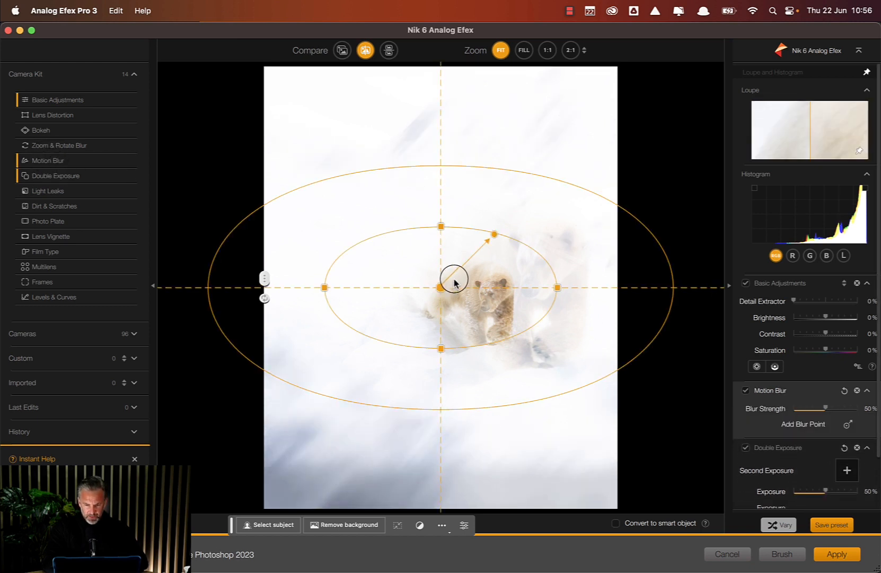
key("super+z")
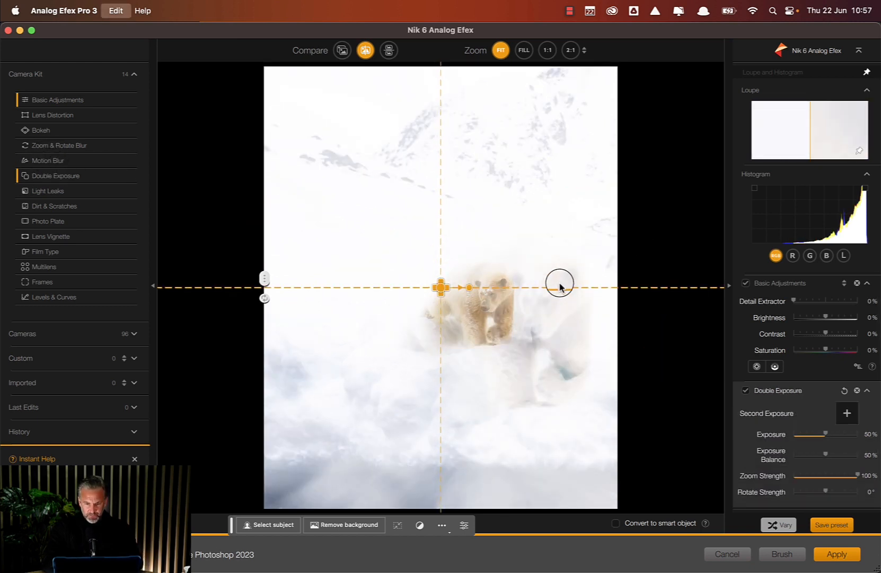
key("super+z")
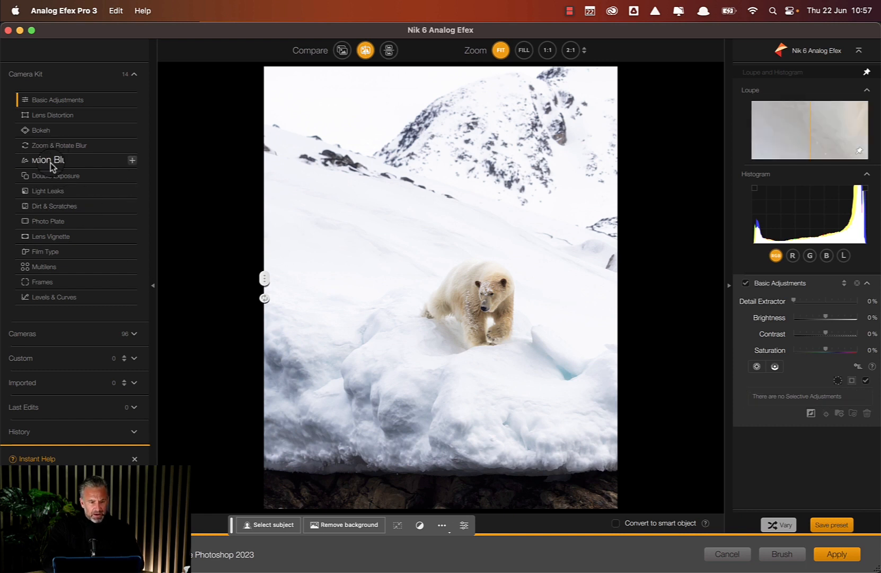
Add Motion Blur, try centring its protected area on the bear with a leftward blur direction, and undo that placement.
left_click(51, 163)
mouse_move(493, 235)
left_mouse_down()
mouse_move(576, 252)
mouse_move(465, 281)
mouse_move(479, 274)
mouse_move(485, 296)
mouse_move(374, 280)
mouse_move(393, 272)
mouse_move(415, 279)
left_mouse_up()
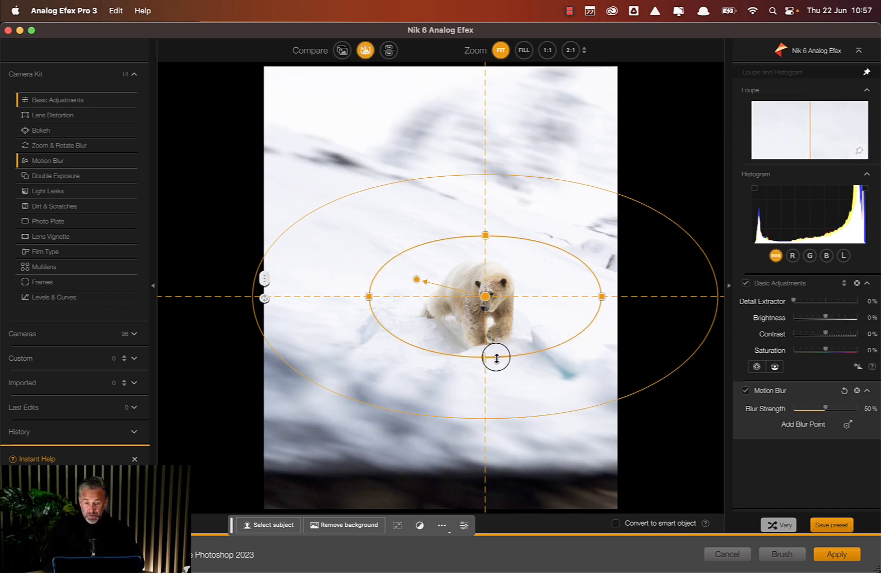
key("super+z")
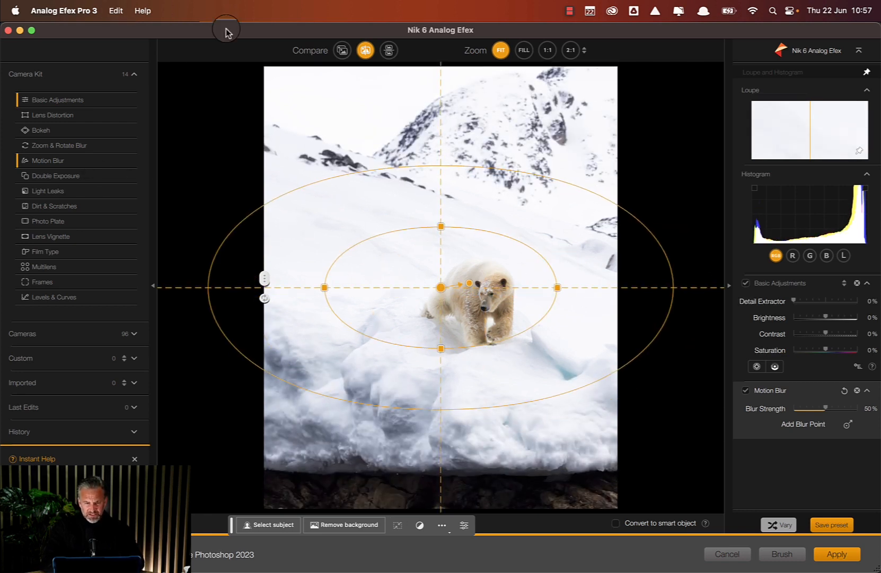
Add Zoom & Rotate Blur centred on the bear, set its Rotate Strength to about 63°, and apply the Analog Efex effects.
left_click(70, 147)
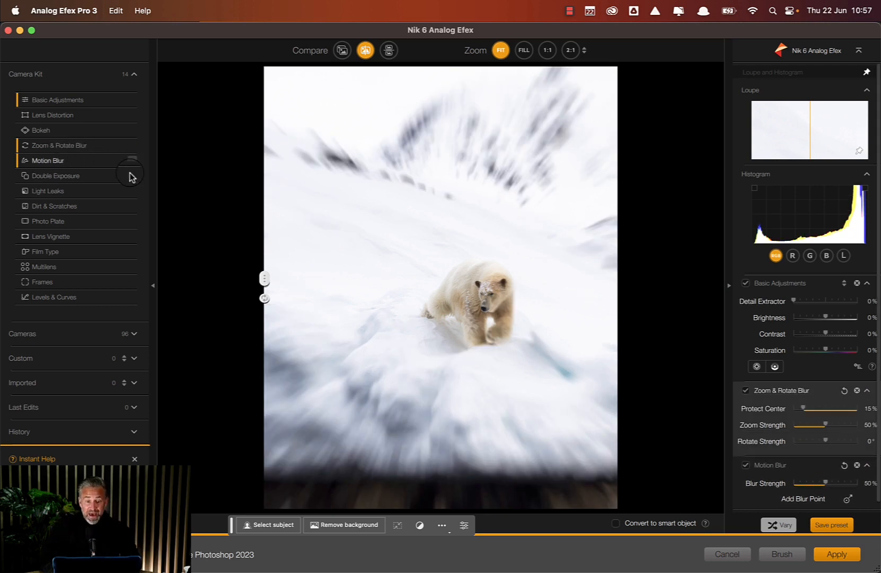
left_click_drag(441, 288, 482, 298)
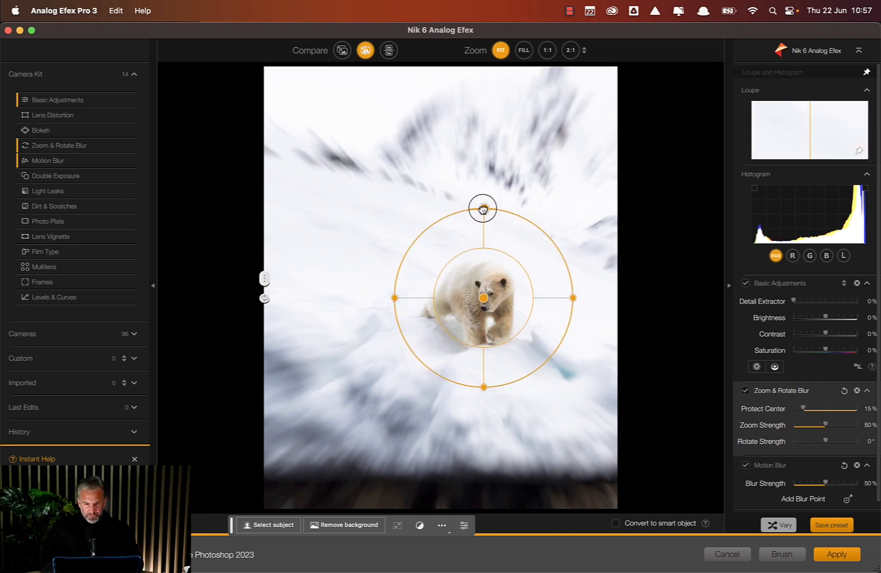
left_click_drag(484, 210, 541, 265)
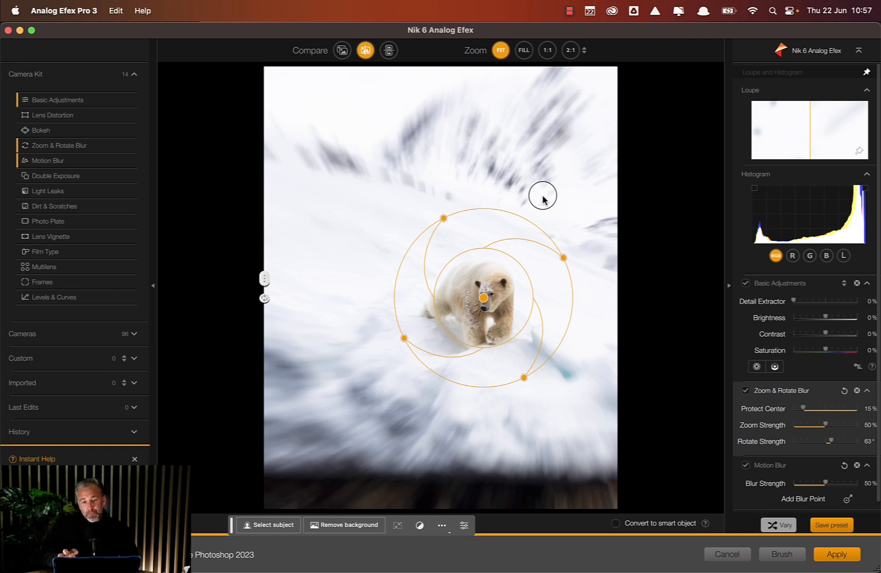
left_click(837, 555)
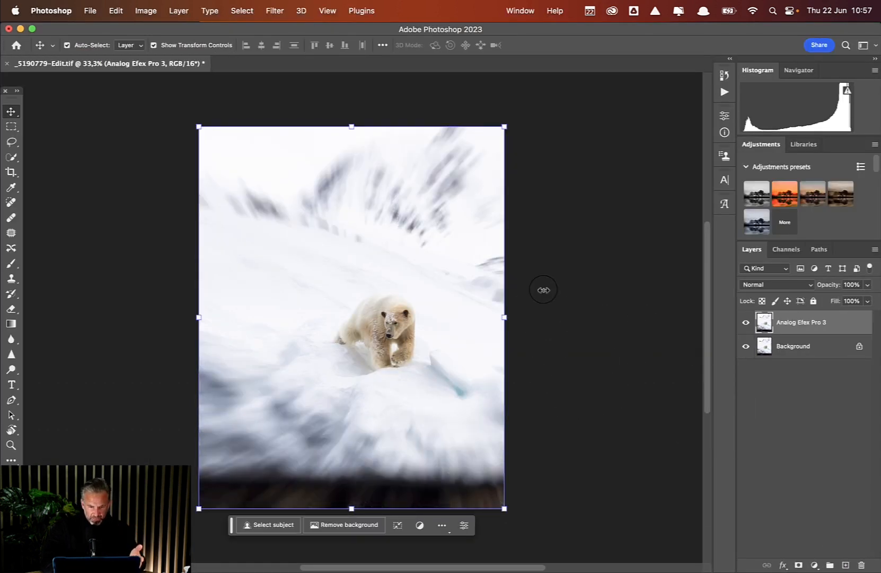
Toggle the Analog Efex Pro 3 layer's visibility at 45% zoom to compare the blur, and fit the image to the window.
key("super+plus")
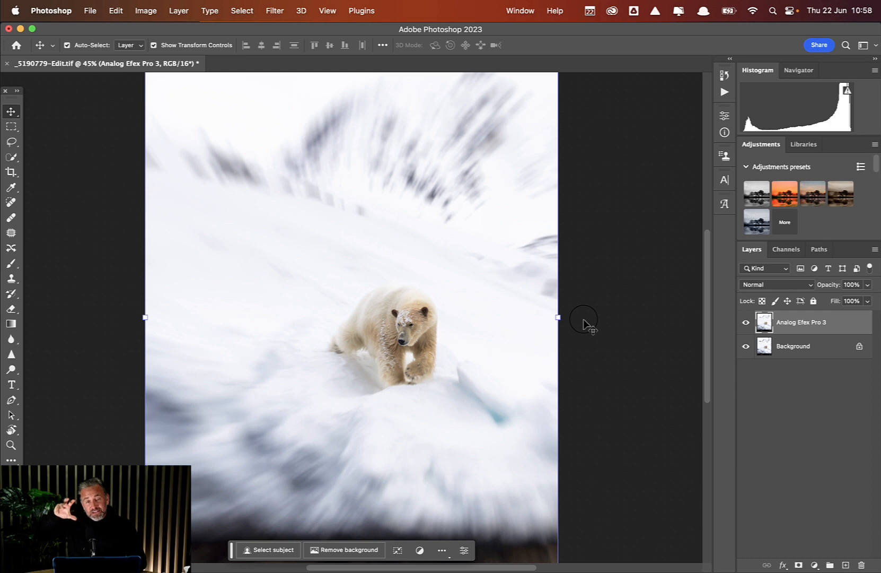
left_click(747, 323)
left_click(746, 323)
left_click(747, 323)
left_click(746, 323)
left_click(746, 323)
left_click(747, 323)
key("super+0")
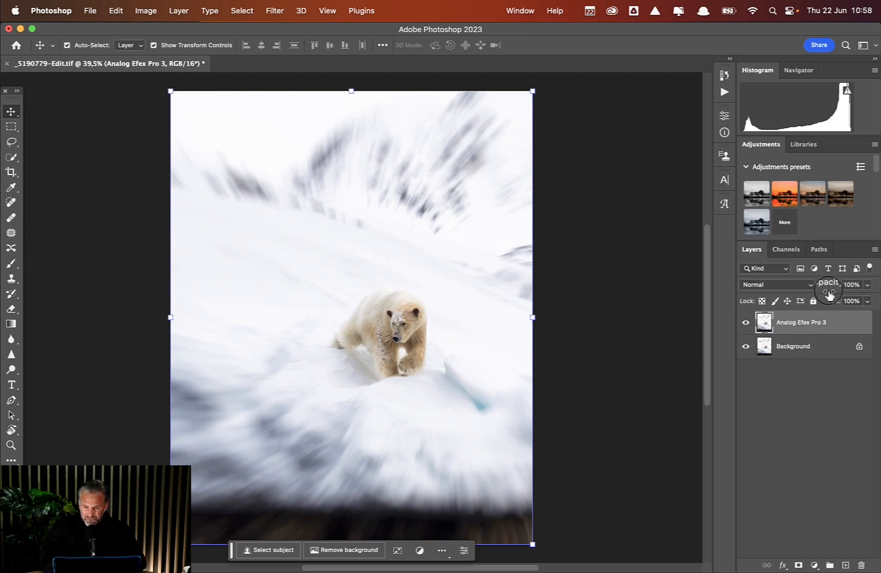
Try the Analog Efex Pro 3 layer at 48% opacity, compare it hidden and shown, and restore its opacity to 100%.
left_click_drag(820, 286, 802, 286)
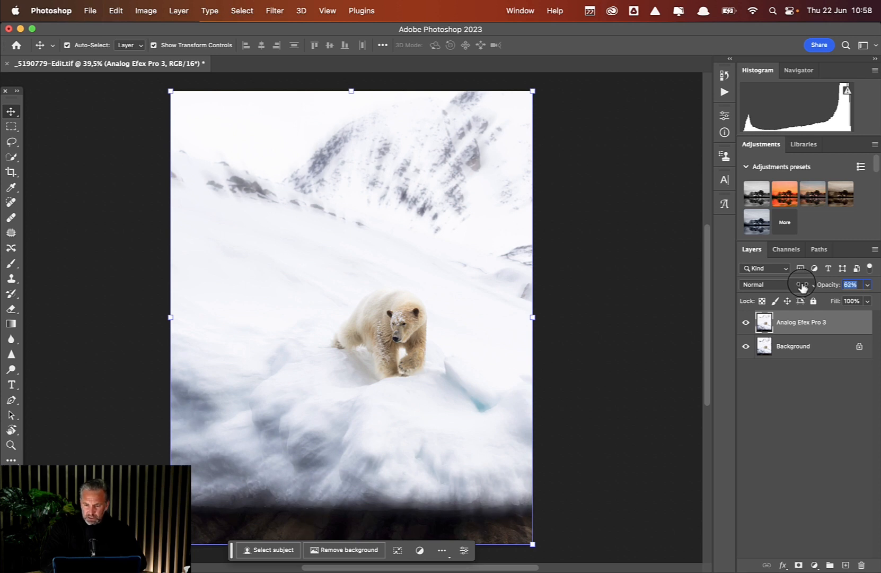
left_click(746, 322)
left_click(746, 322)
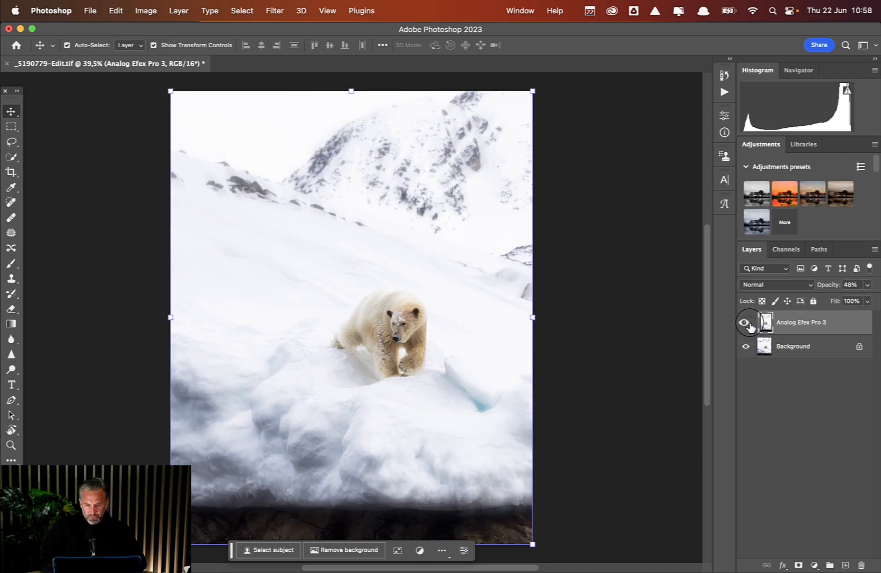
left_click_drag(830, 287, 868, 285)
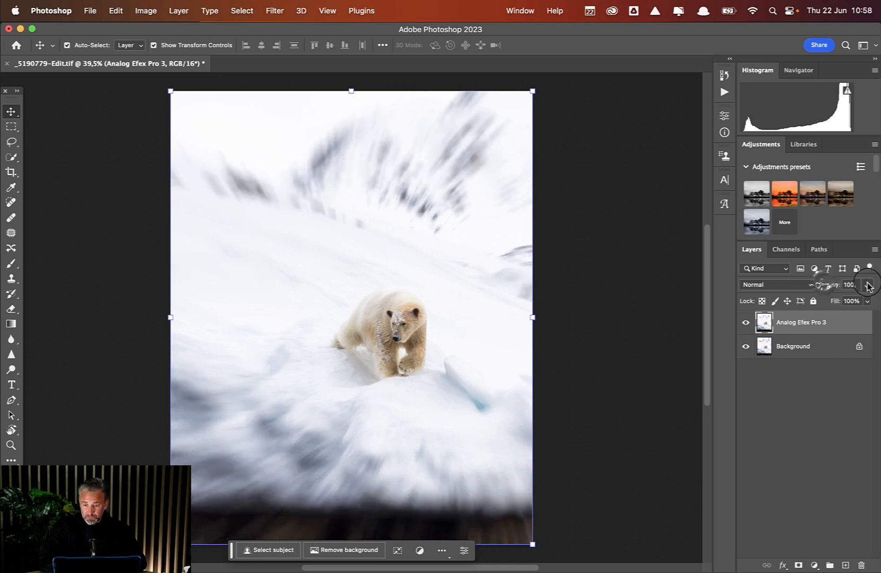
Close the blurred polar bear document and save its changes.
right_click(455, 317)
left_click(688, 378)
key("super+w")
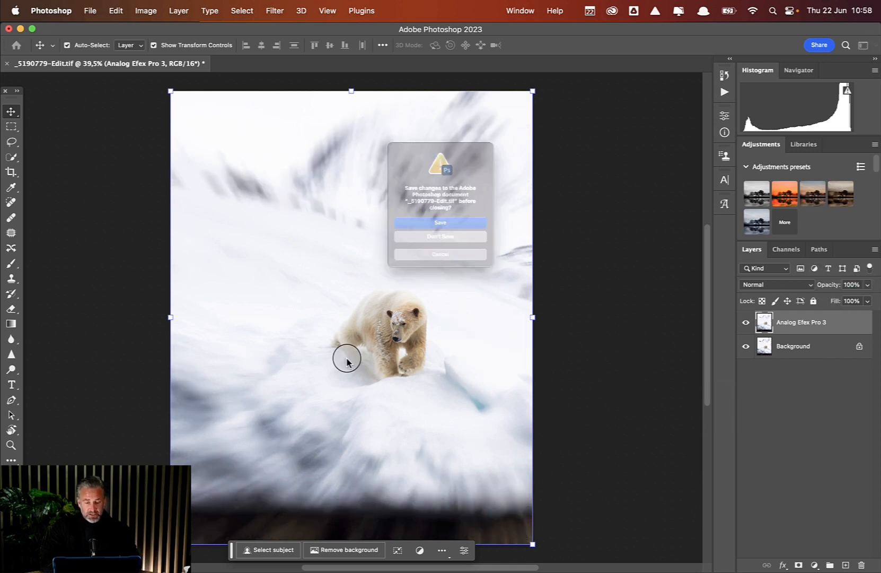
left_click(452, 236)
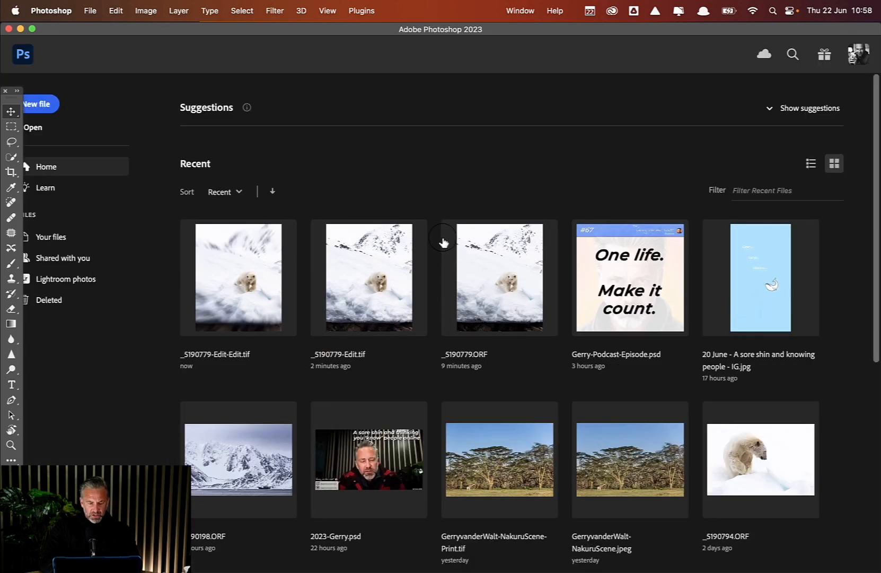
Switch to Lightroom Classic, where the motion-blurred _5190779-Edit-Edit.tif is in the Library.
key("ctrl+Up")
mouse_move(437, 19)
left_click(449, 46)
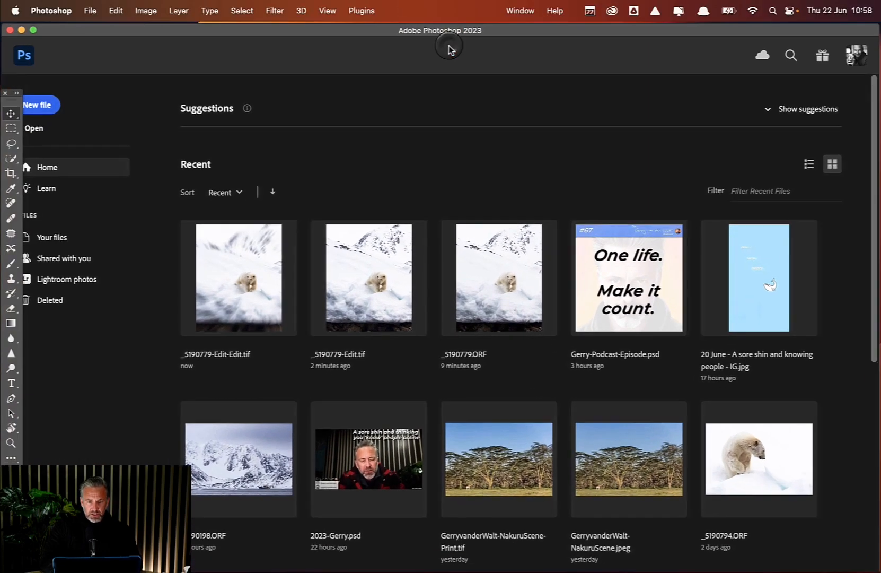
key("ctrl+Up")
mouse_move(371, 16)
left_click(352, 58)
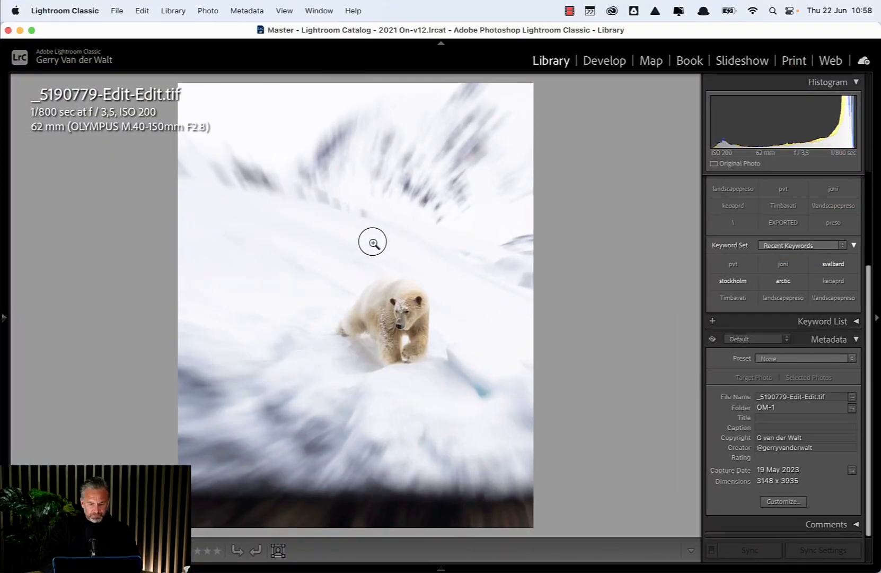
Show the 2023-05 - May3 - Svalbard photos in the Library grid with the folder list open, and sort them by Edit Time.
key("g")
scroll(377, 305, "up", 15)
scroll(377, 312, "down", 10)
scroll(377, 312, "down", 10)
scroll(377, 312, "up", 20)
scroll(374, 309, "up", 20)
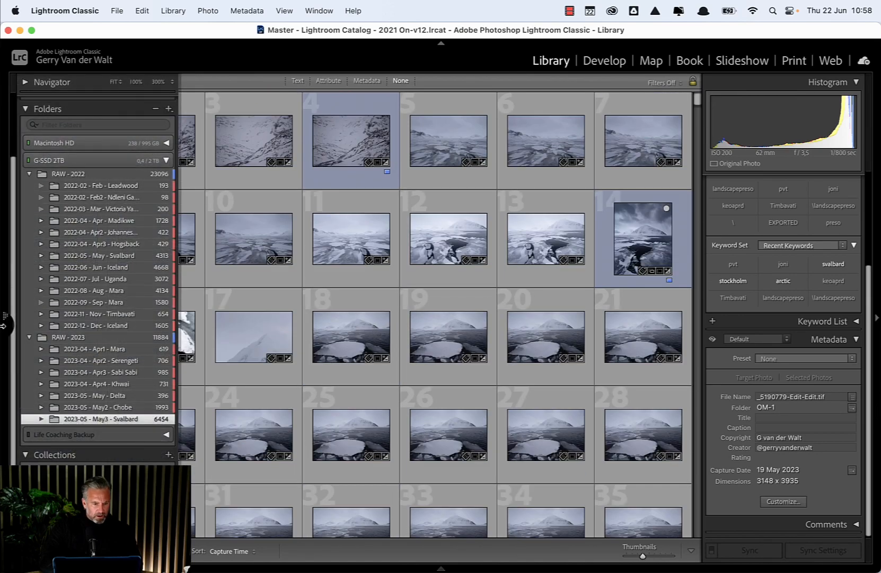
left_click(3, 325)
left_click_drag(698, 100, 696, 528)
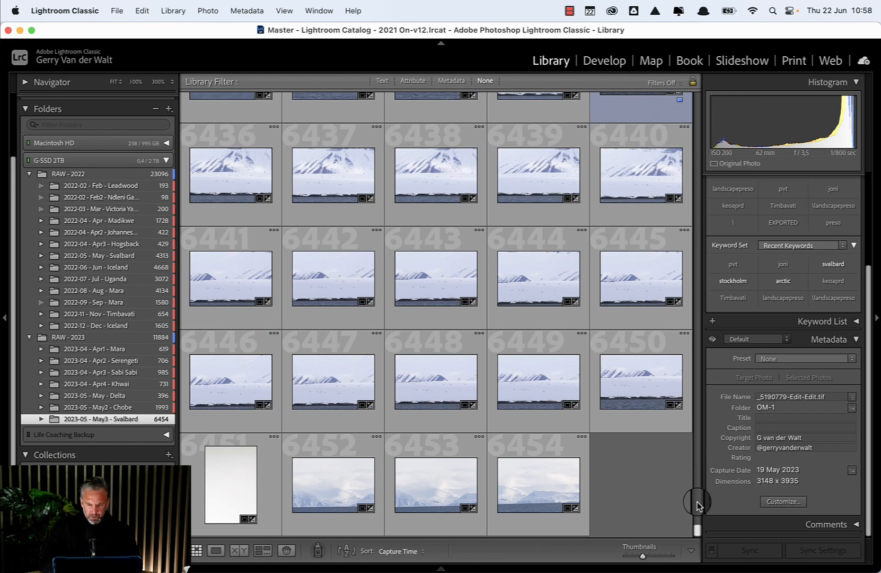
left_click(406, 552)
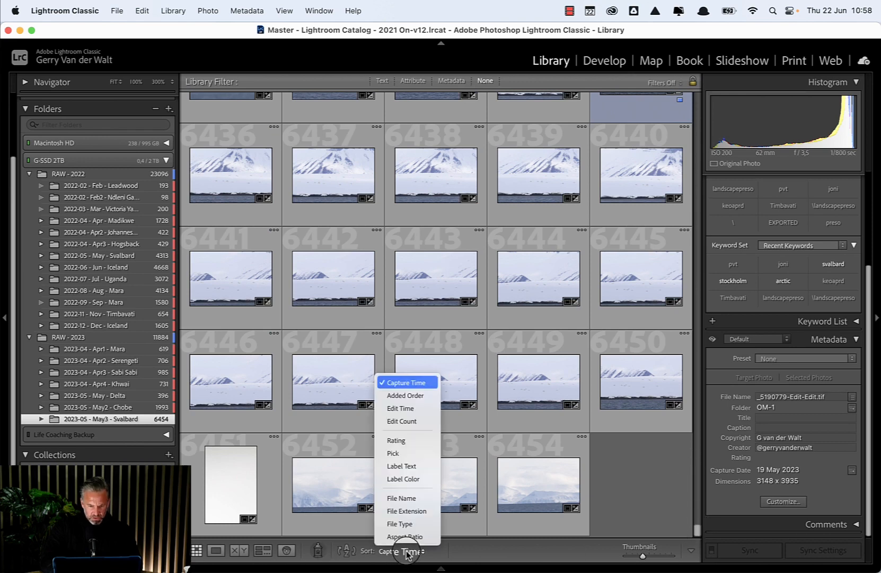
left_click(399, 409)
Open the sharp polar bear photo in Loupe view, hide the side panels, and compare it with the motion-blurred version.
double_click(423, 155)
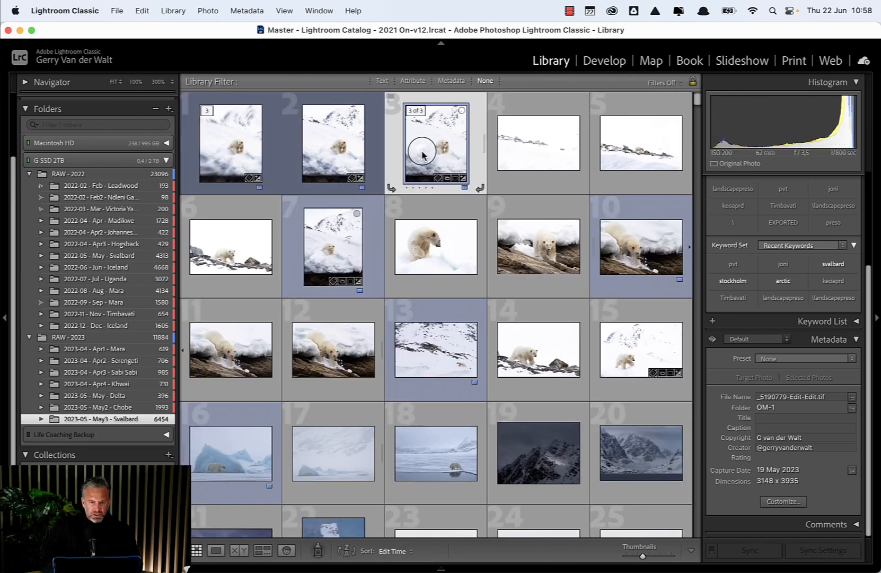
key("Tab")
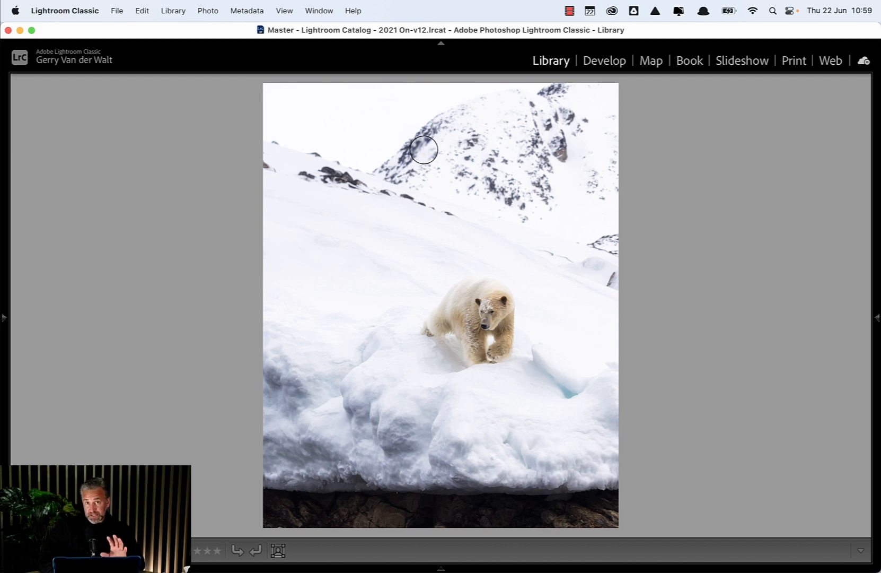
key("Right")
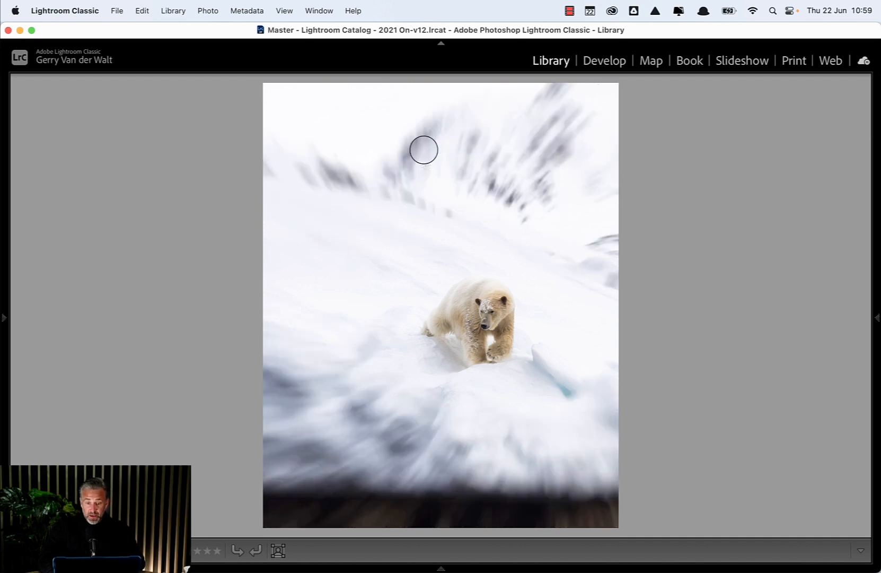
key("Left")
key("Right")
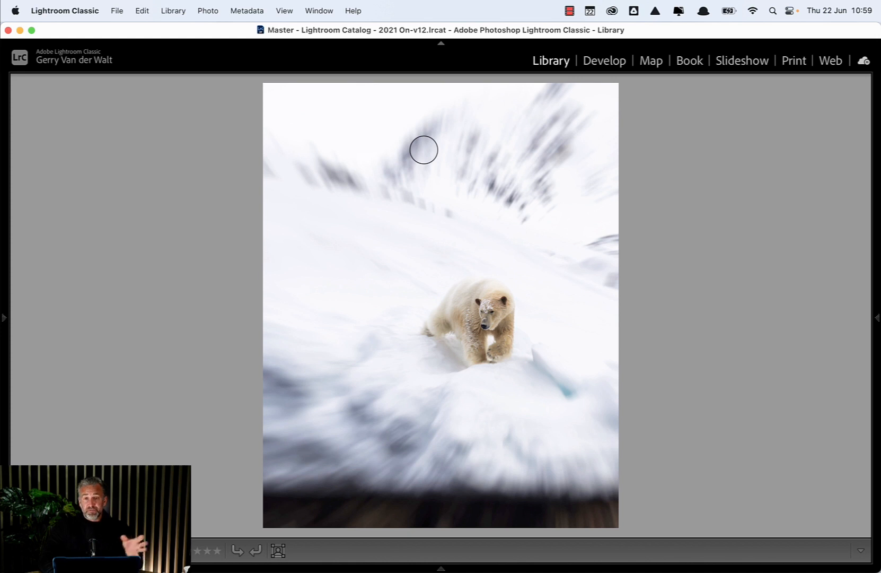